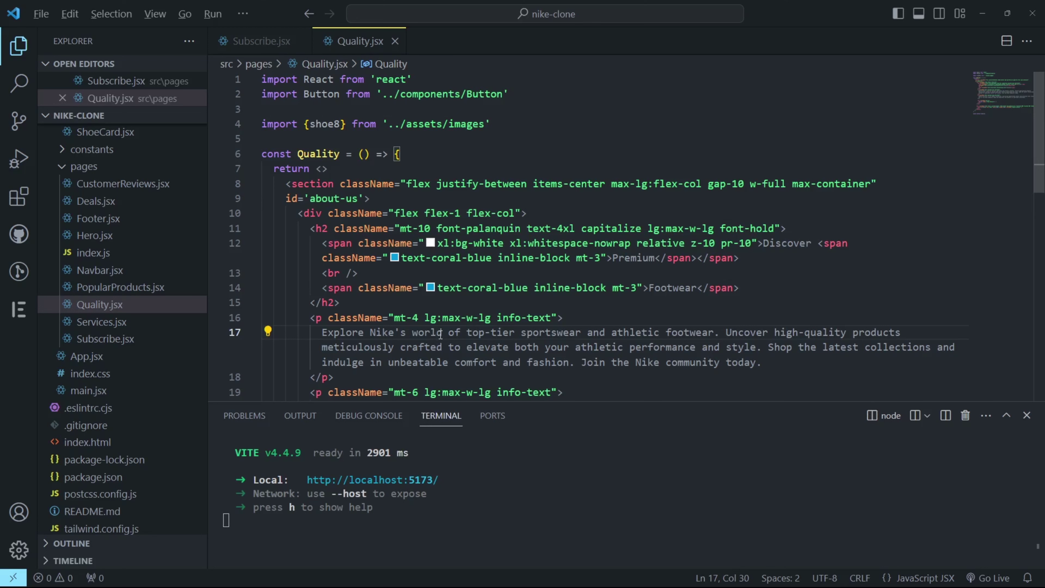
Switch to the browser and review the local Nike clone page, Vercel's new-project page and Netlify's sites list.
key(alt+Tab)
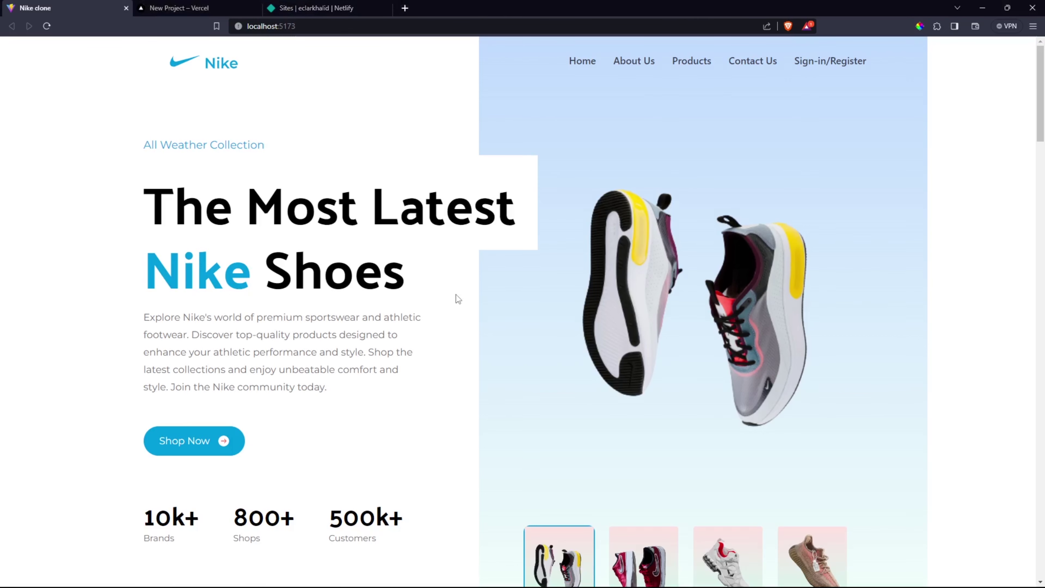
scroll(456, 294, down, 15)
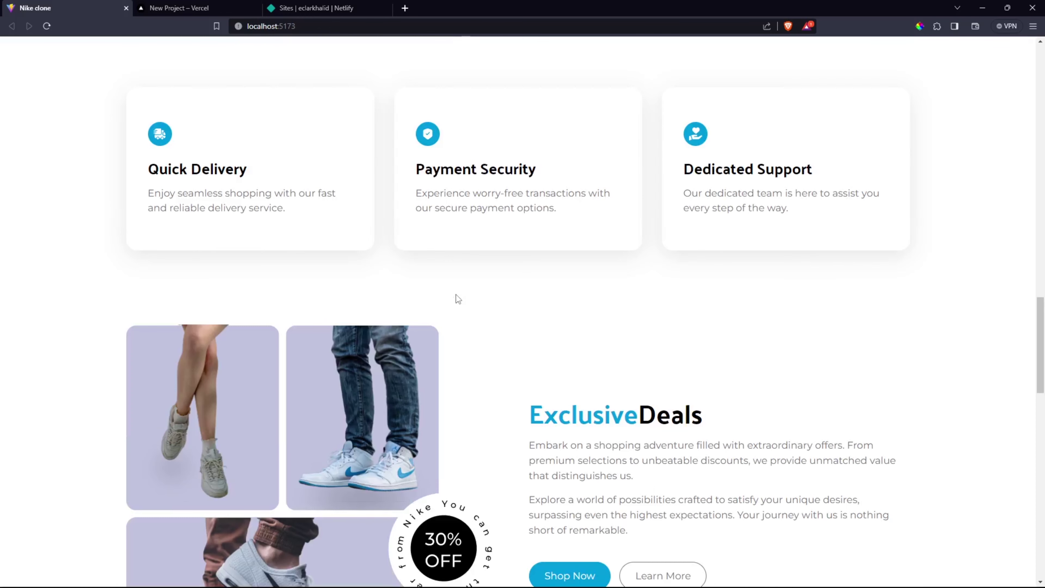
scroll(455, 294, up, 15)
click(171, 9)
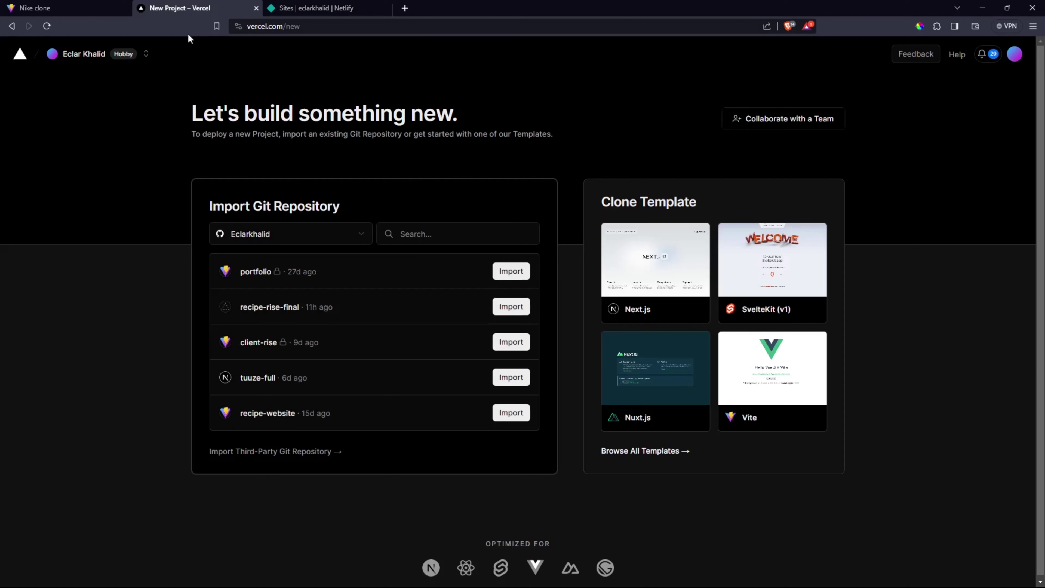
click(304, 8)
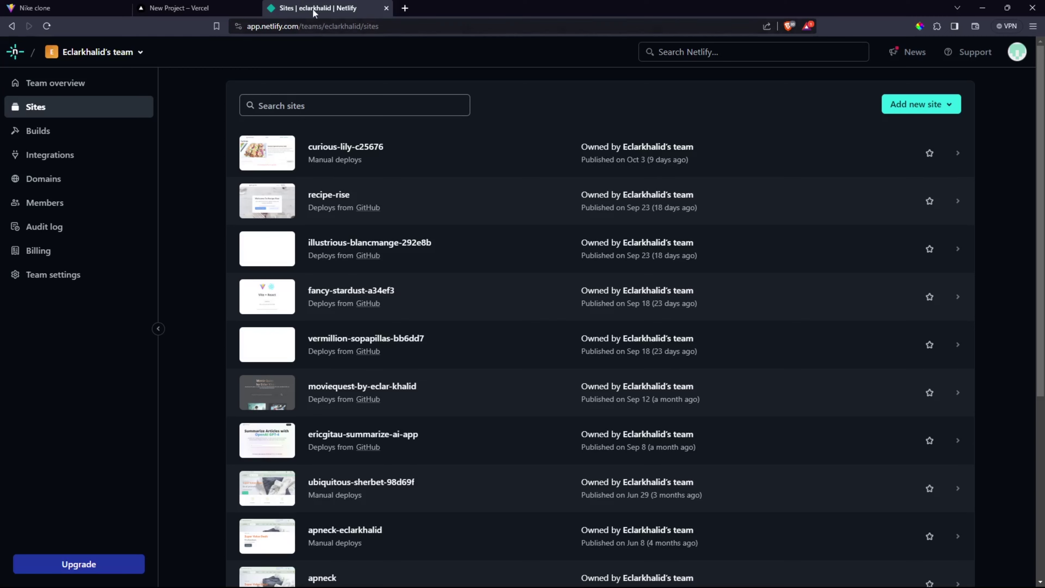
click(203, 8)
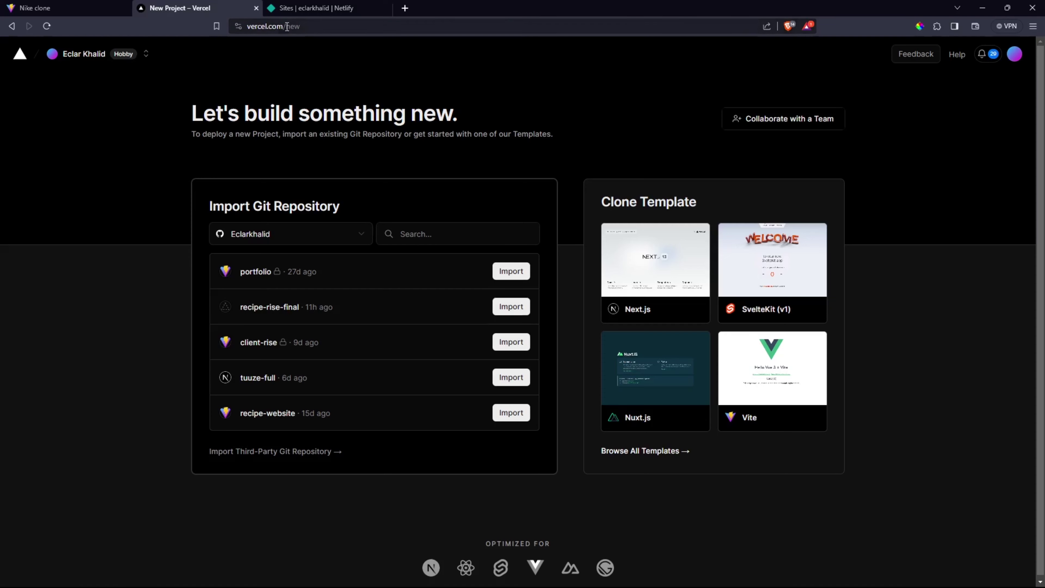
click(82, 8)
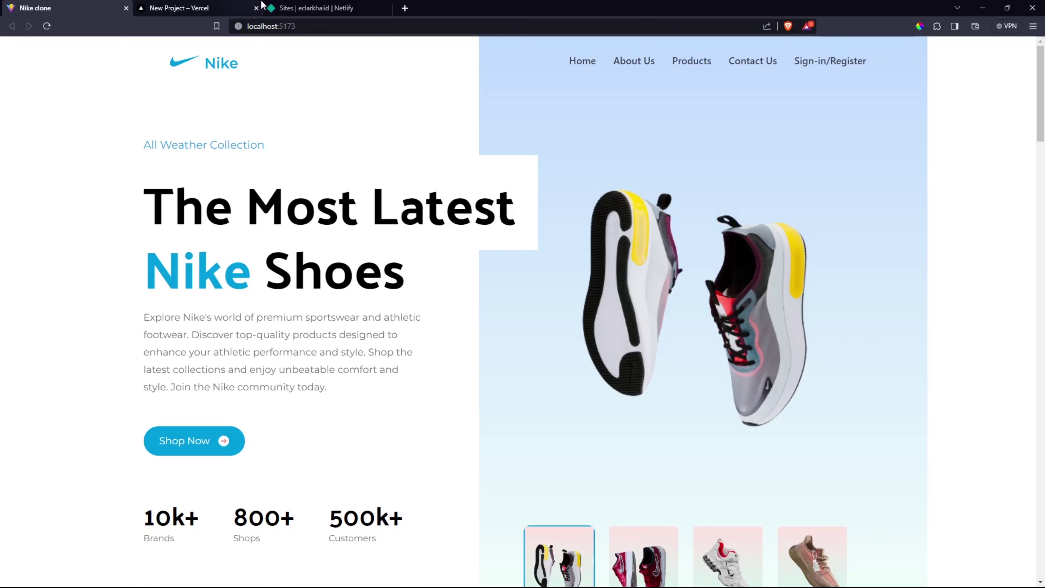
Open the deployed portfolio site on vercel.app in a new browser tab.
click(405, 8)
text(por)
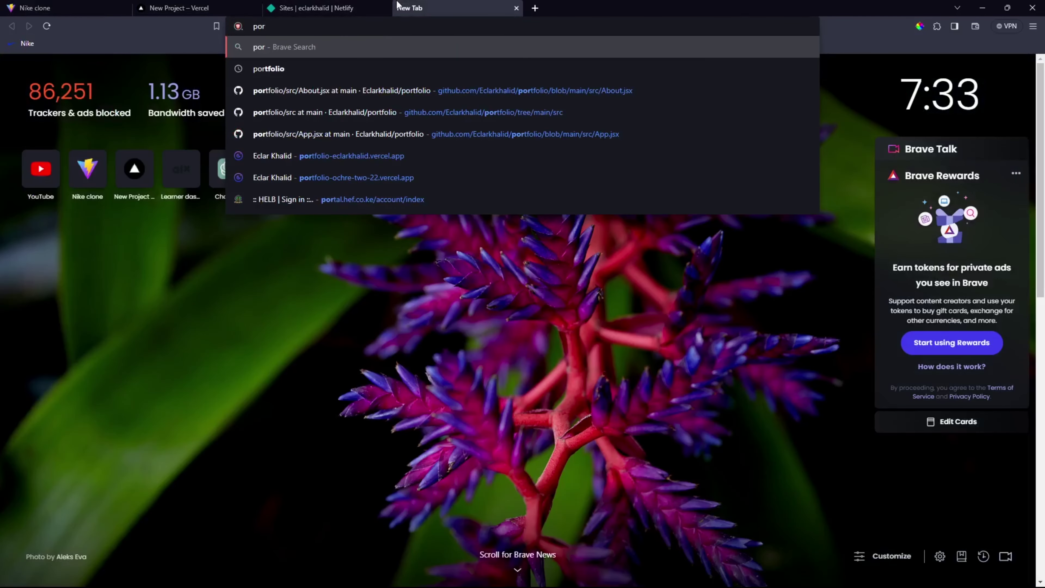
key(Down)
key(Down)
key(Down)
key(Down)
key(Down)
key(Return)
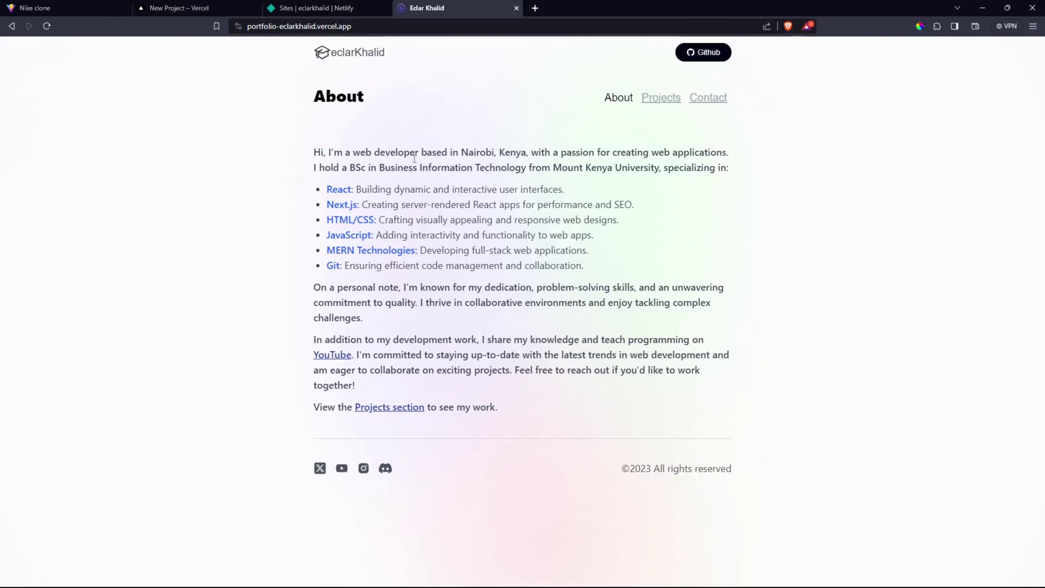
View the portfolio's Projects page and the deployed Summ_Arize project, closing both sites after viewing.
click(407, 24)
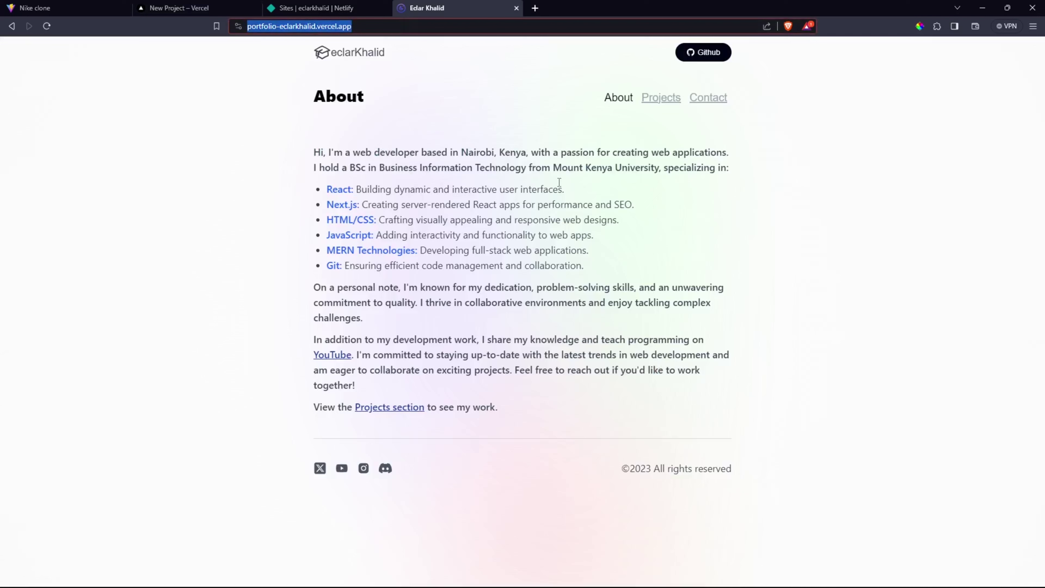
click(662, 99)
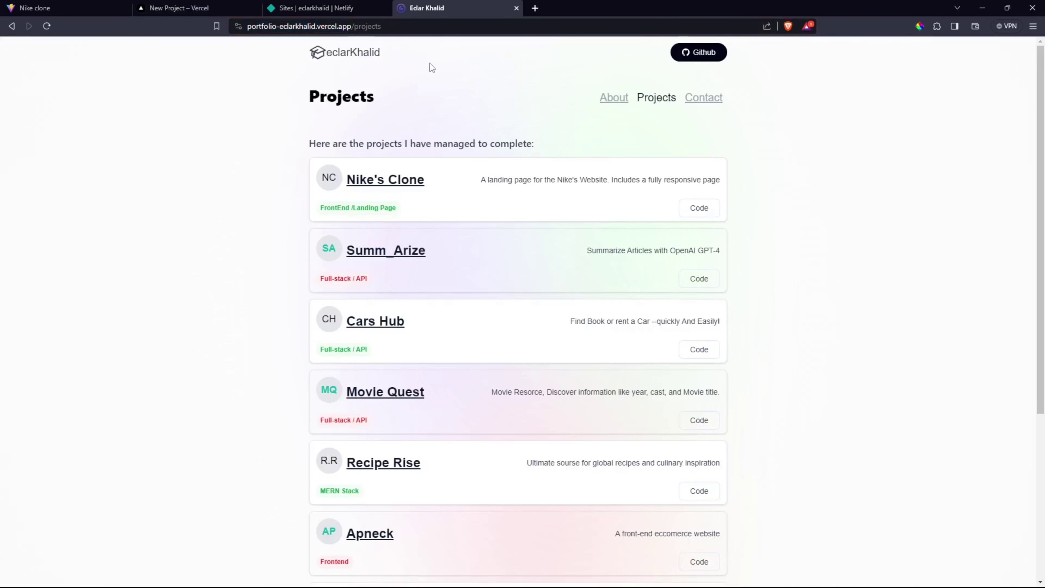
click(398, 254)
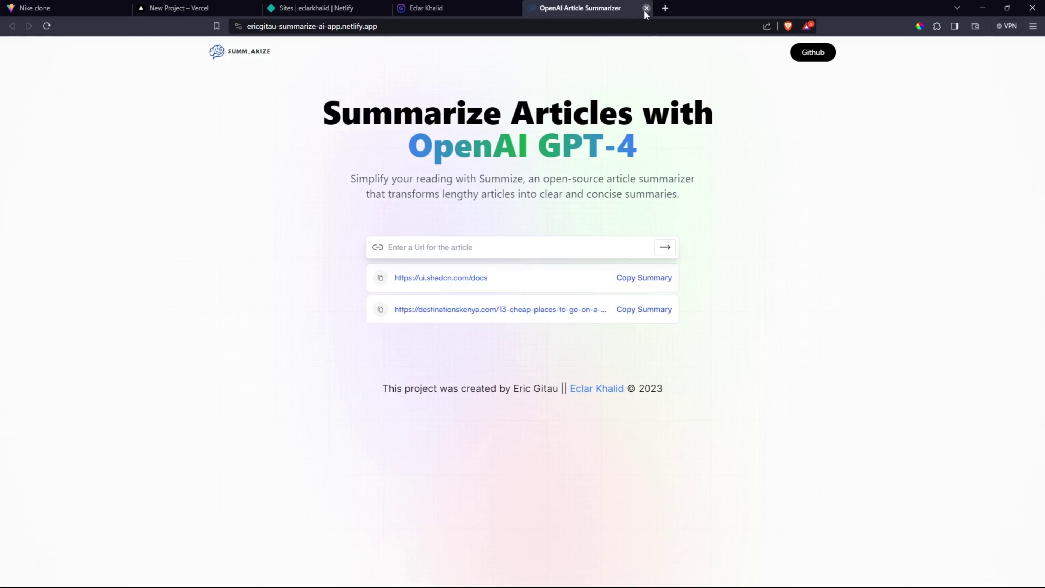
click(646, 8)
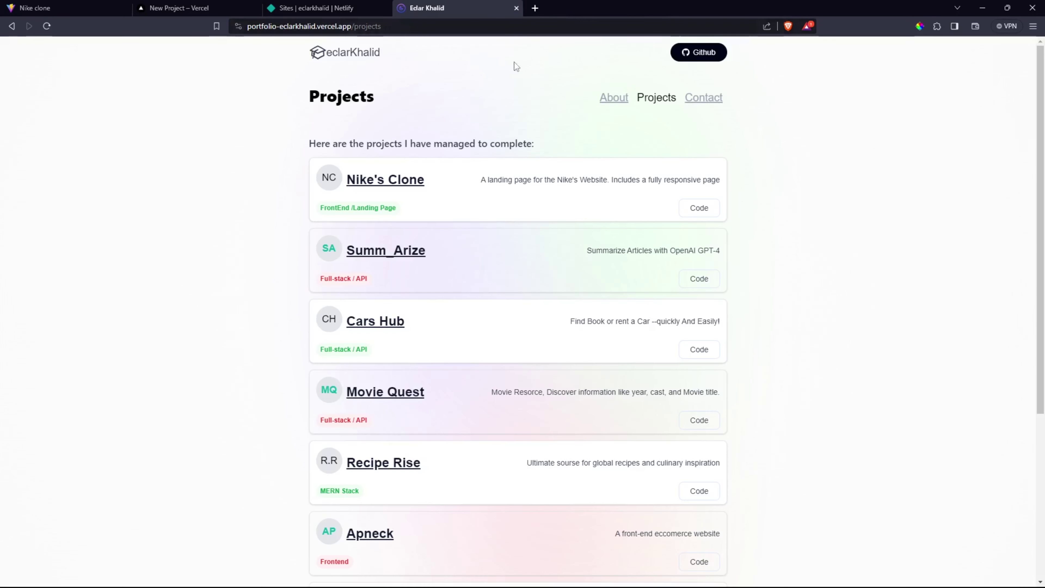
click(516, 8)
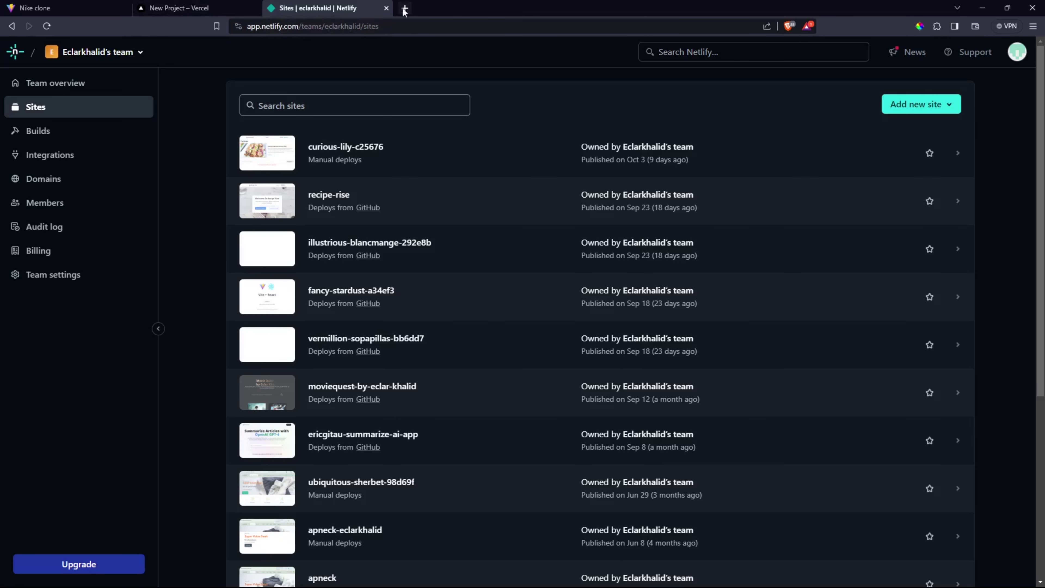
click(166, 5)
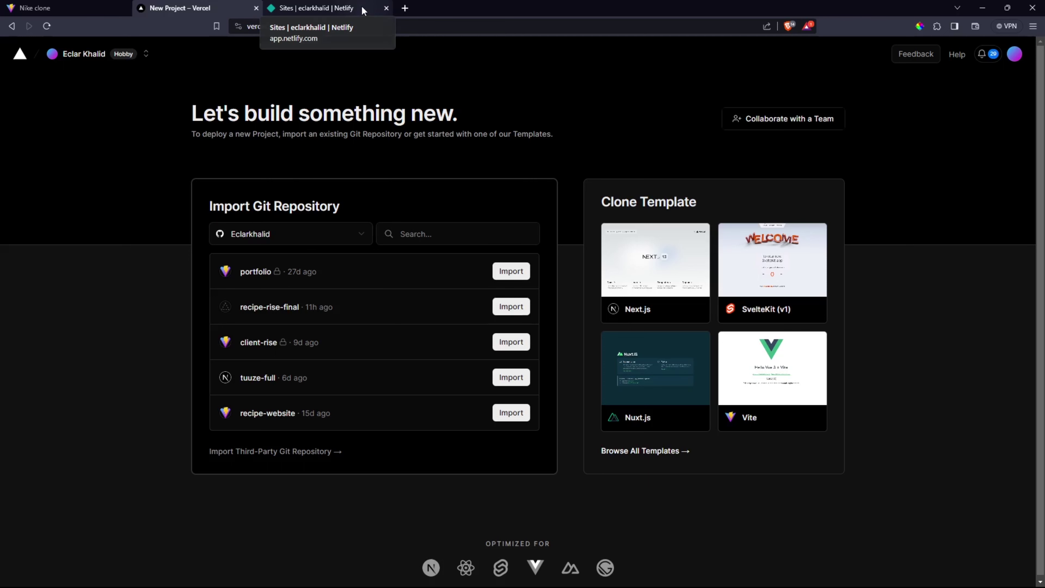
key(alt+Tab)
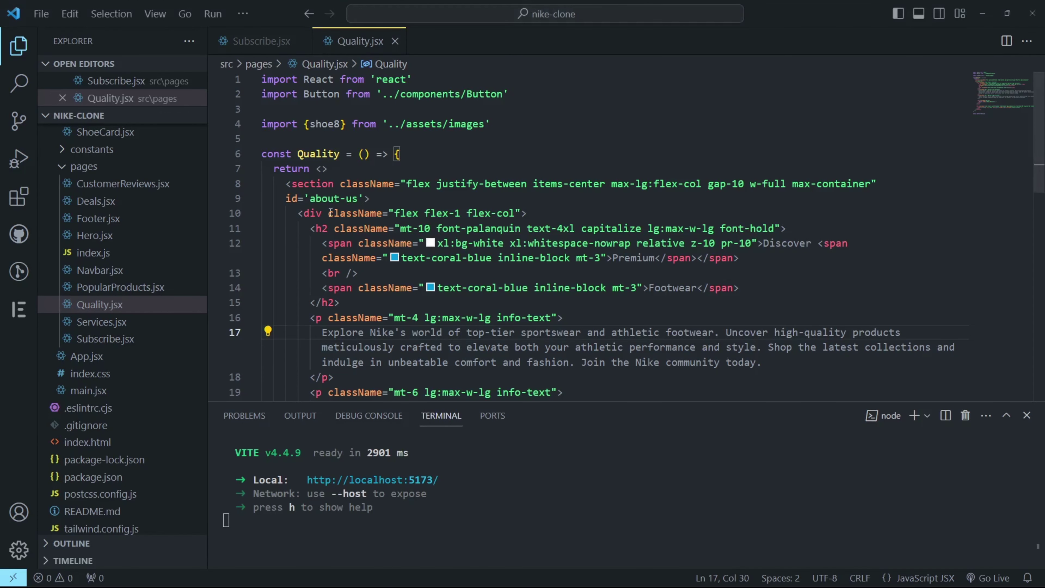
key(alt+Tab)
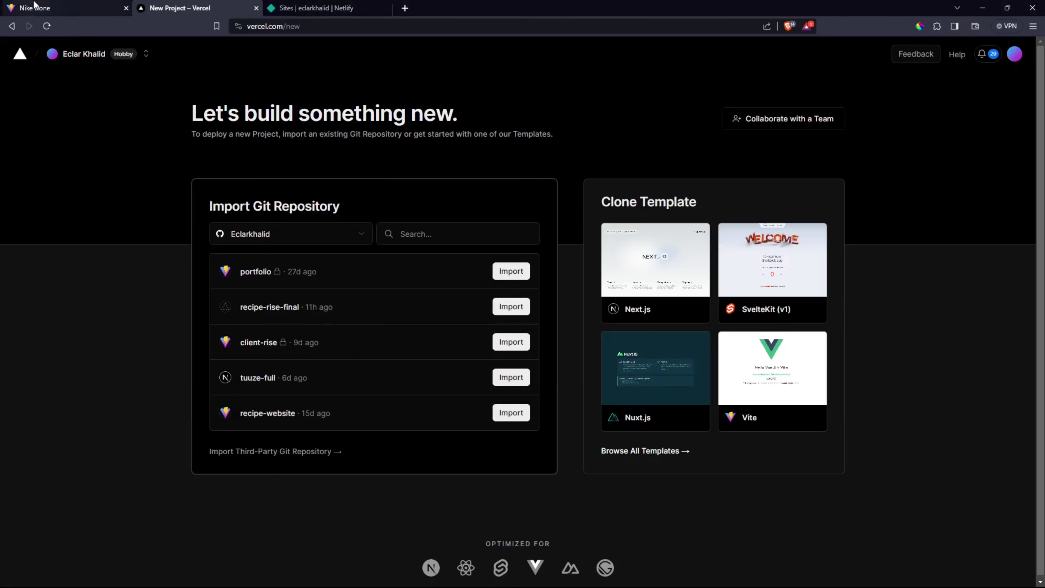
click(2, 5)
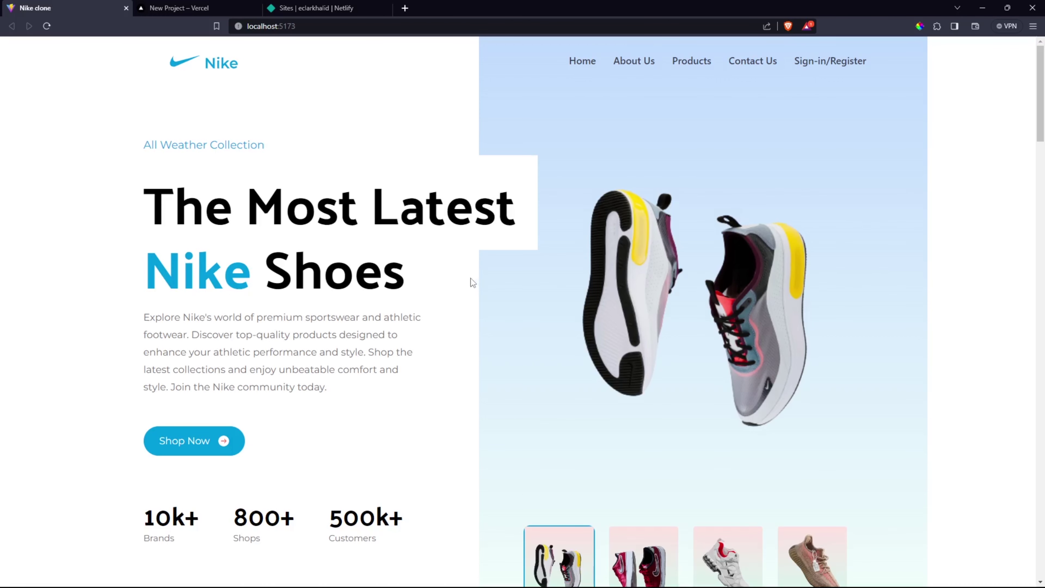
Switch to Visual Studio Code and stop the dev server running in the terminal.
key(alt+Tab)
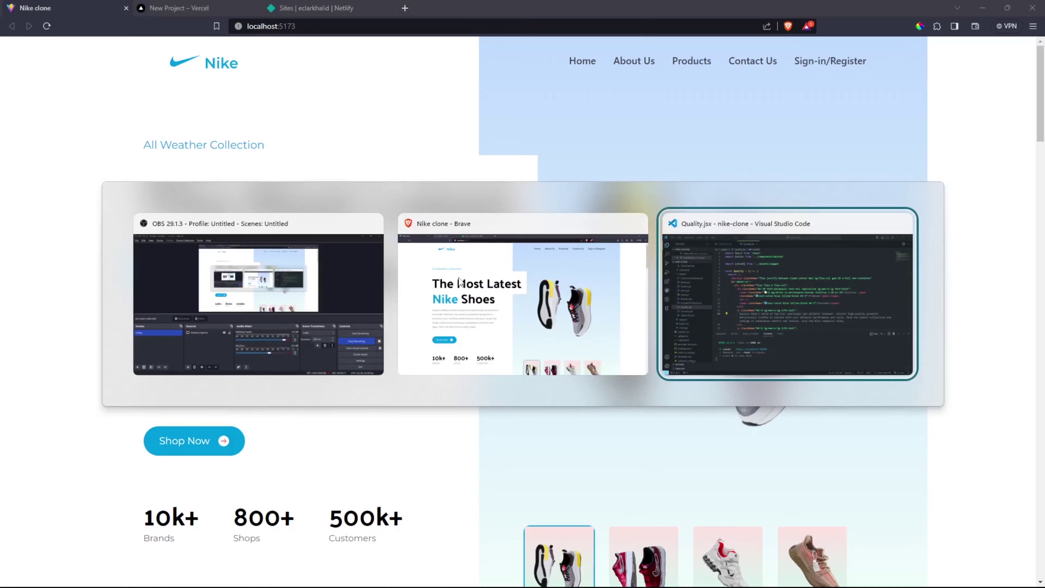
click(456, 473)
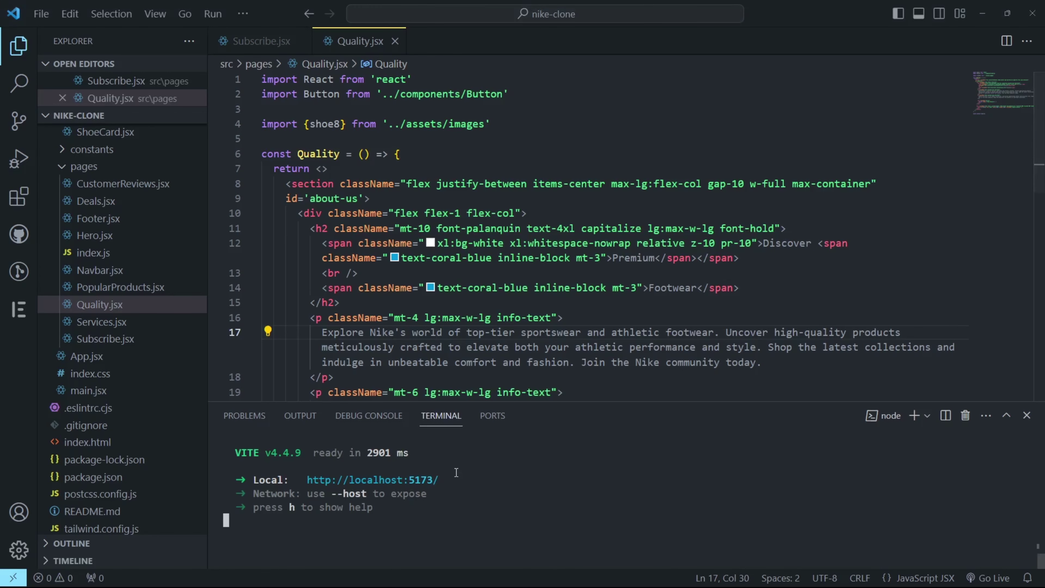
key(ctrl+c)
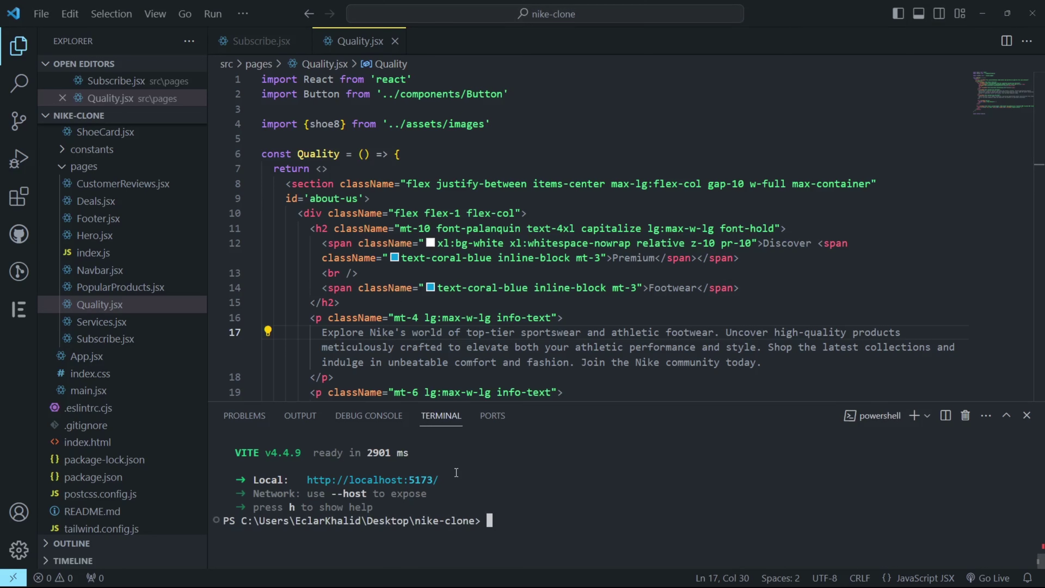
Build the project for production with npm run build and locate the generated dist folder in the project tree.
text(npm r)
text(un dev)
key(BackSpace)
key(BackSpace)
key(BackSpace)
text(build)
key(Return)
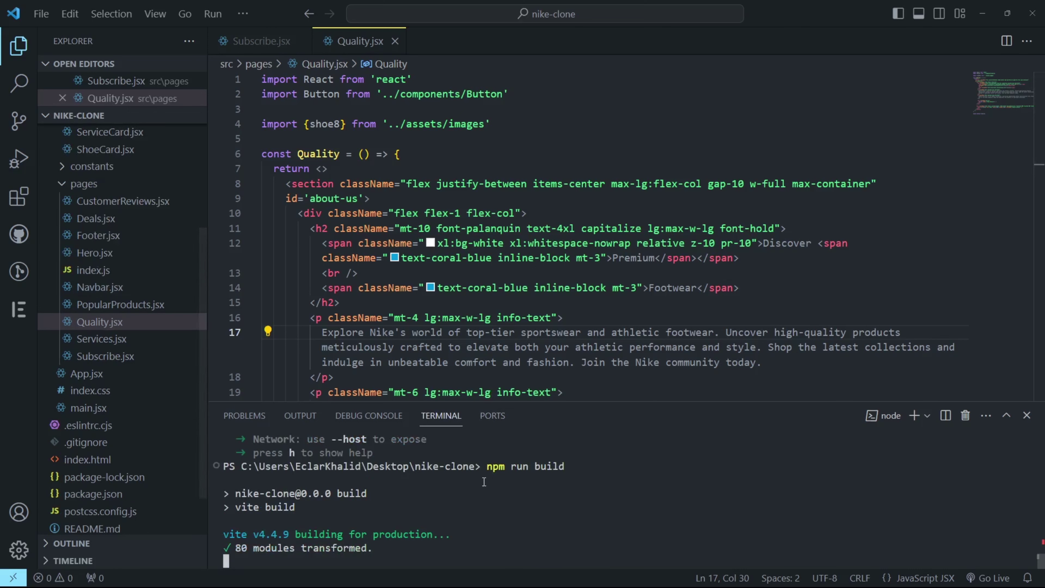
scroll(131, 246, up, 2)
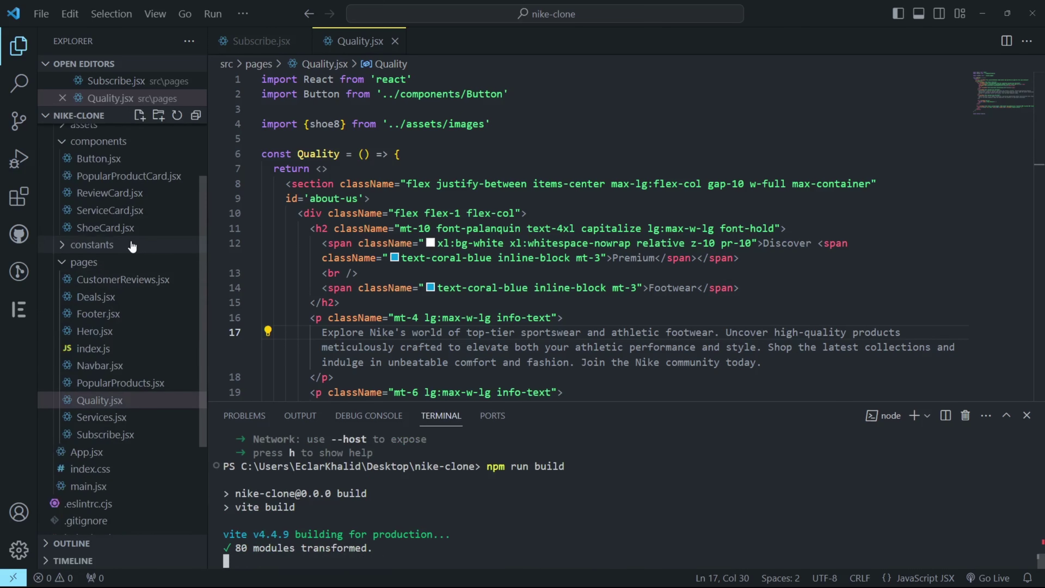
scroll(132, 246, up, 3)
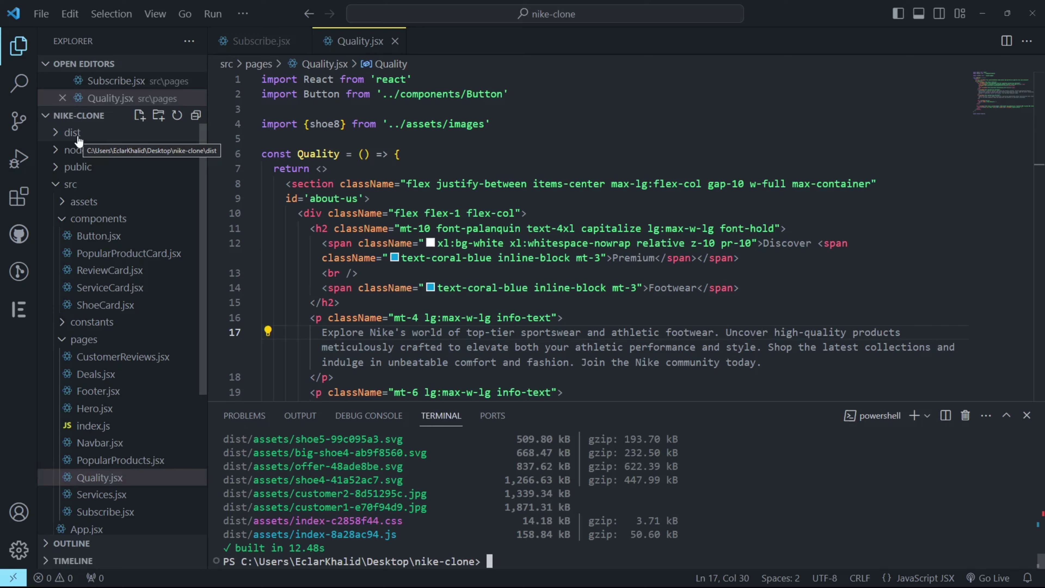
Switch to Netlify in the browser and start adding a new site by manual deployment.
key(alt+Tab)
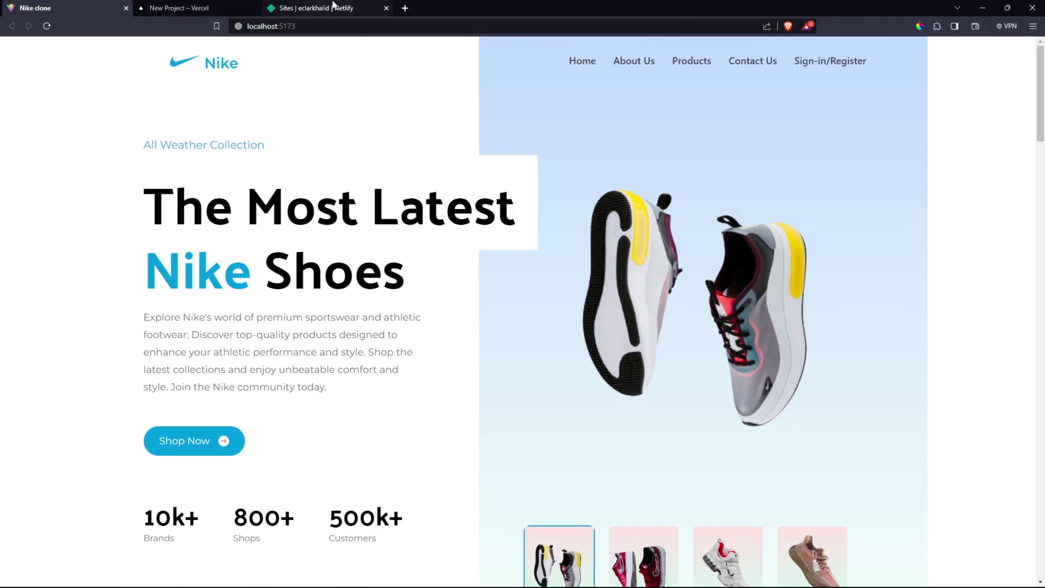
click(313, 8)
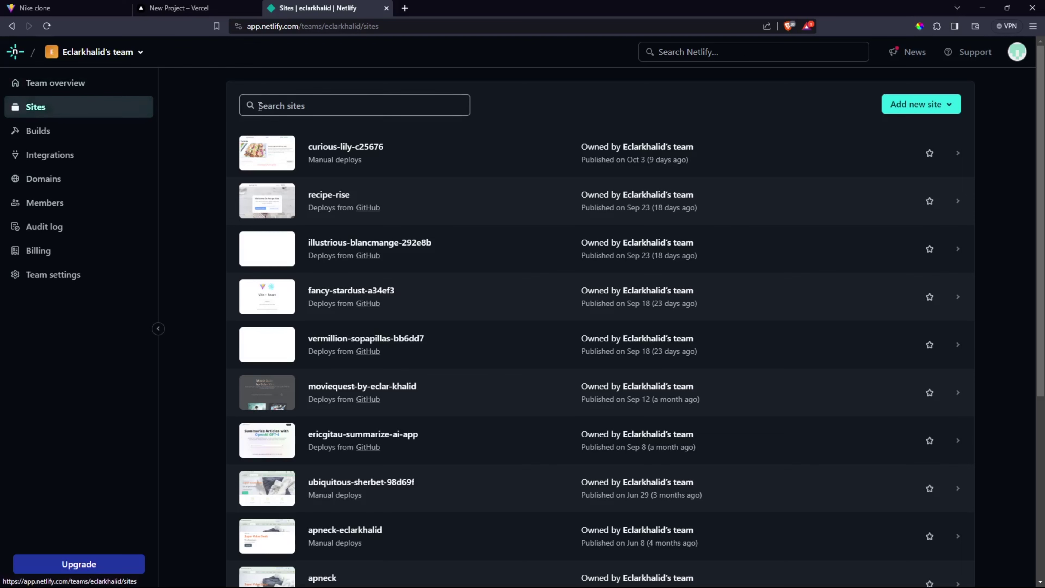
click(914, 108)
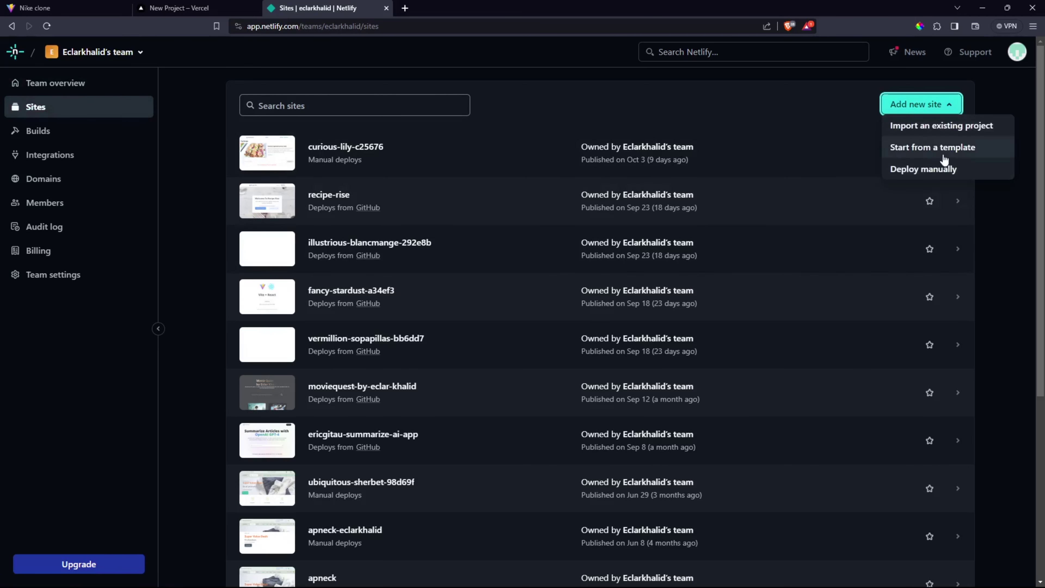
click(934, 176)
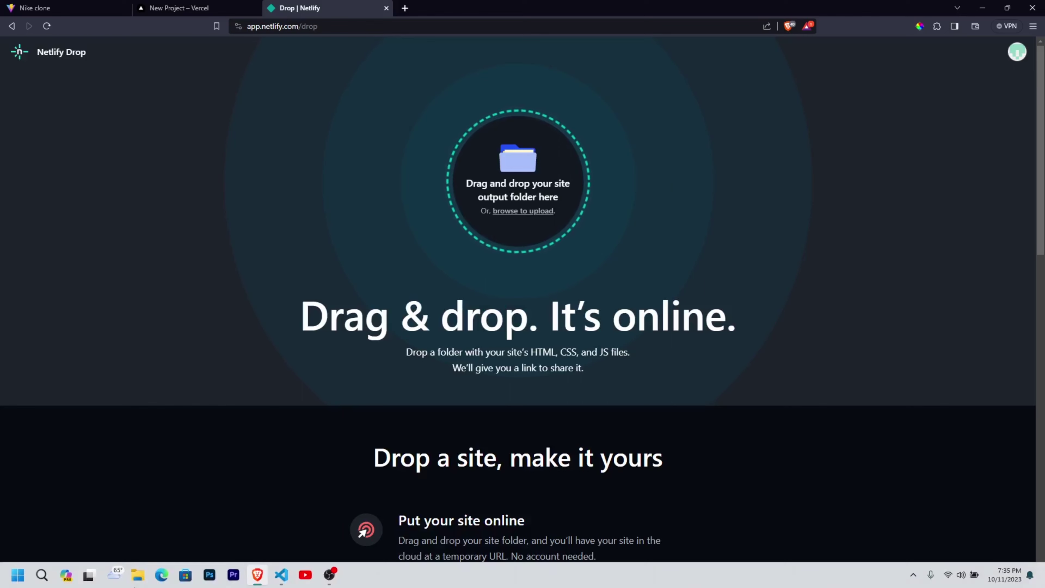
Open the nike-clone project folder on the Desktop in File Explorer.
click(140, 576)
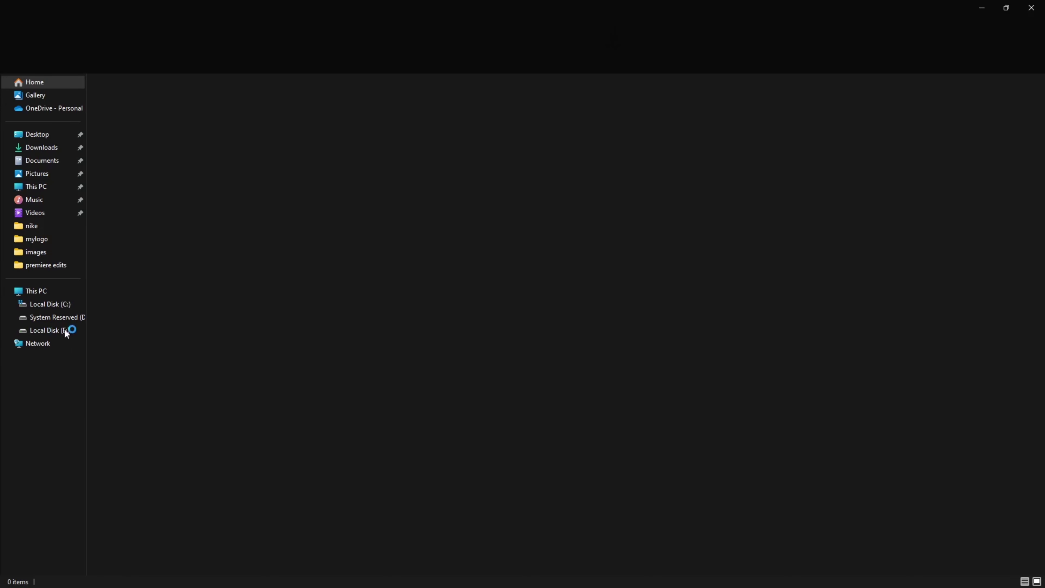
click(37, 135)
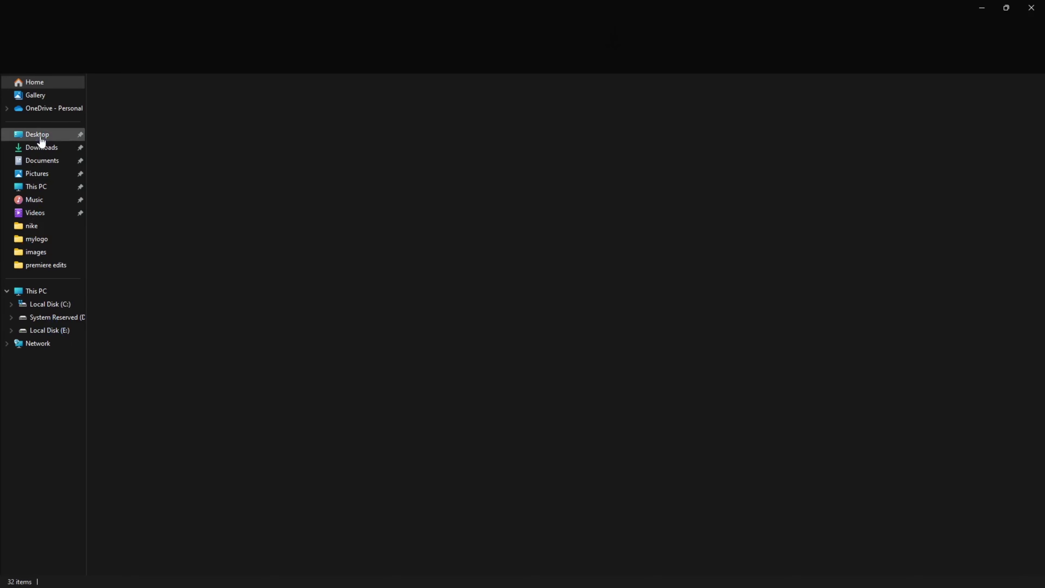
click(71, 139)
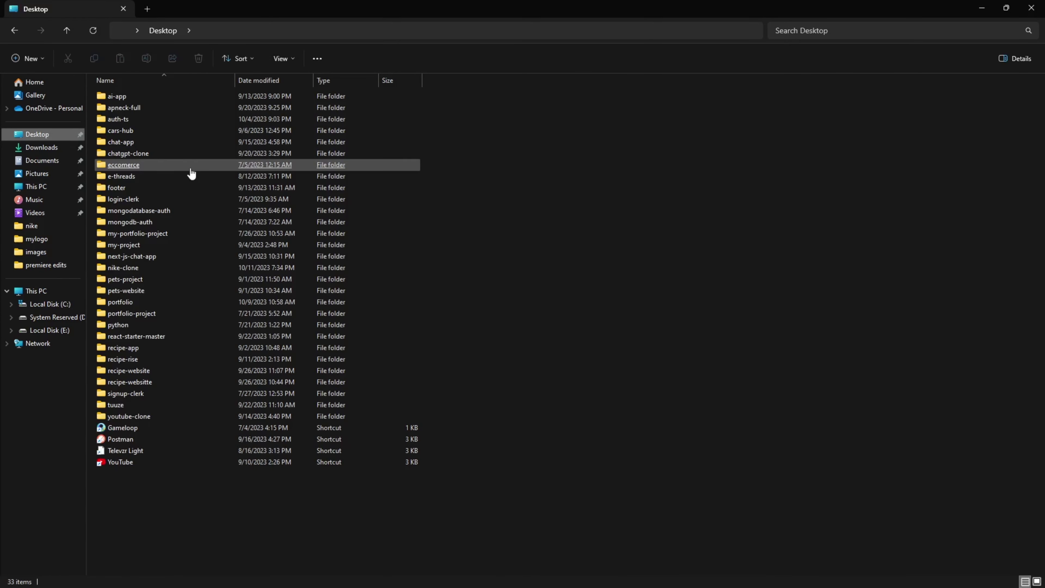
double_click(127, 272)
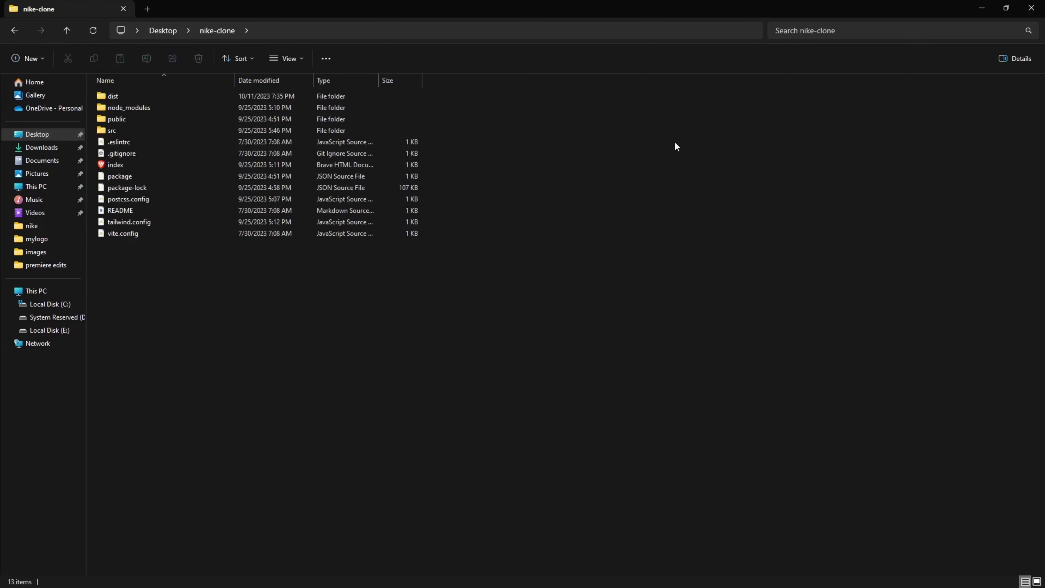
Snap the File Explorer window to a quarter of the screen, keeping the Netlify Drop page visible behind it.
mouse_move(1007, 7)
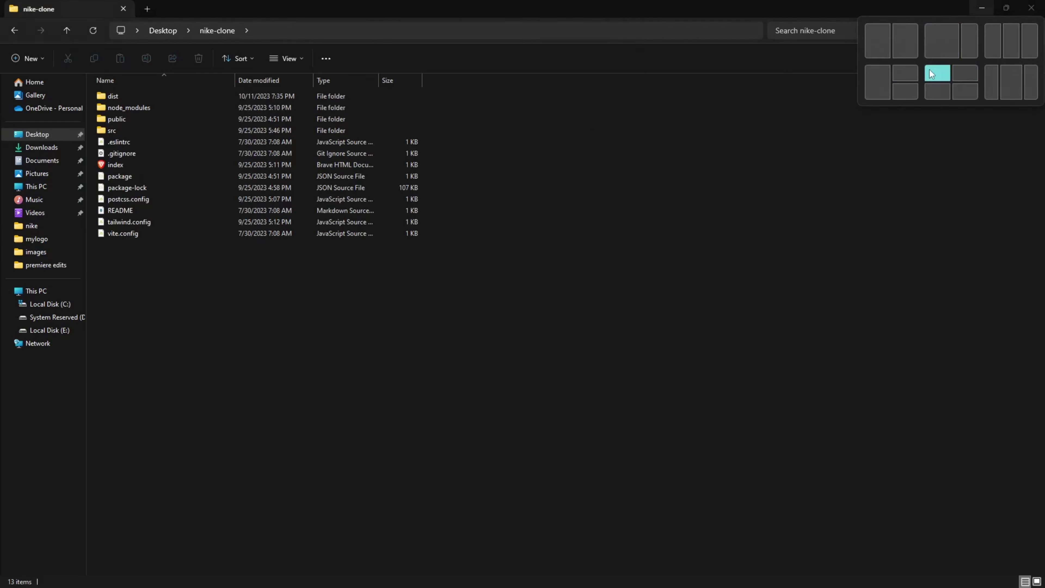
click(937, 74)
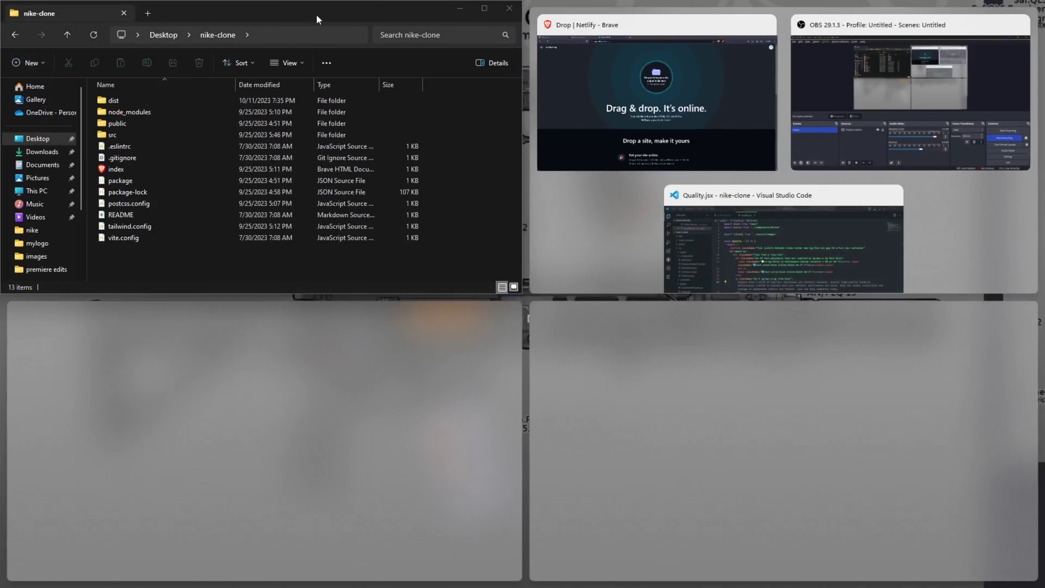
click(317, 19)
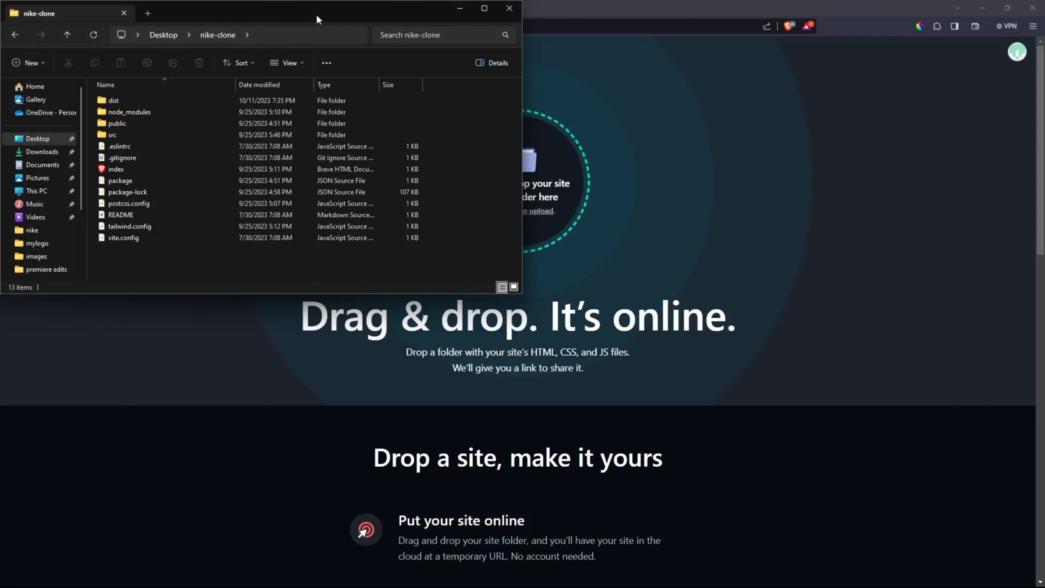
Try to drop the dist folder from File Explorer onto the Netlify Drop upload area.
drag(135, 105, 557, 232)
click(348, 256)
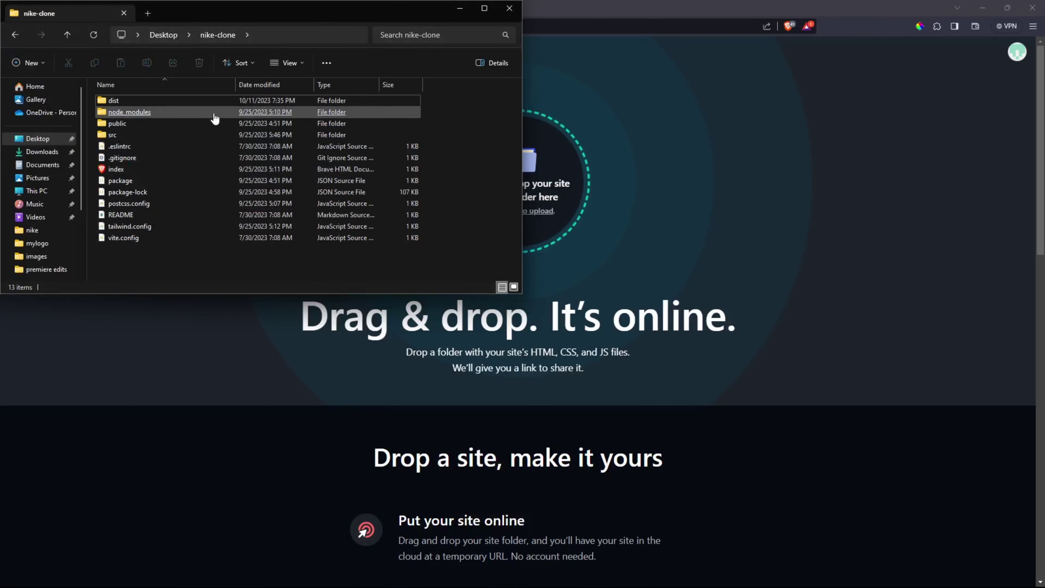
click(150, 99)
drag(151, 99, 609, 239)
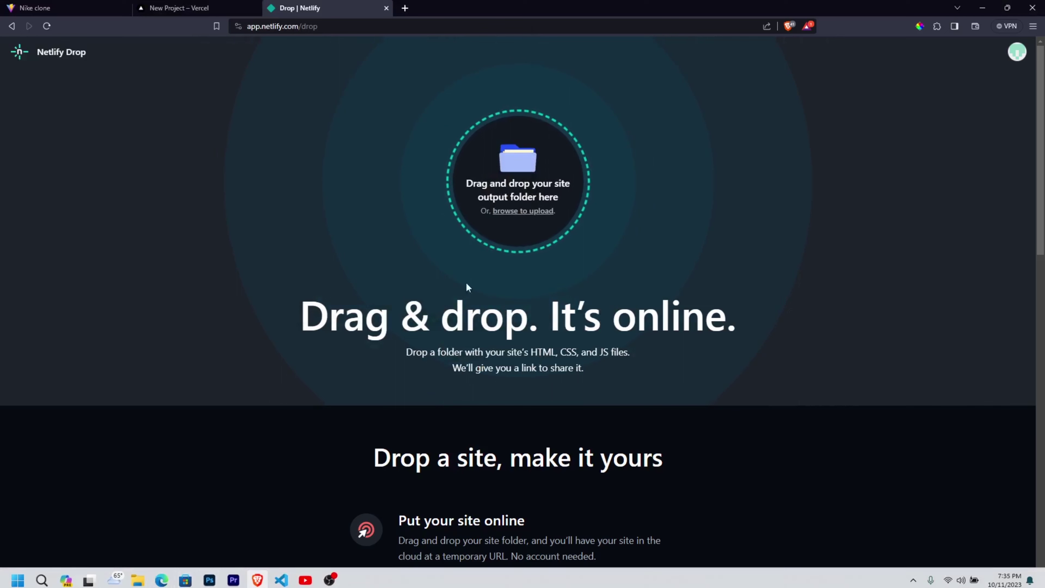
Browse to Desktop > nike-clone, upload its dist folder to Netlify Drop and approve the upload.
click(525, 214)
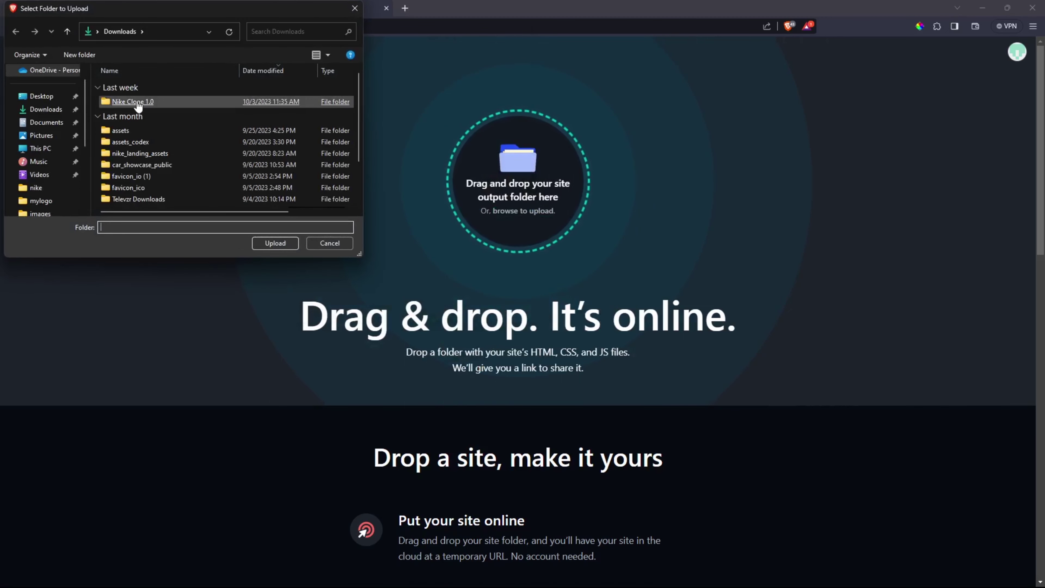
click(40, 97)
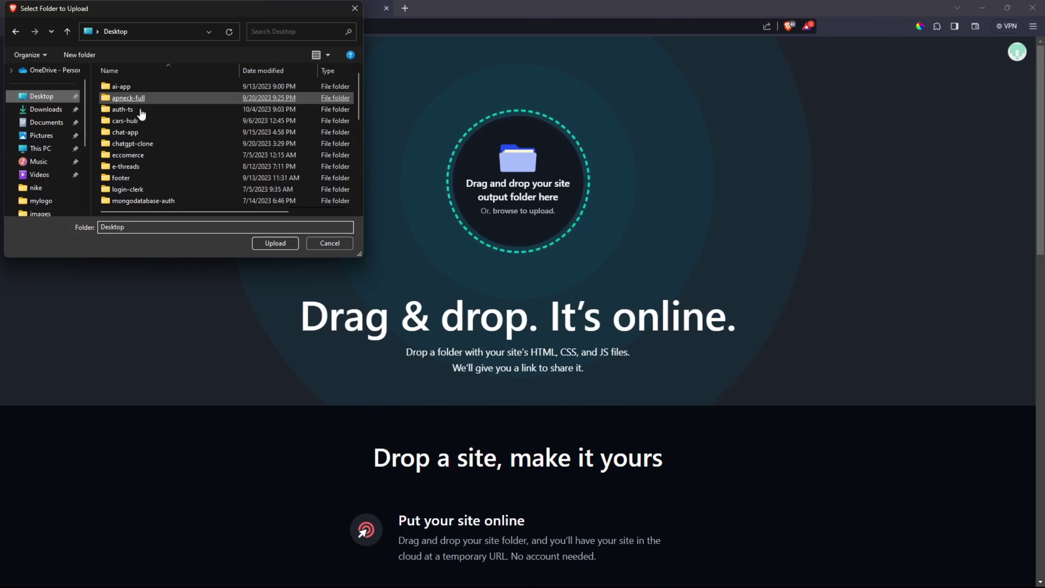
scroll(144, 133, down, 3)
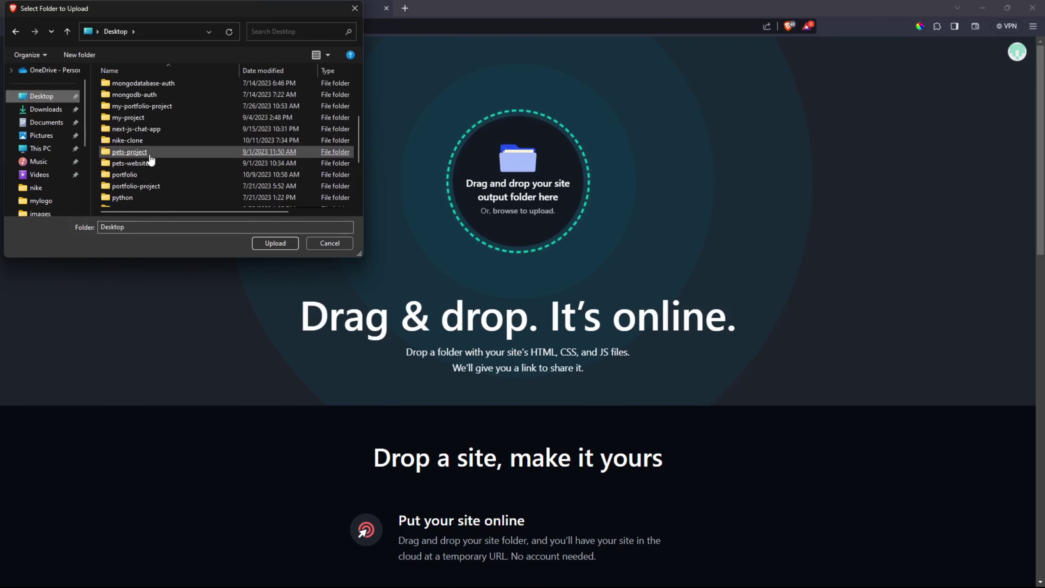
double_click(142, 140)
click(140, 86)
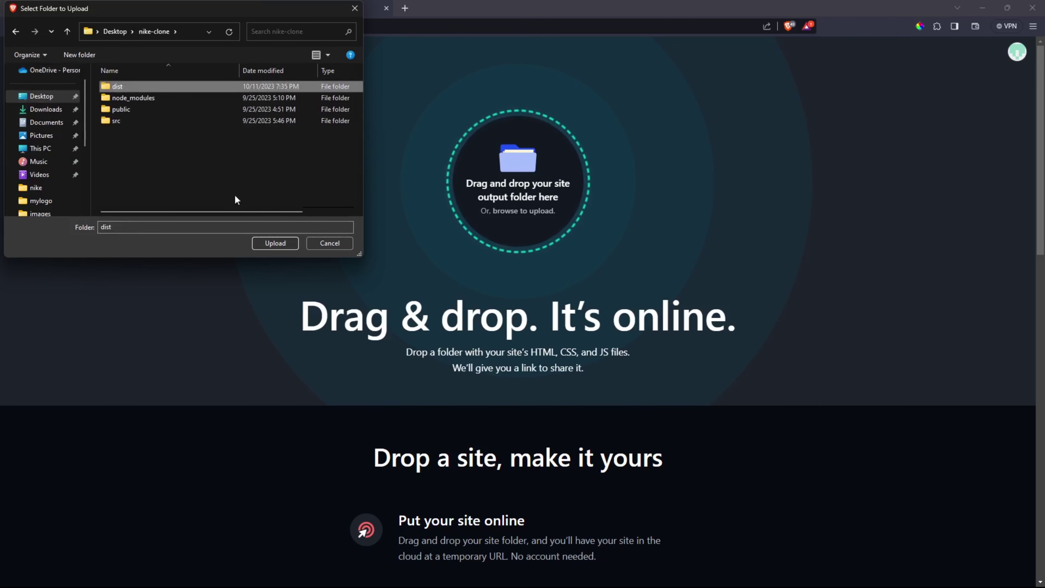
click(264, 243)
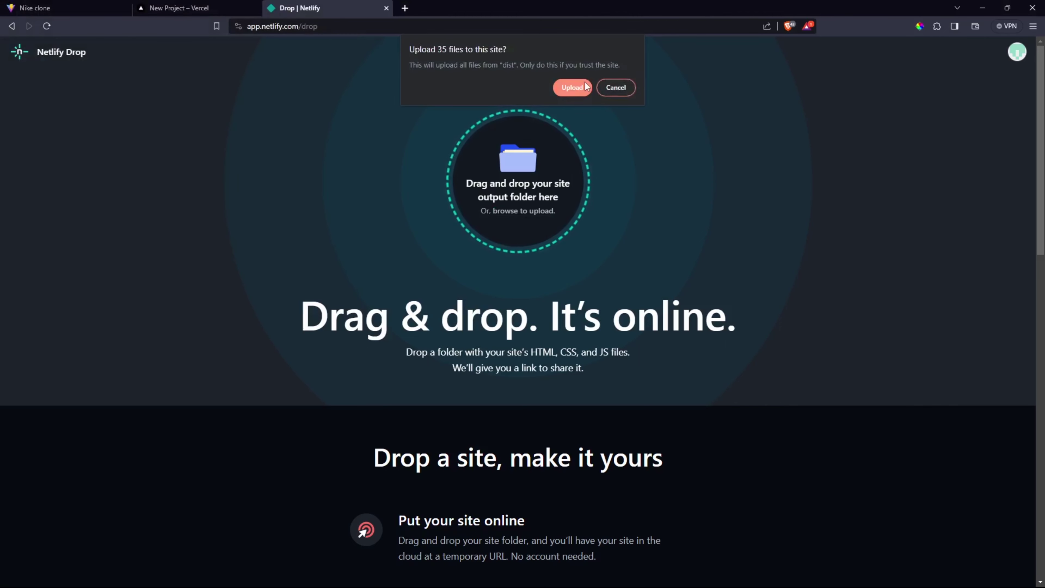
click(572, 84)
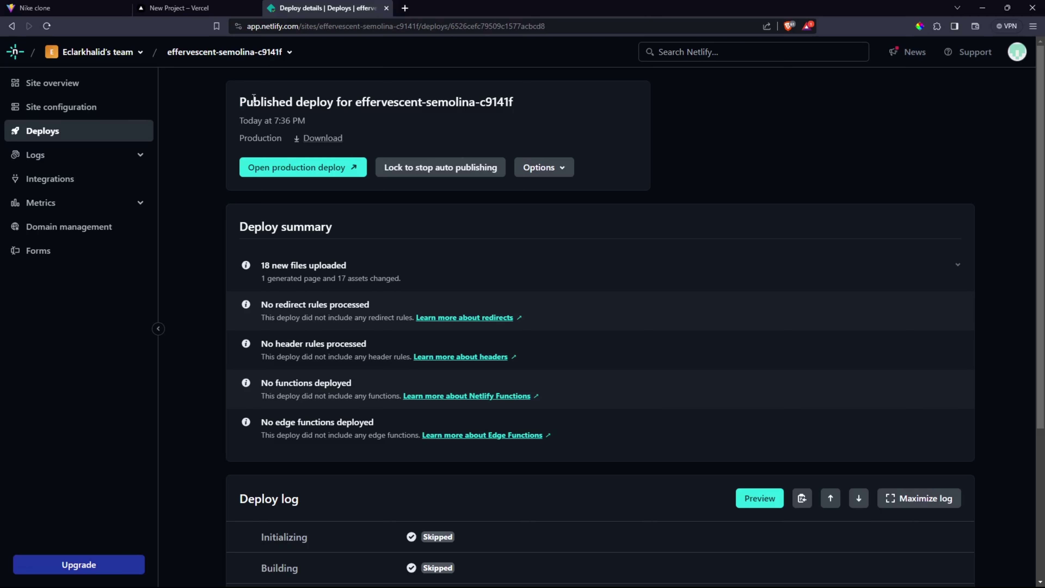
Open the published production deploy, look over the live Nike page and close it again.
drag(240, 97, 496, 95)
click(587, 117)
drag(357, 107, 515, 107)
click(412, 140)
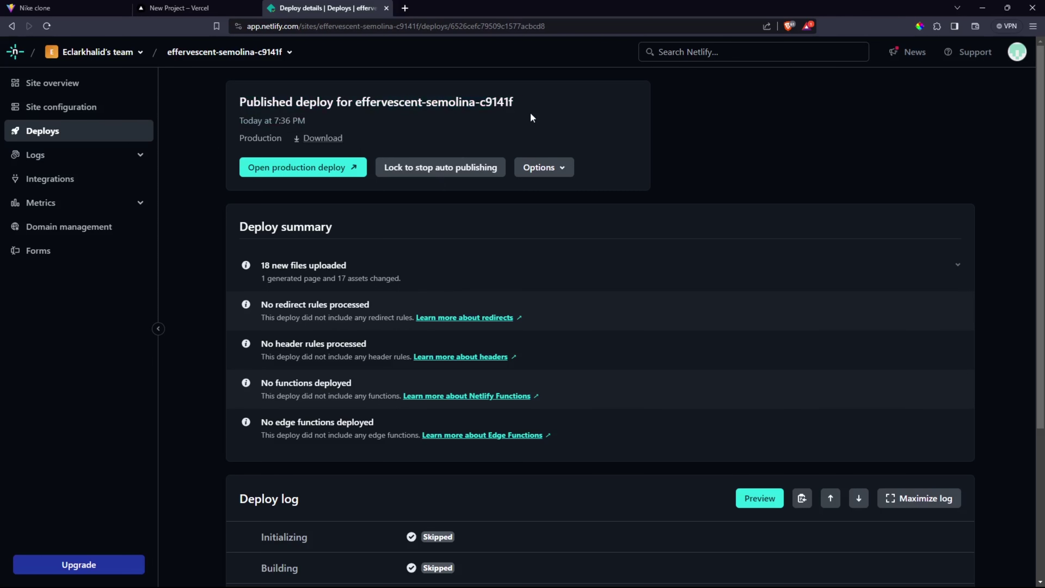
click(312, 177)
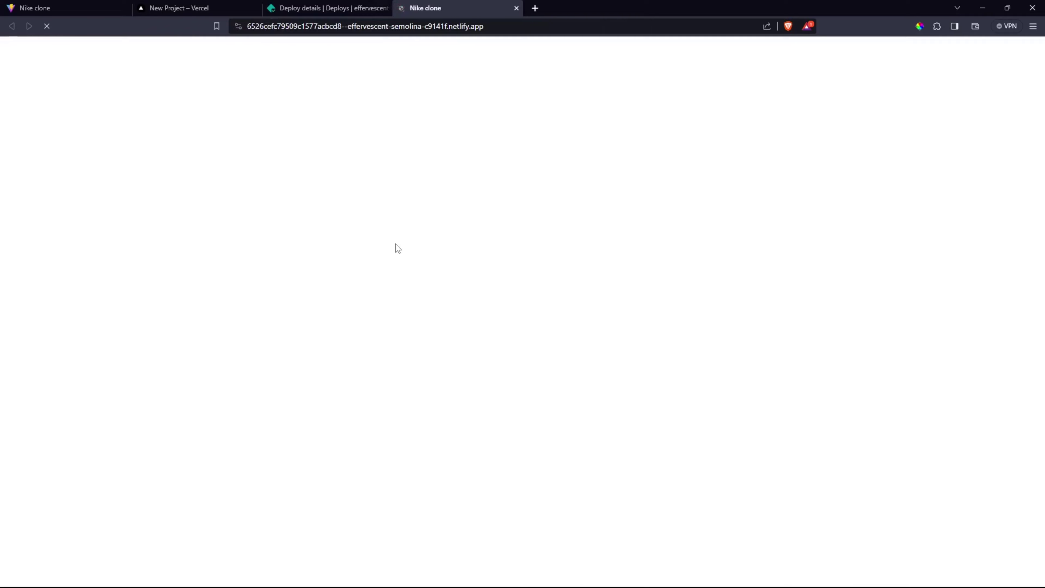
scroll(354, 212, down, 8)
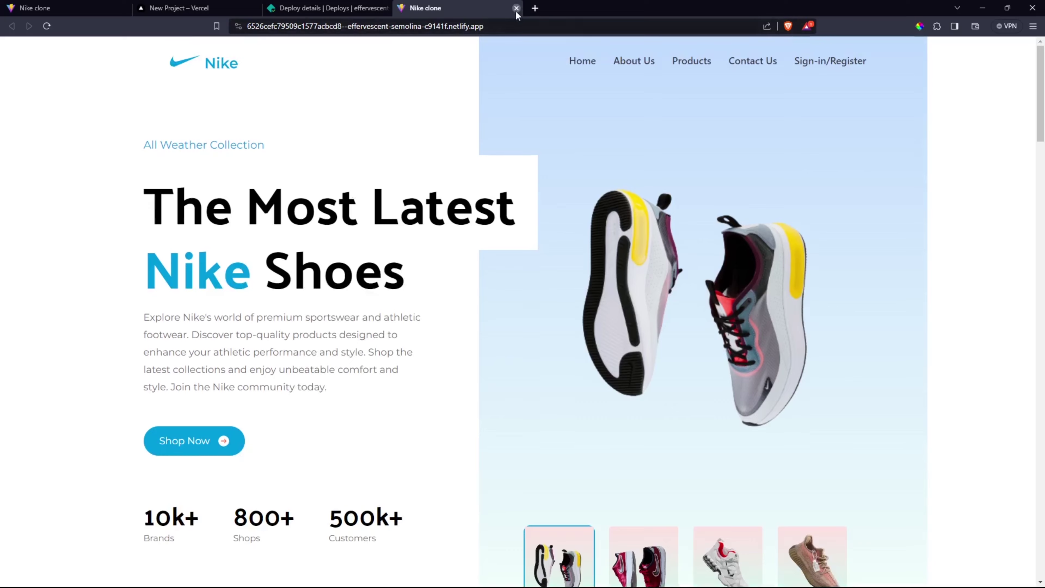
click(516, 7)
Open the published site's deploy settings and go to its general site details.
click(553, 168)
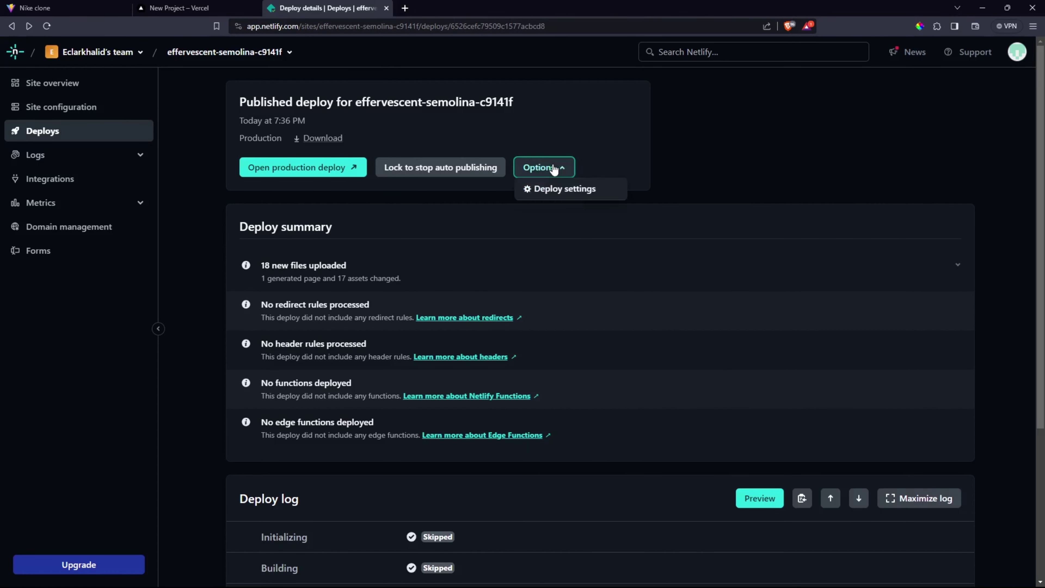
click(558, 190)
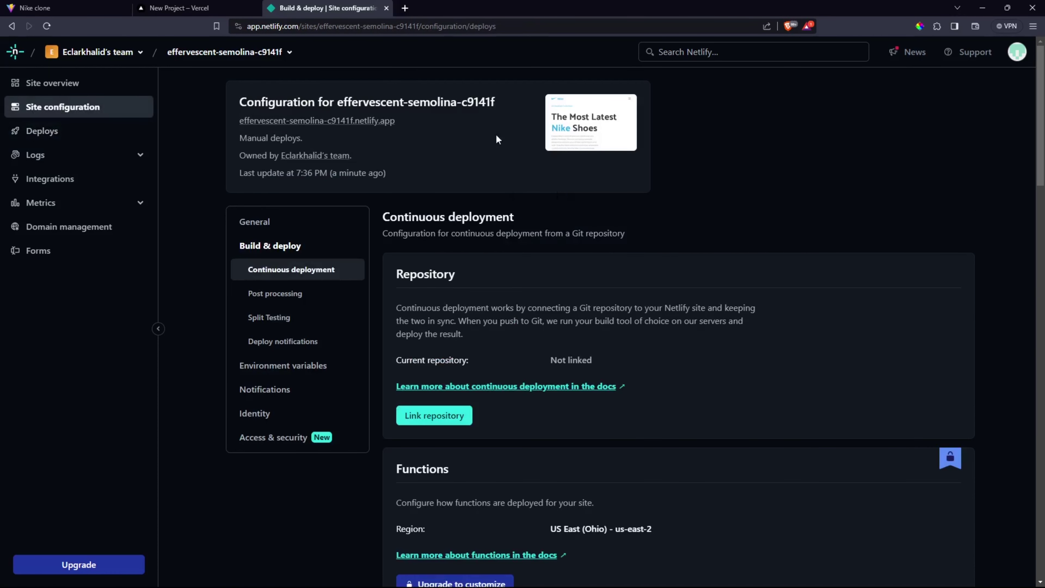
click(304, 226)
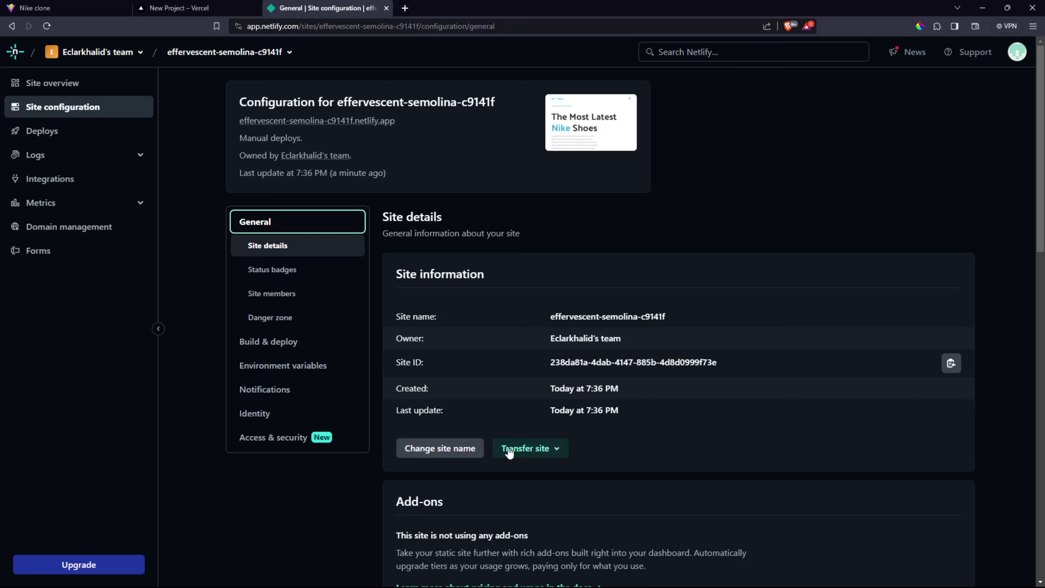
Try to change the site name to deploy-react.
click(457, 453)
key(BackSpace)
key(BackSpace)
key(BackSpace)
key(BackSpace)
key(BackSpace)
key(BackSpace)
key(BackSpace)
key(BackSpace)
key(BackSpace)
key(BackSpace)
key(BackSpace)
key(BackSpace)
key(BackSpace)
key(BackSpace)
key(BackSpace)
key(BackSpace)
key(BackSpace)
key(BackSpace)
key(BackSpace)
key(BackSpace)
text(deploy-react)
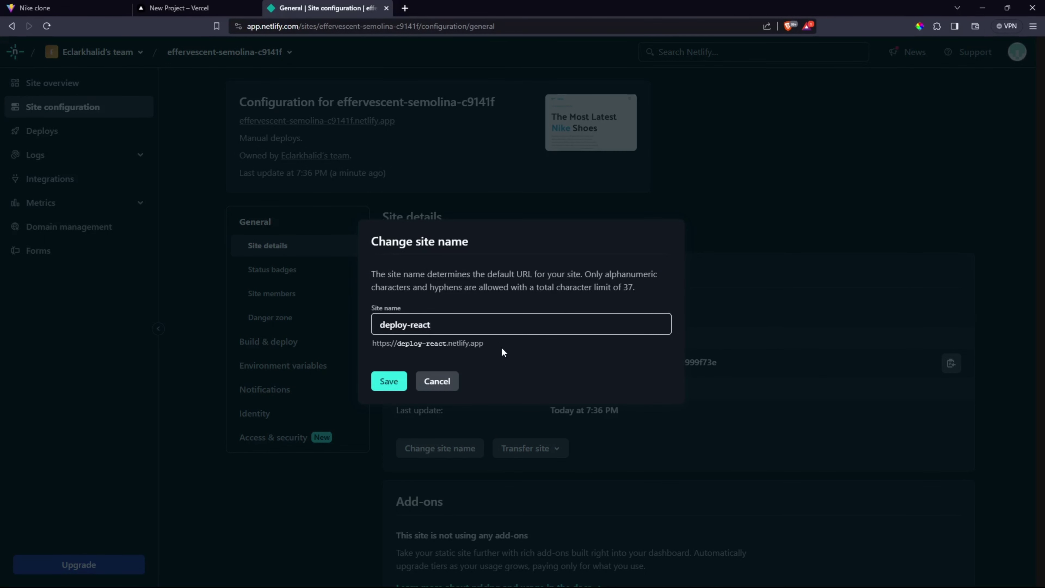
click(390, 381)
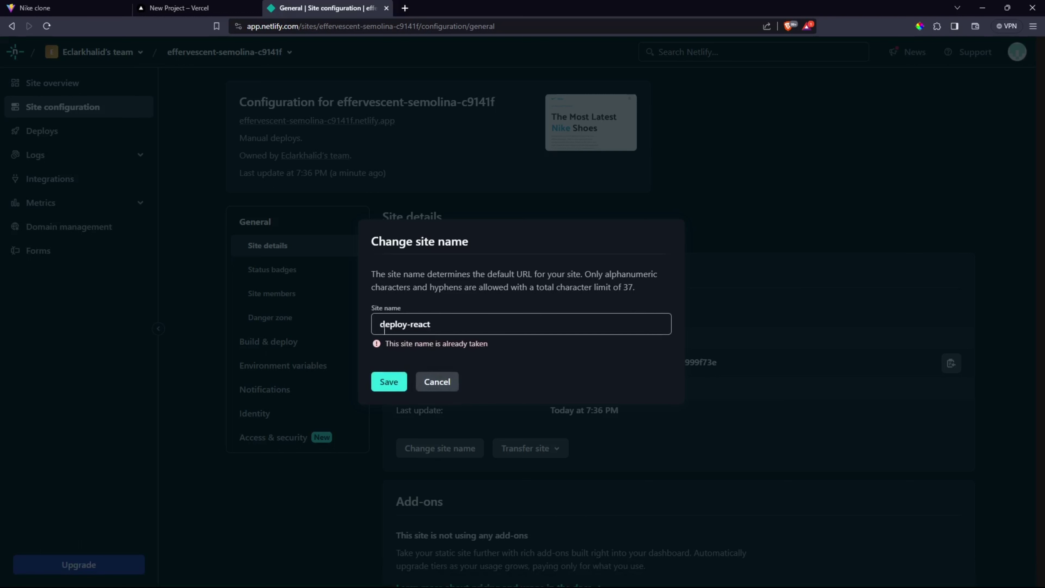
Extend the site name to deploy-react-full and save it.
text(-)
text(full)
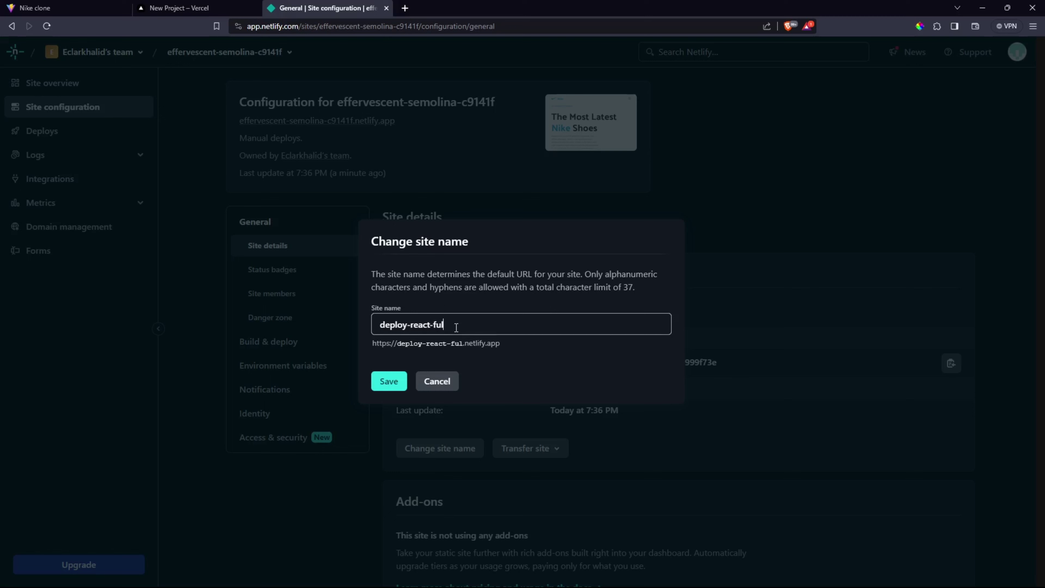
click(402, 380)
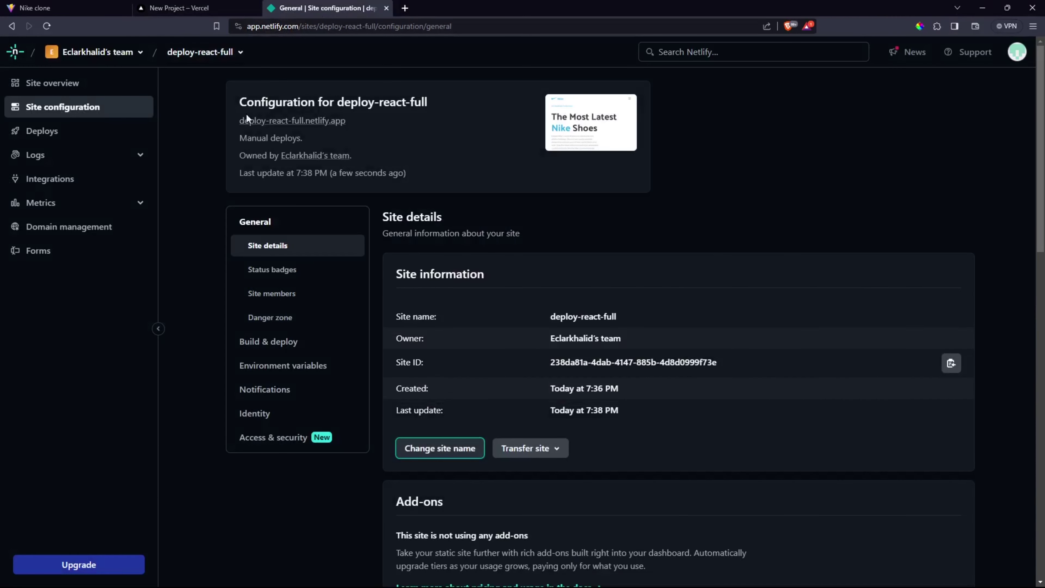
Open the renamed site at deploy-react-full.netlify.app, check its address and close it.
click(338, 120)
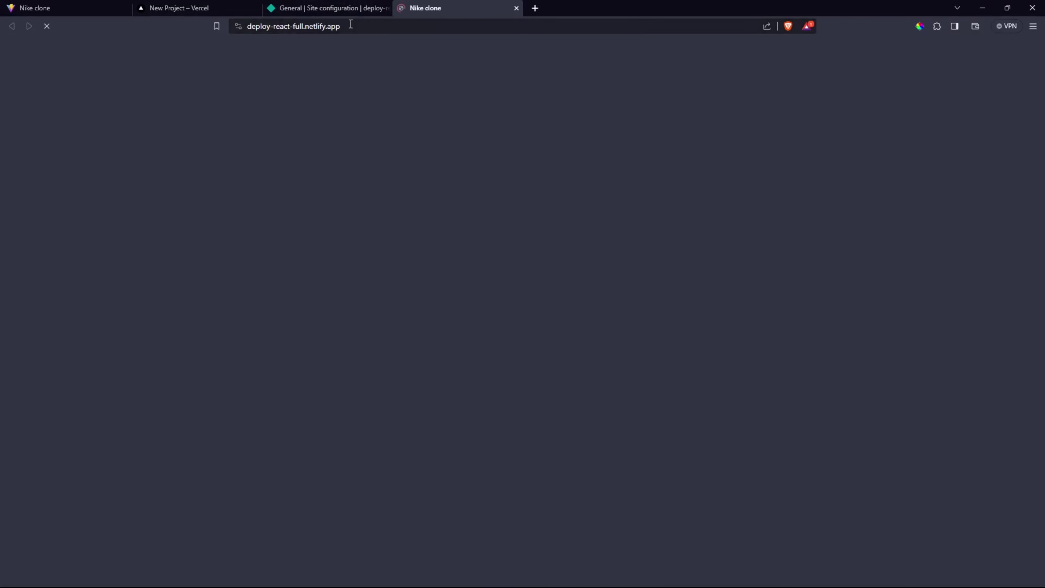
click(358, 28)
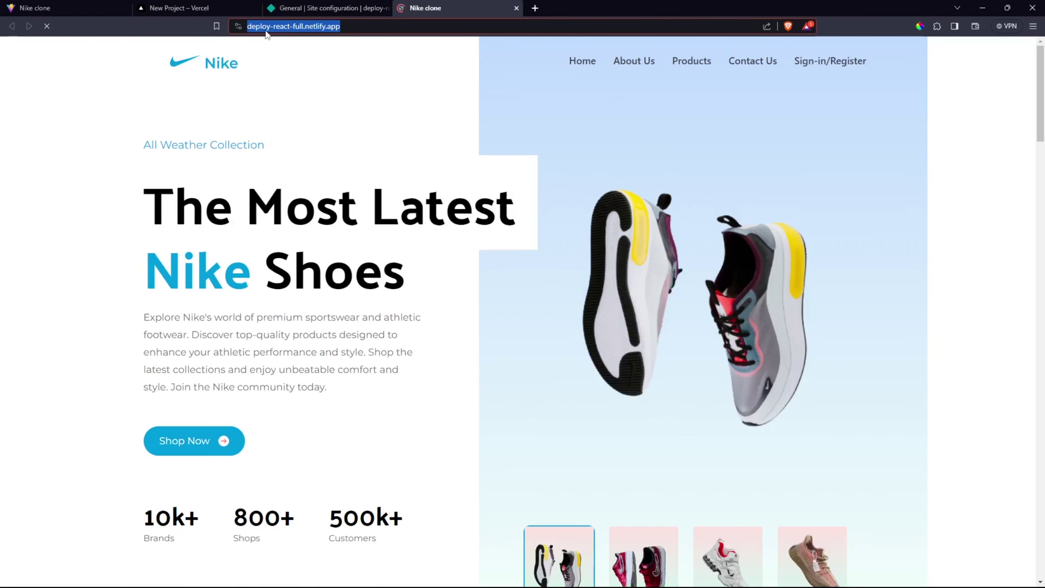
click(517, 8)
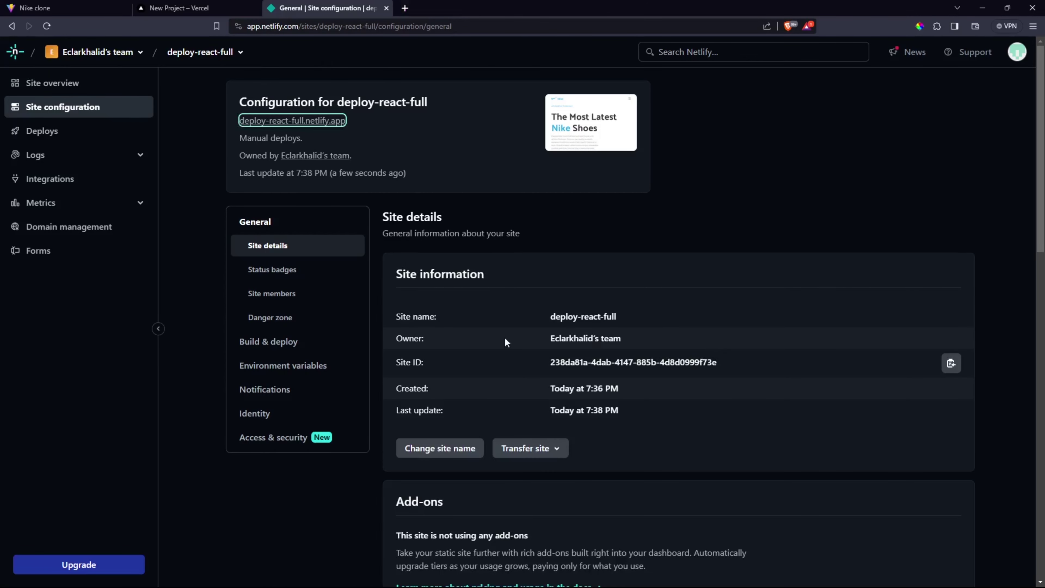
scroll(507, 342, down, 10)
scroll(504, 354, up, 10)
mouse_move(593, 388)
scroll(545, 350, down, 10)
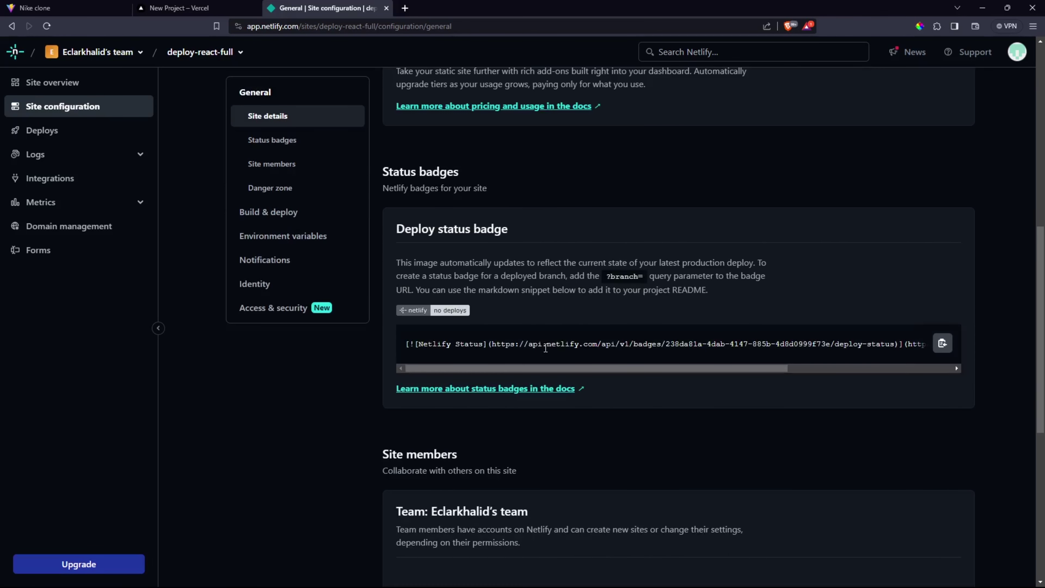
scroll(535, 365, up, 10)
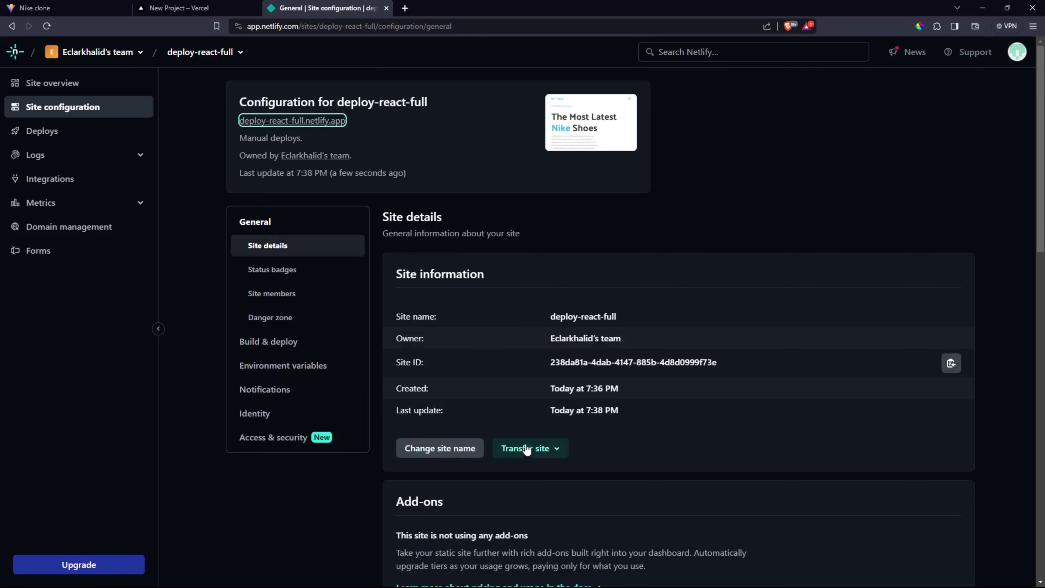
Inspect the continuous deployment settings and the GitHub repositories available for linking, and return to the Build & deploy configuration.
click(284, 342)
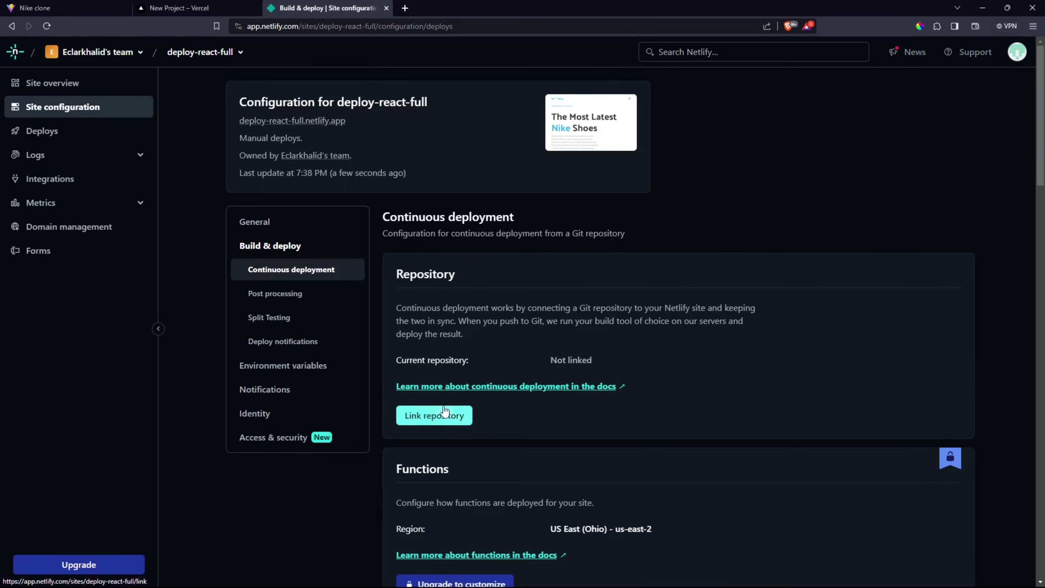
click(432, 416)
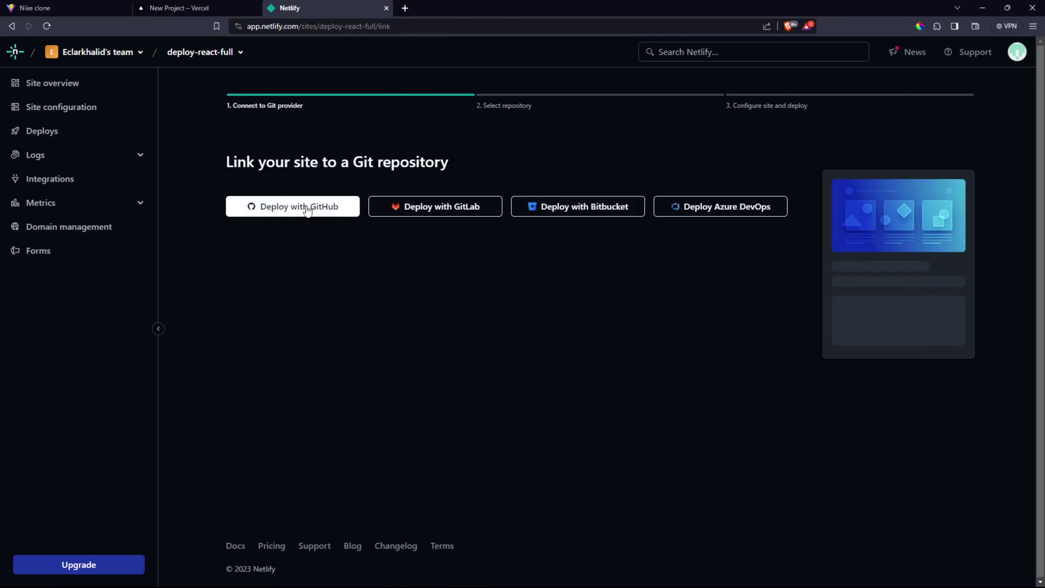
click(307, 210)
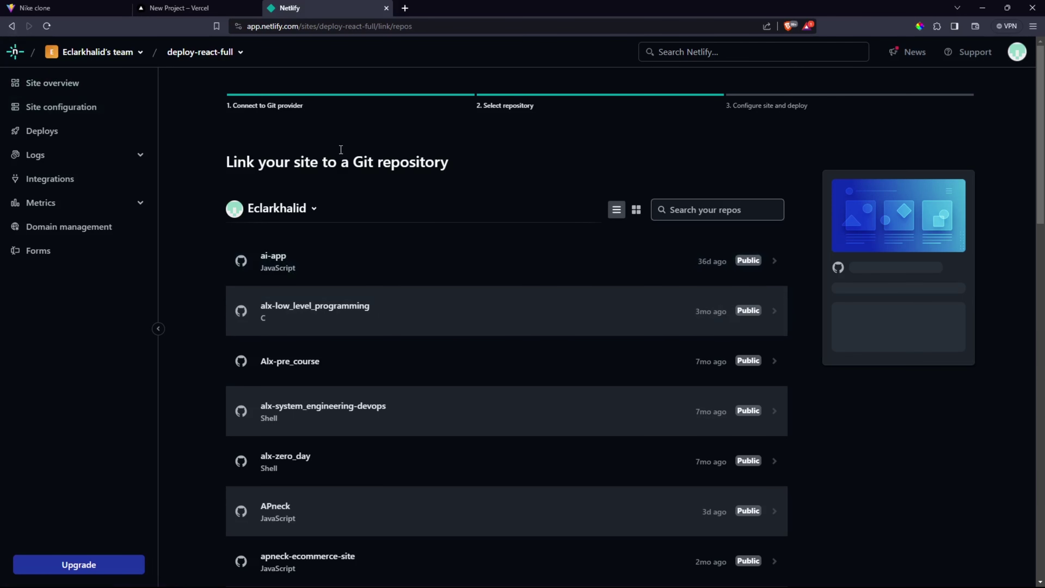
click(12, 26)
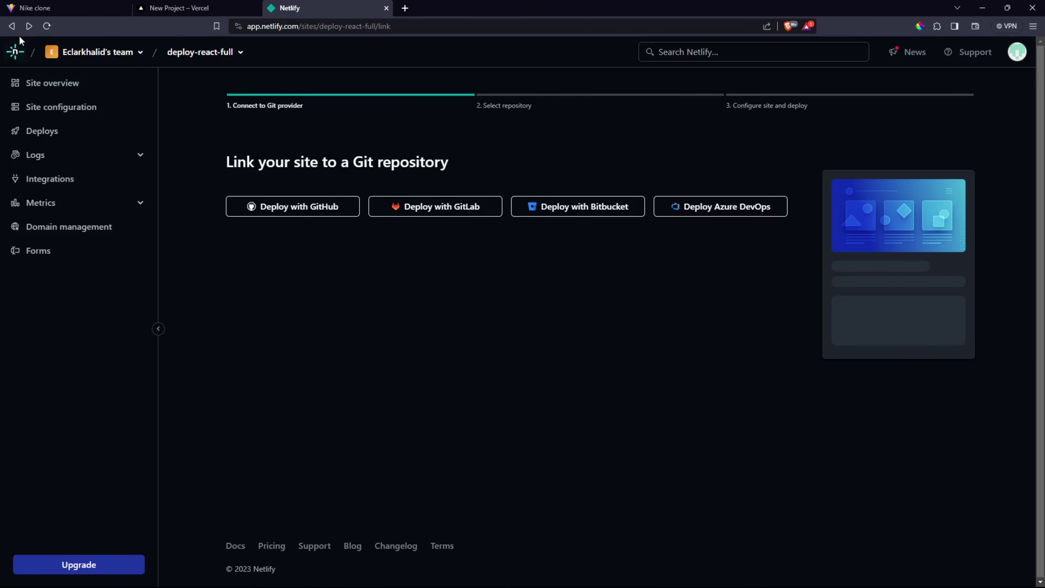
click(18, 25)
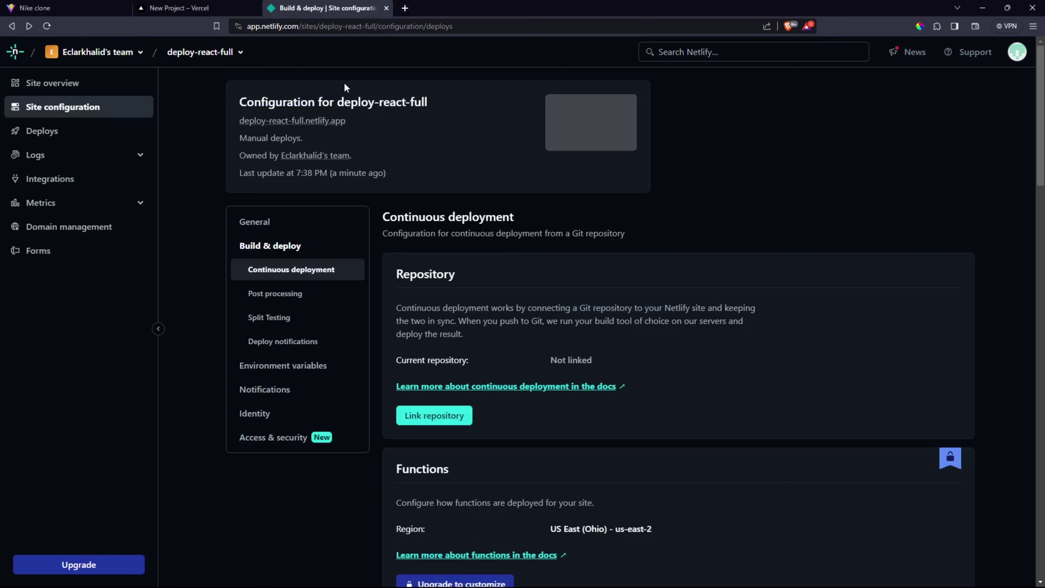
Switch to the nike-clone project in VS Code.
key(alt+Tab)
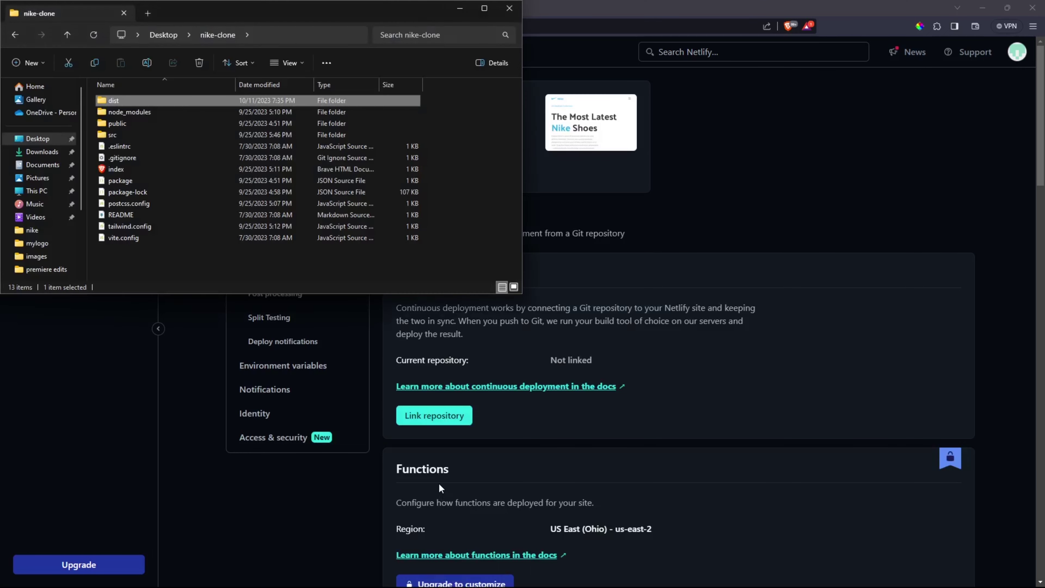
key(alt+Tab)
key(alt+Tab)
key(Tab)
key(Tab)
key(Tab)
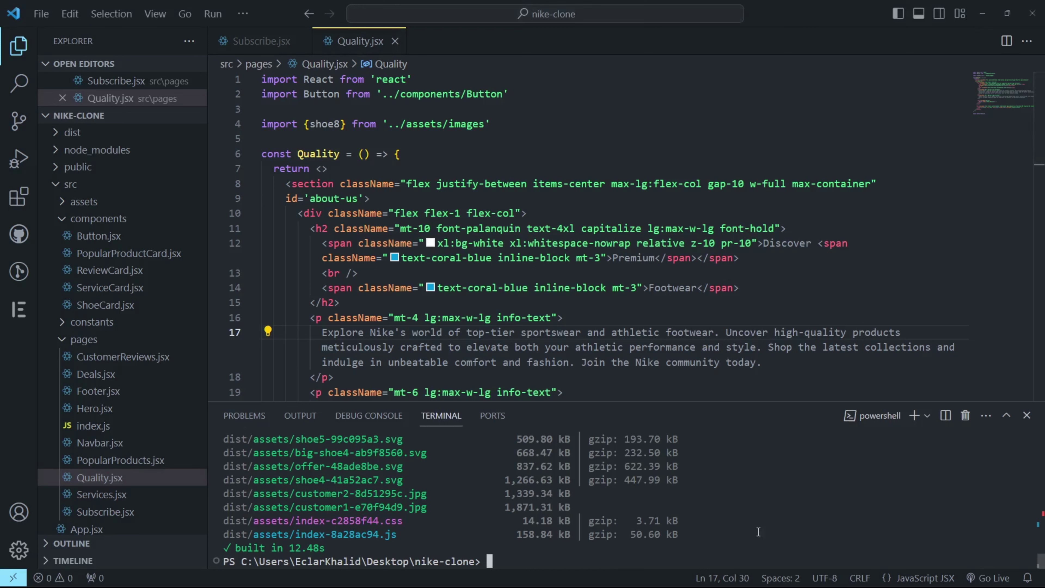
Search the extensions marketplace for git and look through the listed extensions.
click(19, 197)
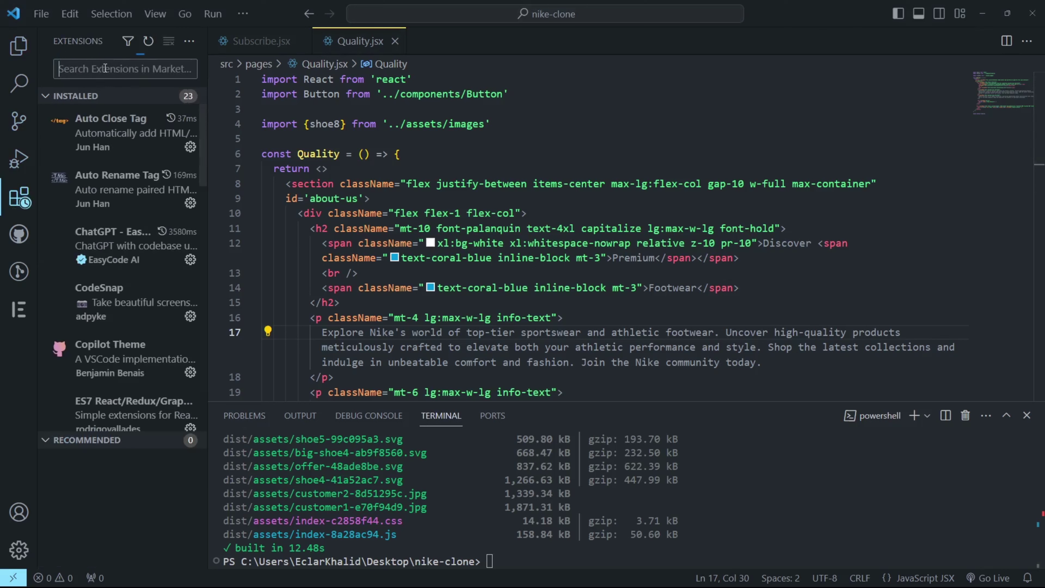
text(git)
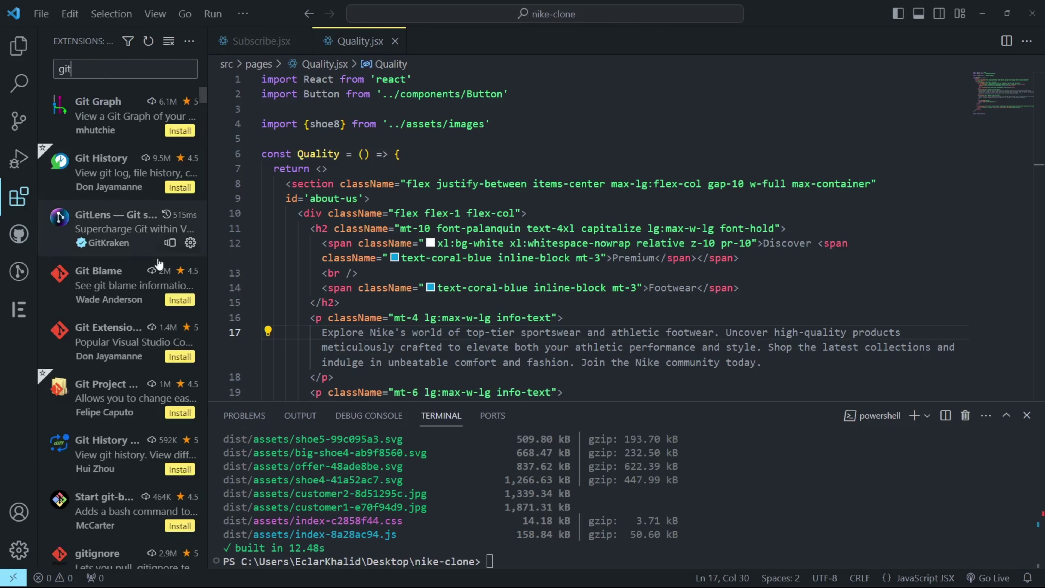
scroll(111, 301, down, 1)
scroll(111, 302, down, 6)
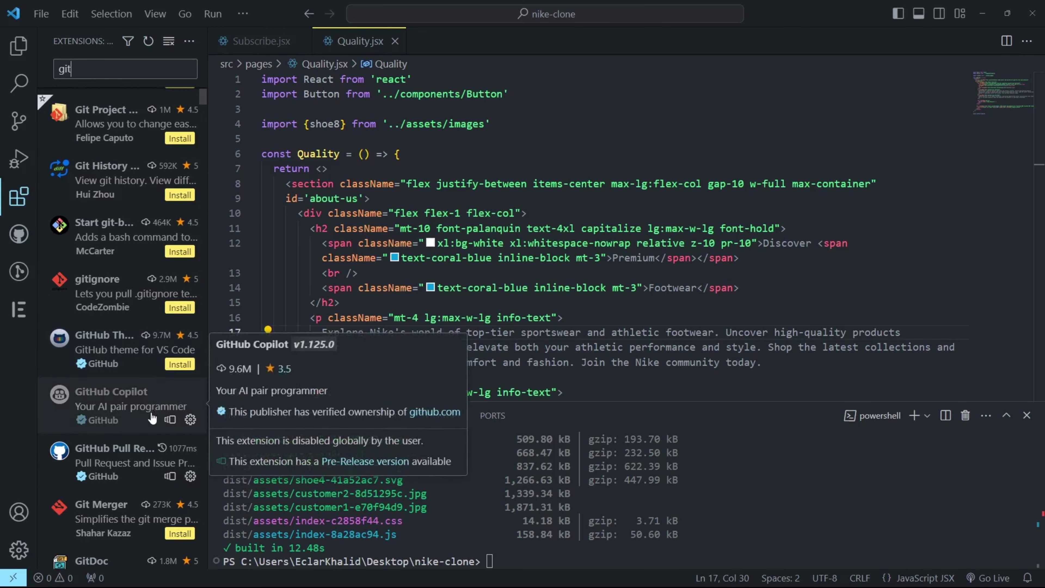
scroll(142, 441, down, 4)
scroll(139, 450, down, 4)
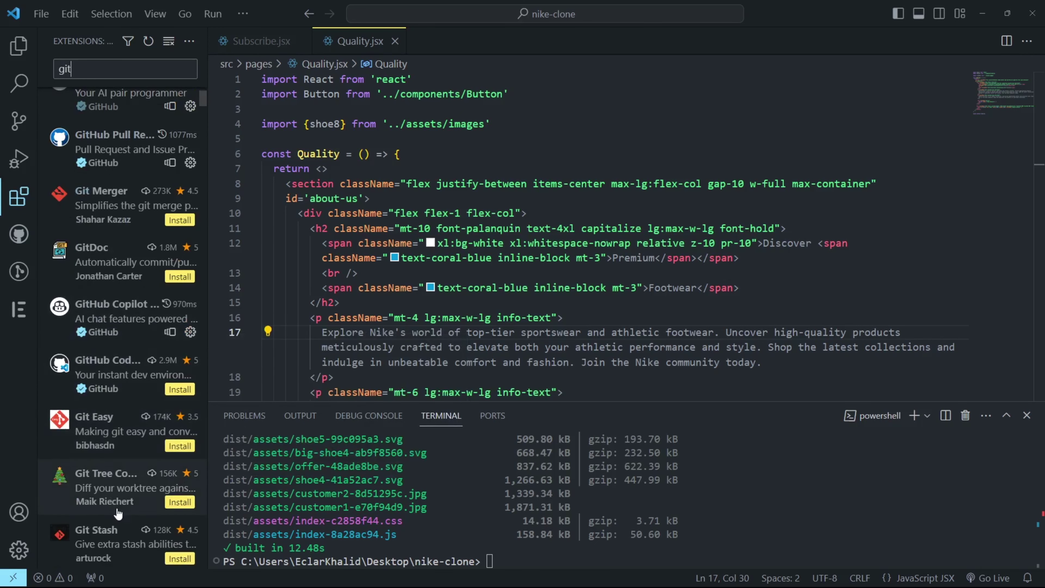
scroll(114, 478, down, 5)
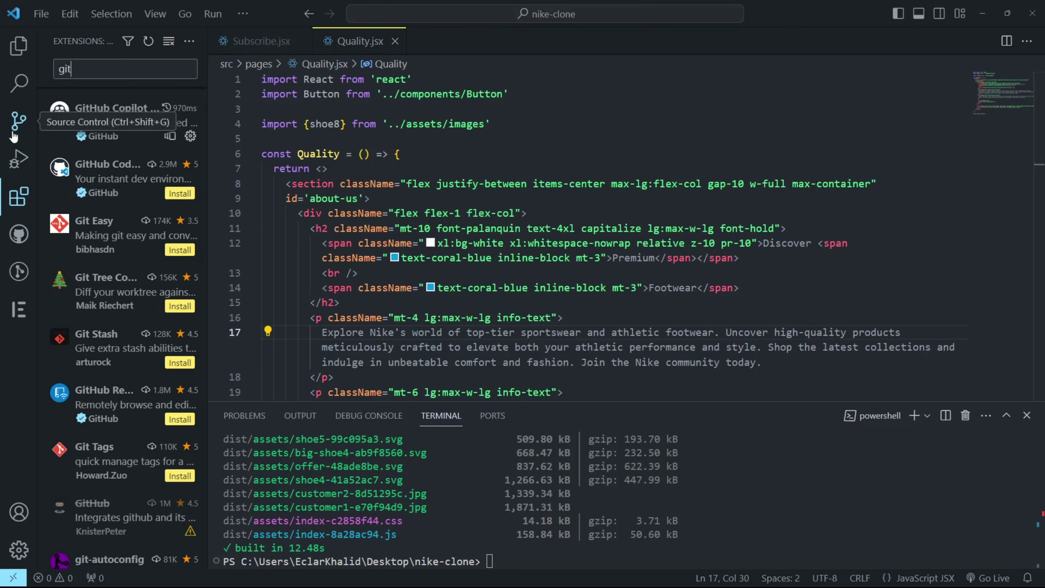
Initialize a Git repository in the nike-clone project folder with git init.
click(17, 123)
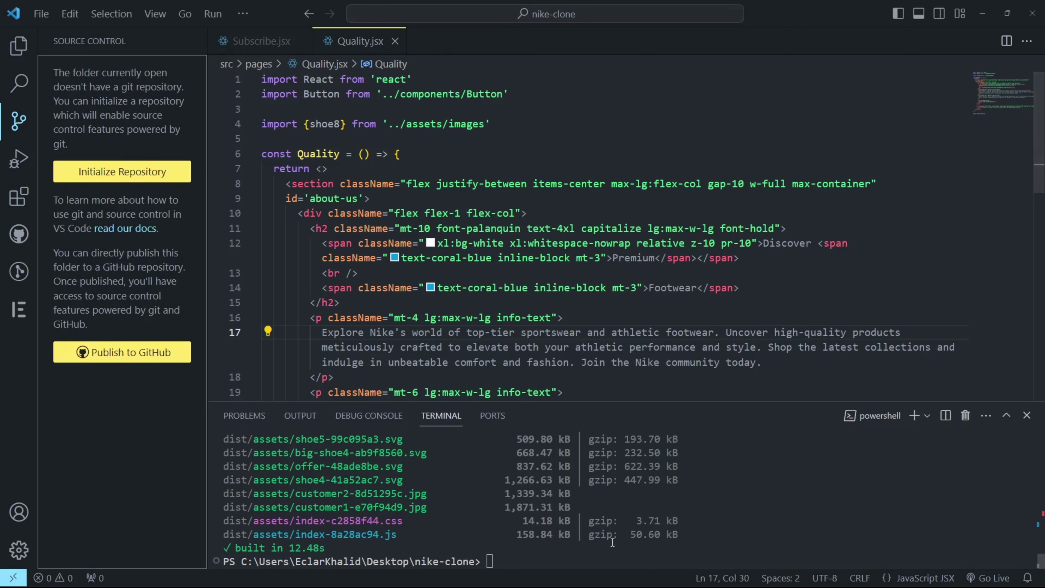
click(720, 524)
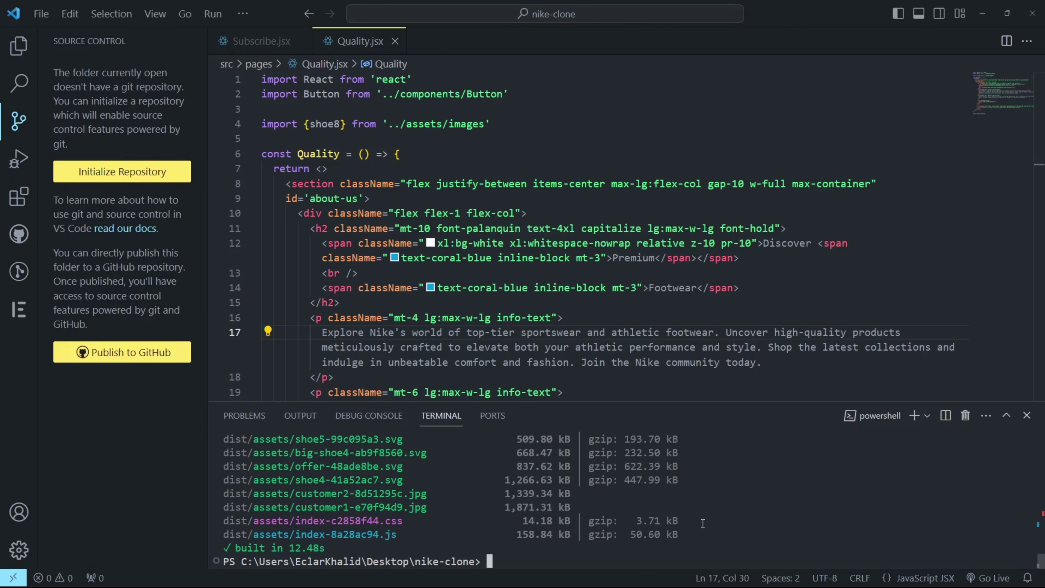
text(git init)
key(Return)
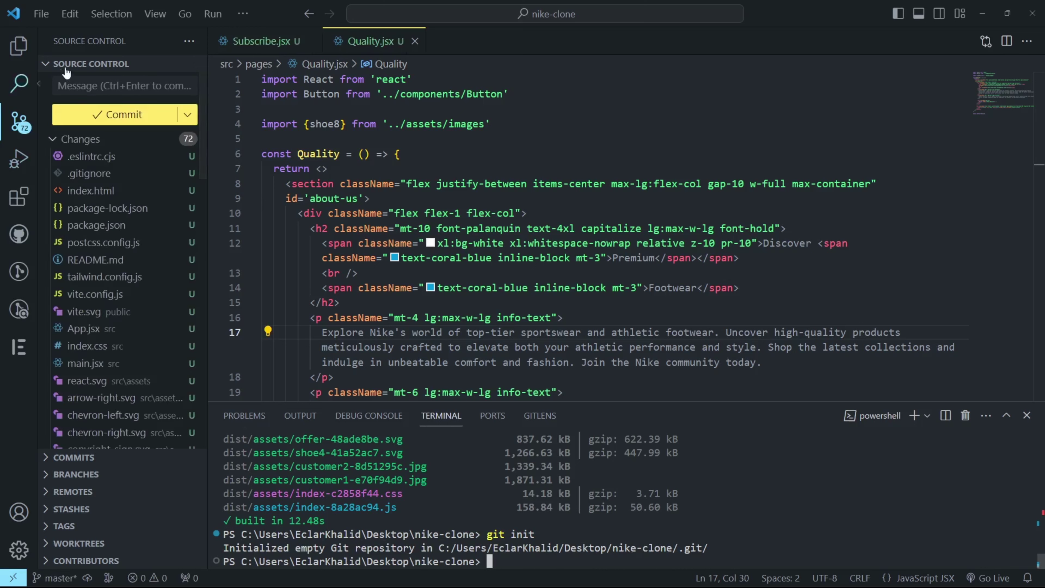
Commit all project changes with the message "initial commit".
click(101, 88)
text(initial commi)
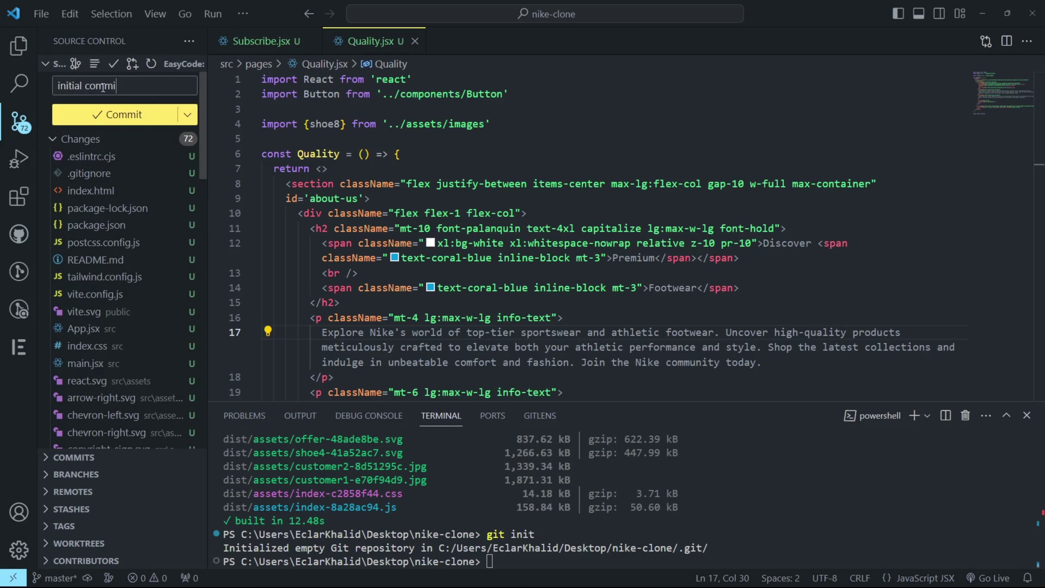
click(115, 115)
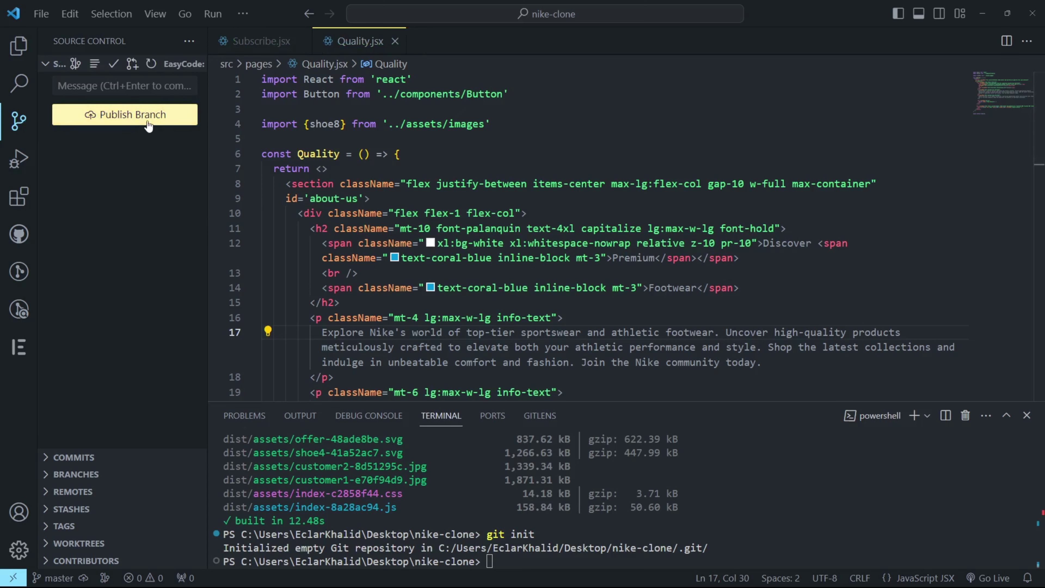
Publish the master branch to a public GitHub repository named nike-clone-full.
click(123, 114)
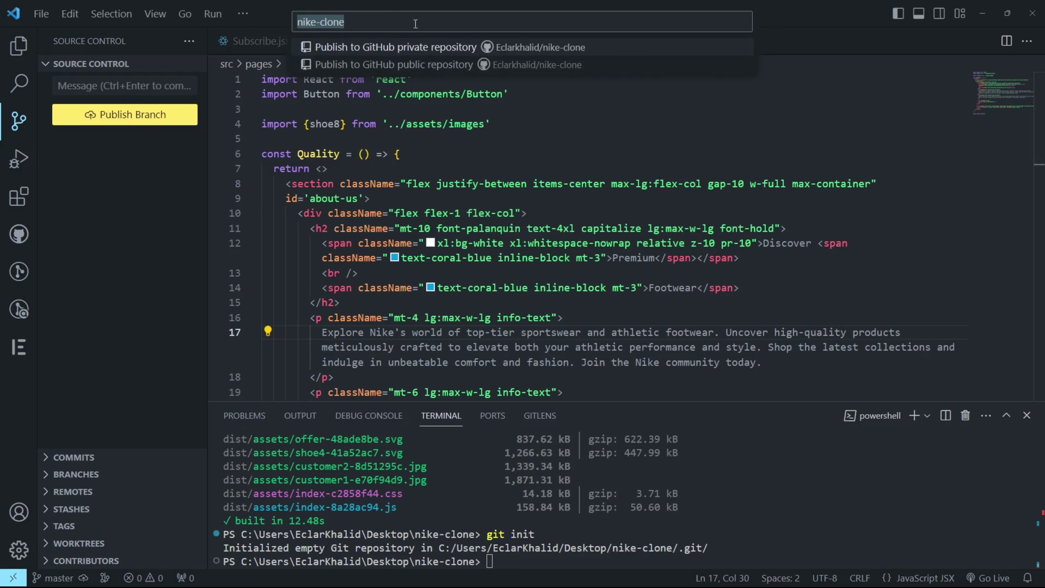
click(384, 24)
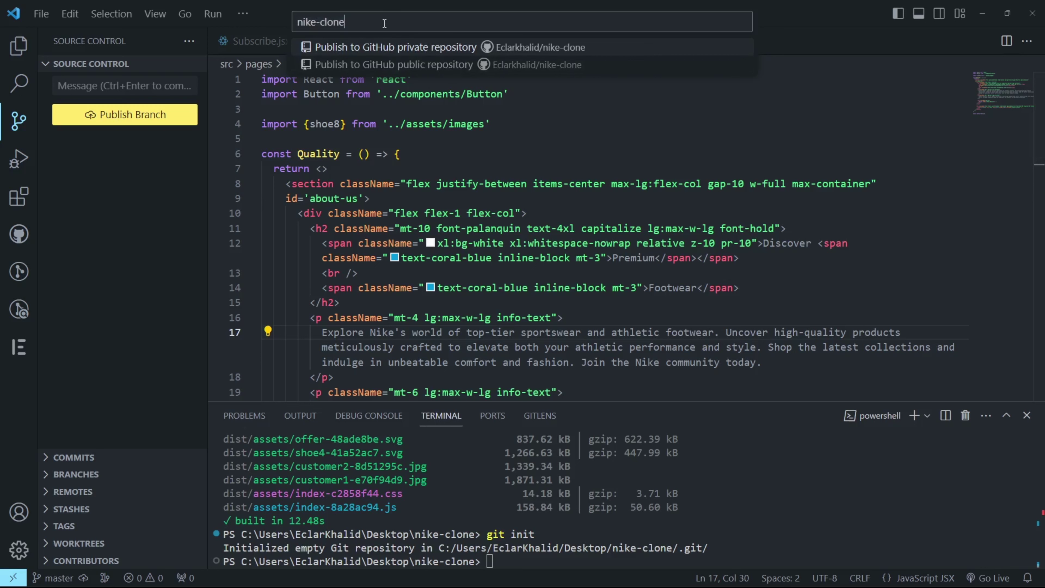
text(-full)
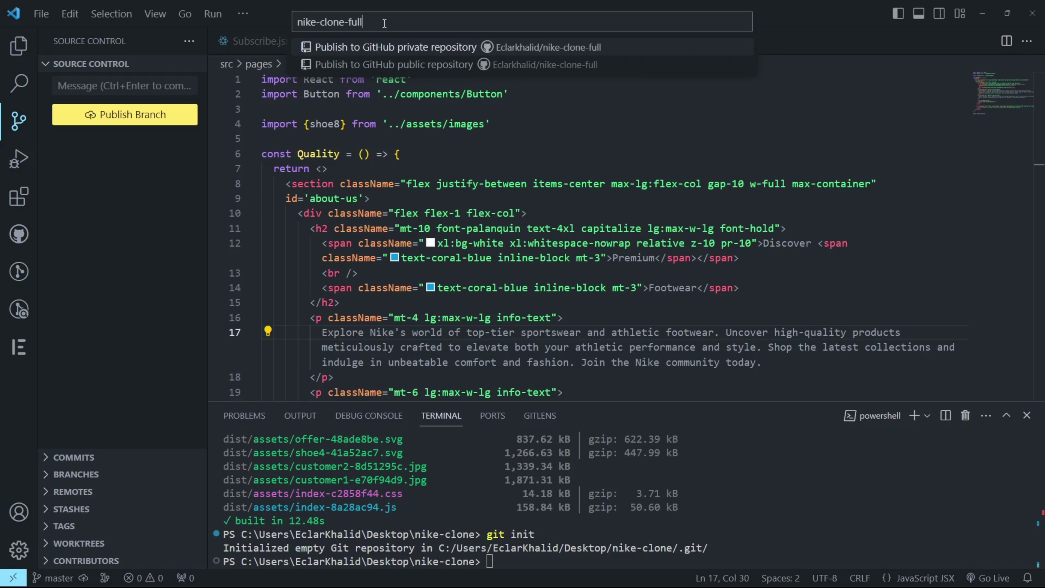
click(415, 64)
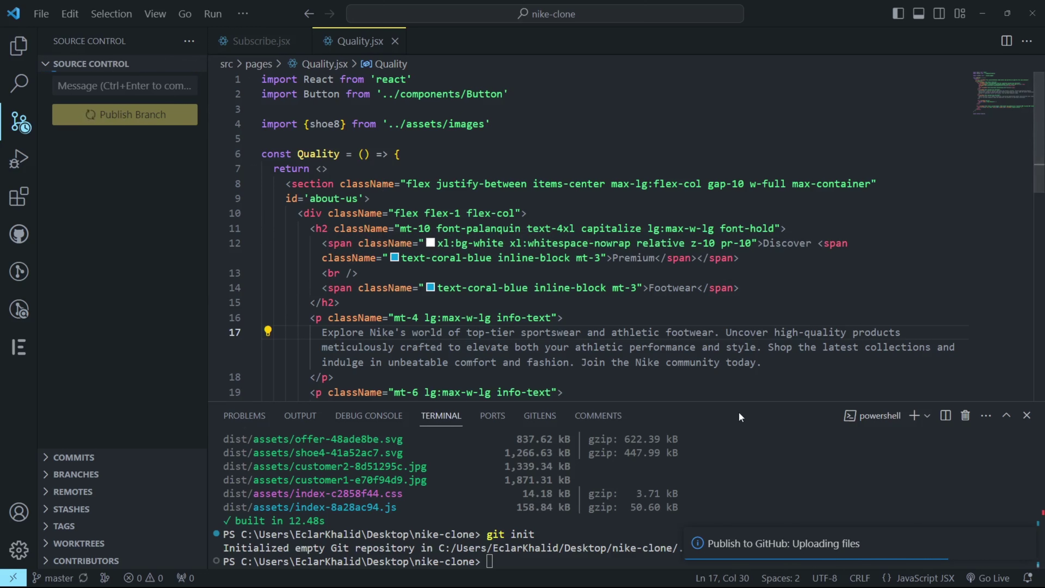
Switch to Netlify in the browser and open the list of all the team's sites.
key(alt)
key(alt+Tab)
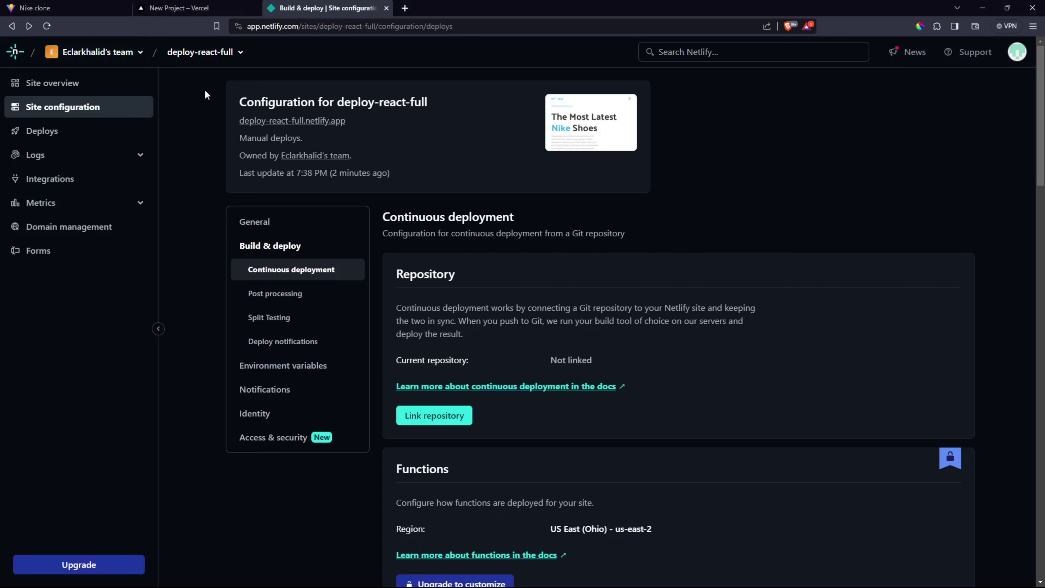
click(97, 52)
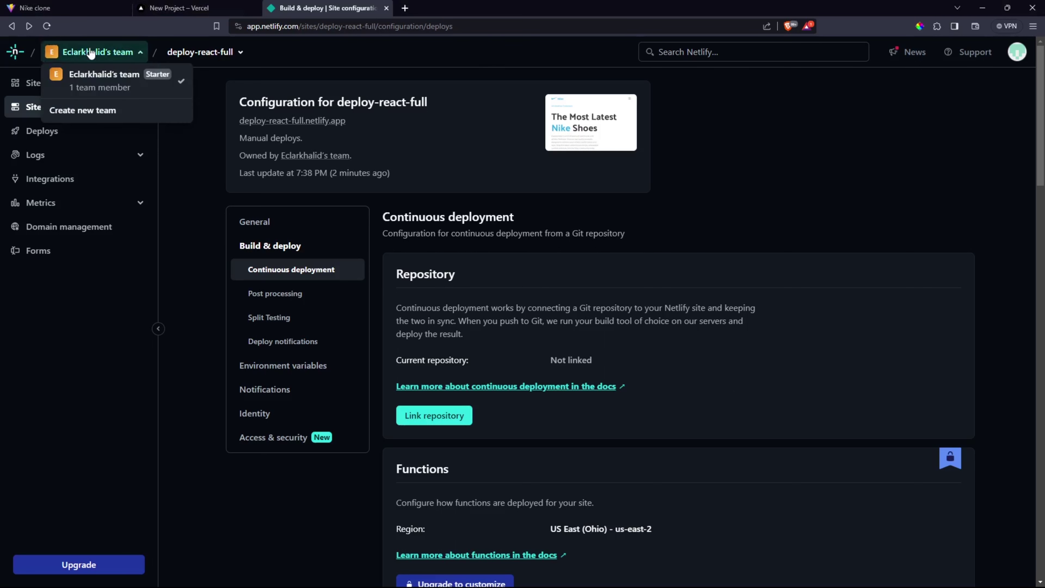
click(95, 52)
click(89, 52)
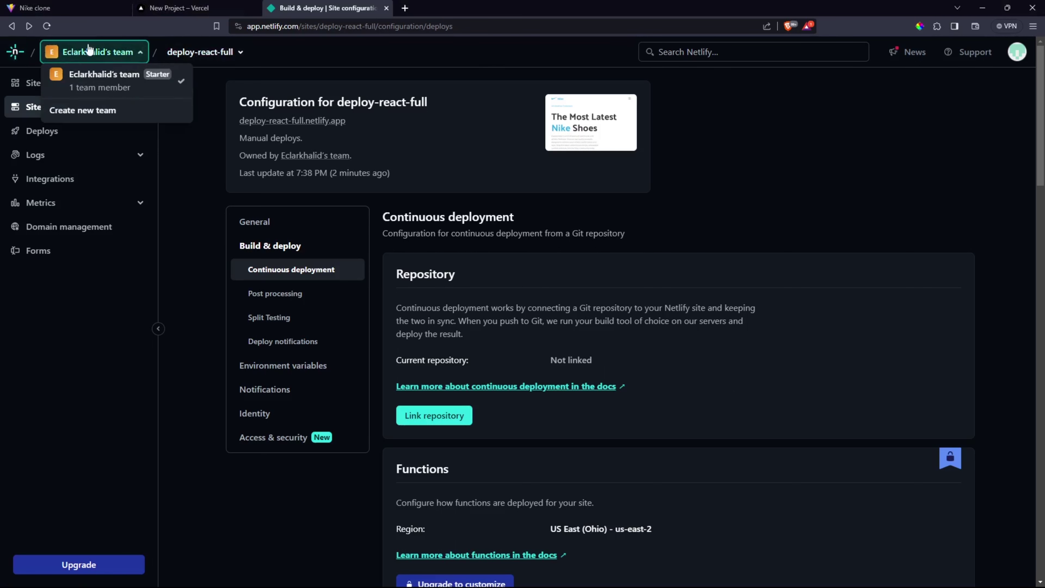
click(33, 83)
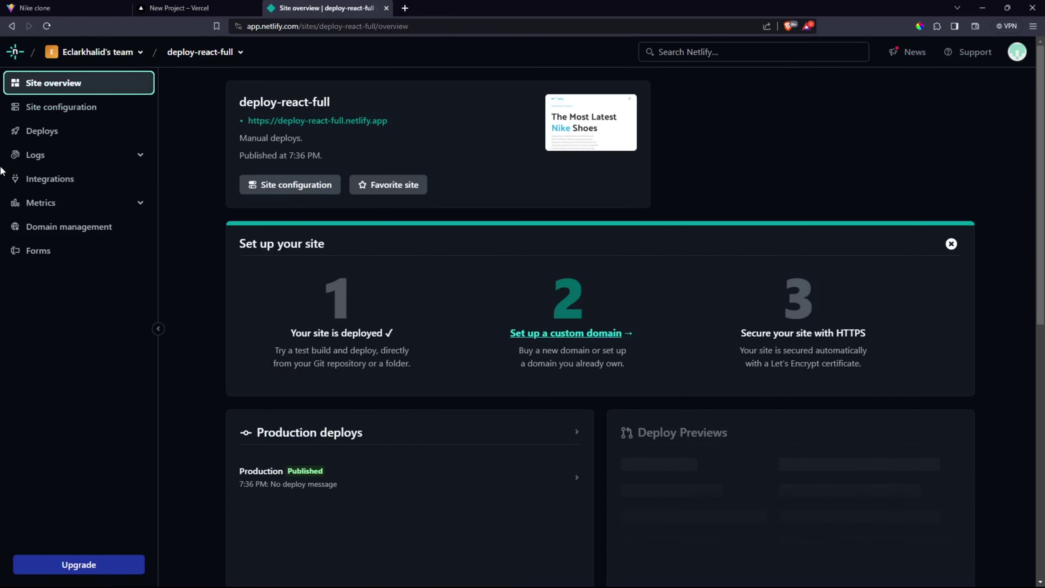
click(222, 51)
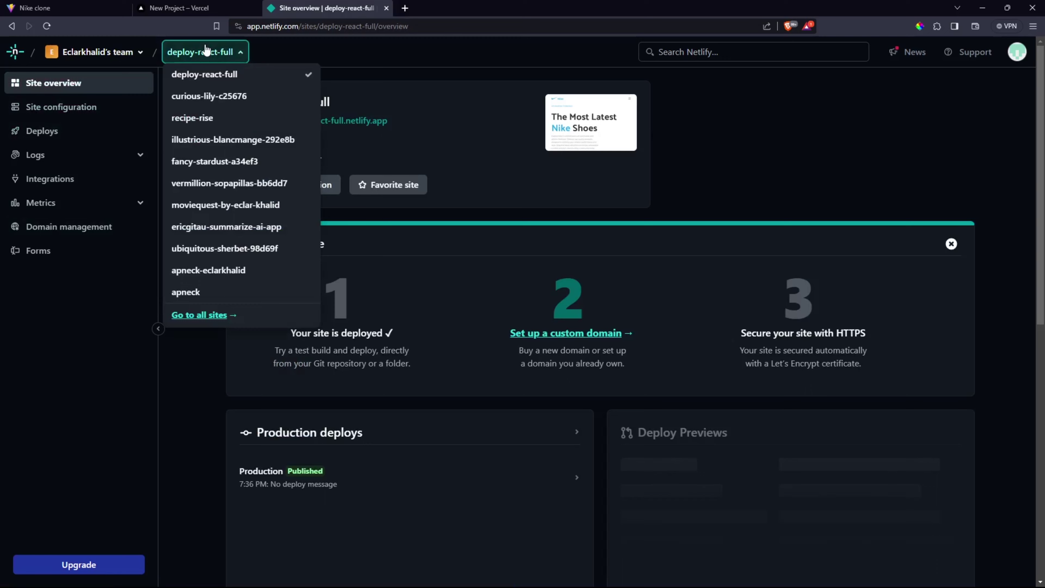
click(206, 314)
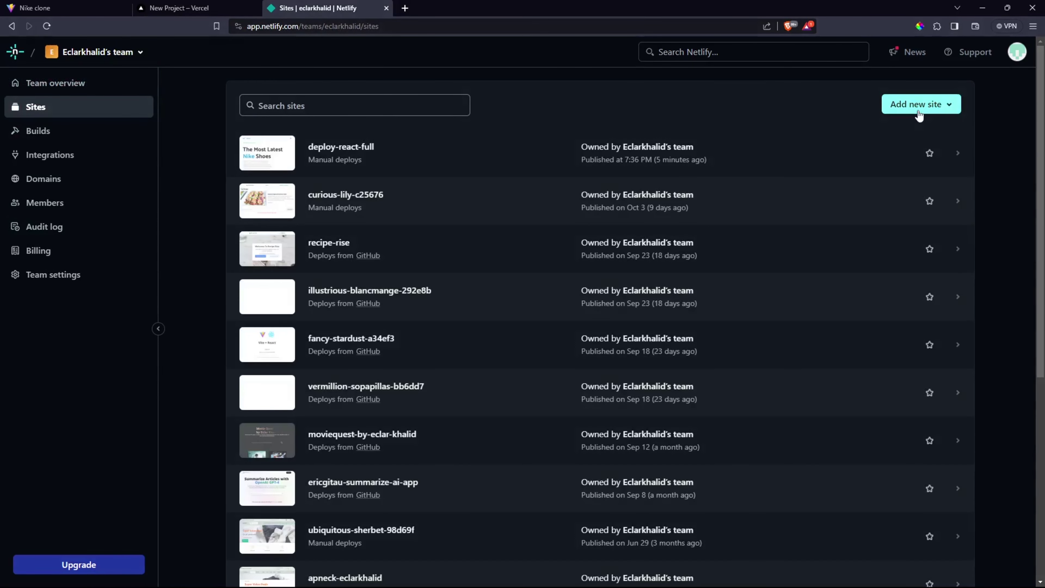
Start adding a new site by importing an existing project, with GitHub as the Git provider.
key(alt+Tab)
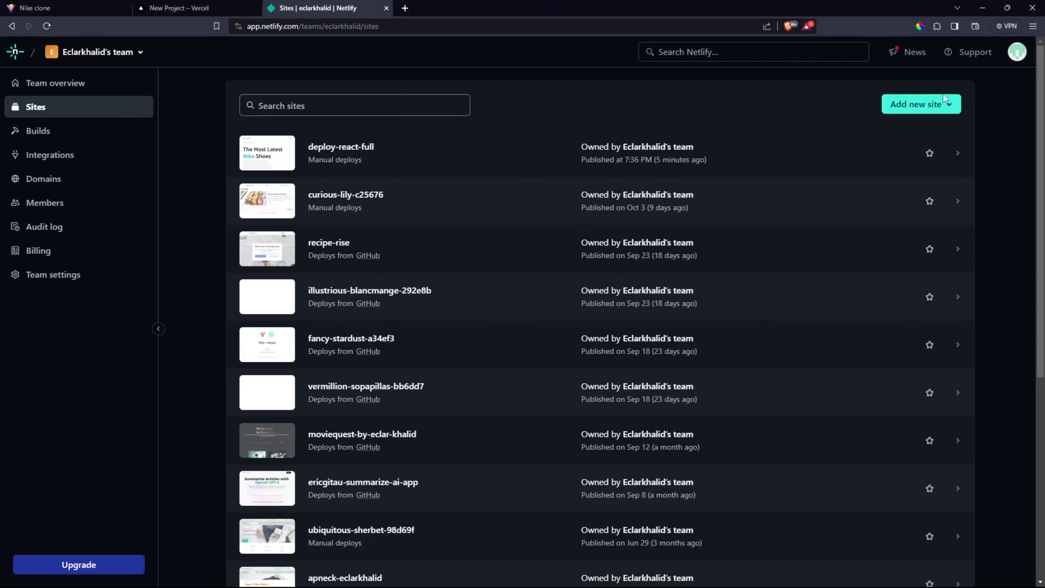
click(920, 105)
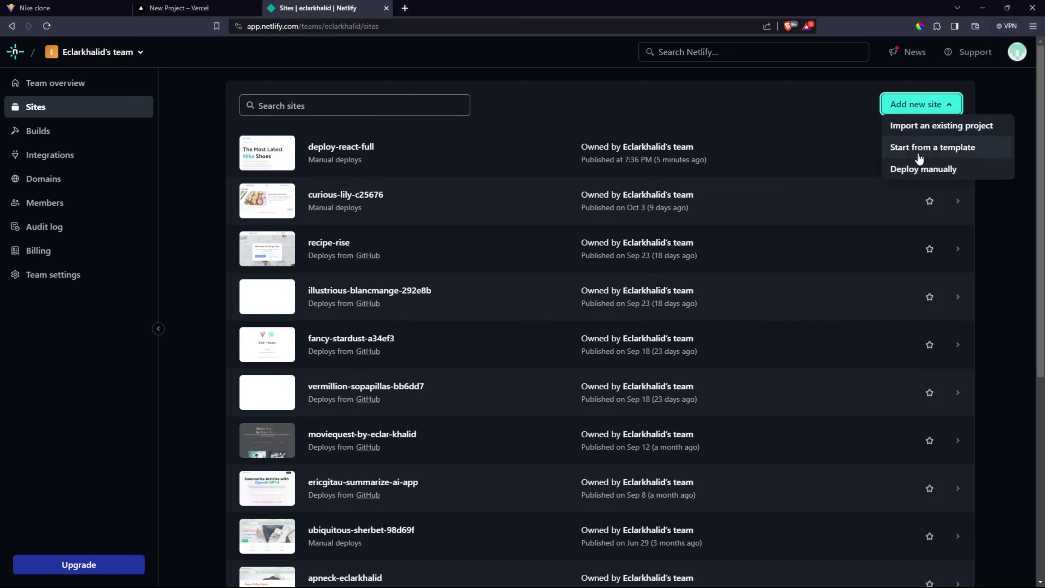
click(920, 130)
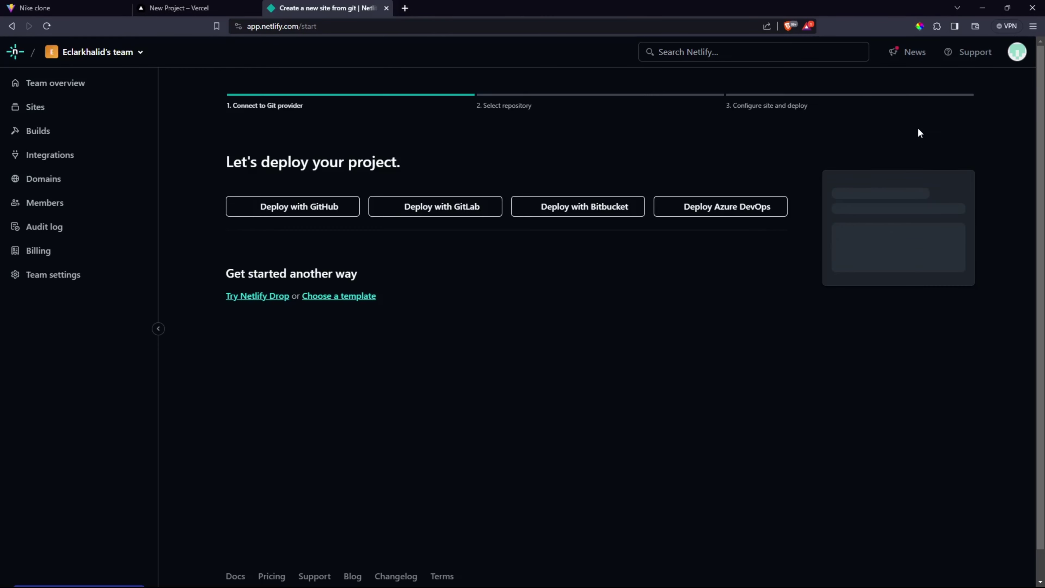
click(303, 208)
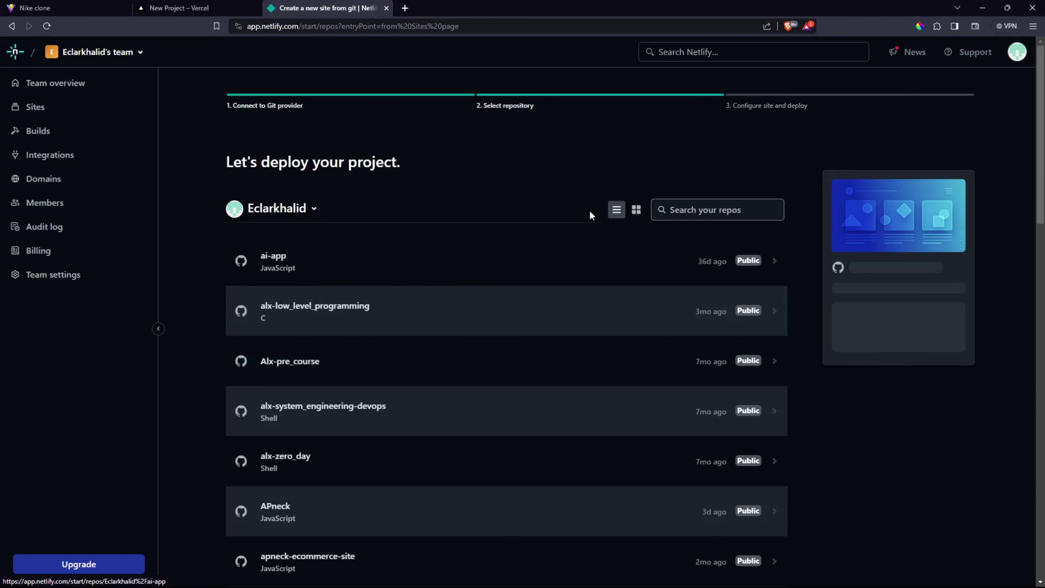
Check the publishing status in VS Code, then search the Netlify repositories for nike-clone-full and select it for deployment.
scroll(483, 334, down, 10)
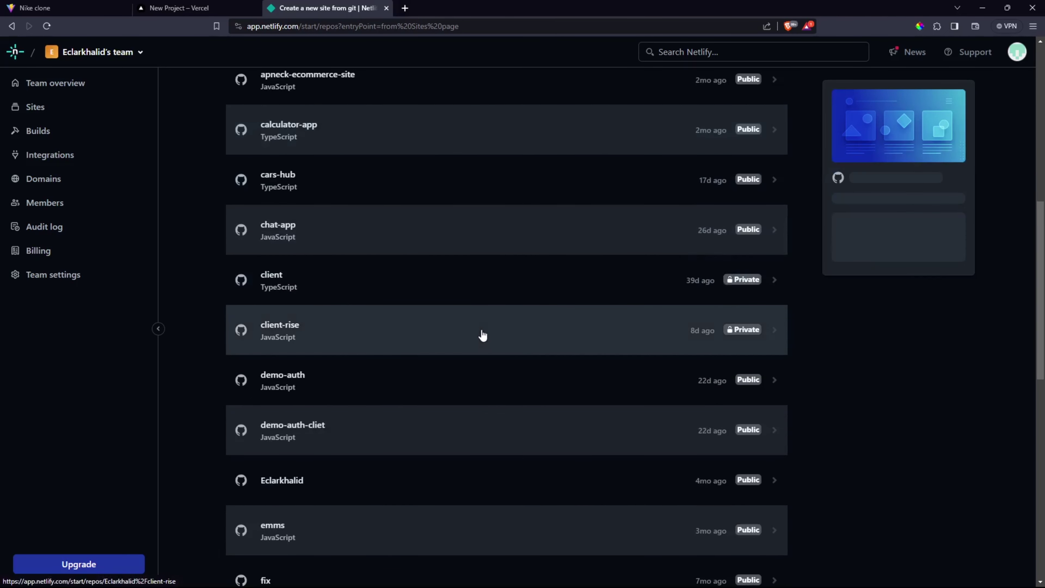
key(alt+Tab)
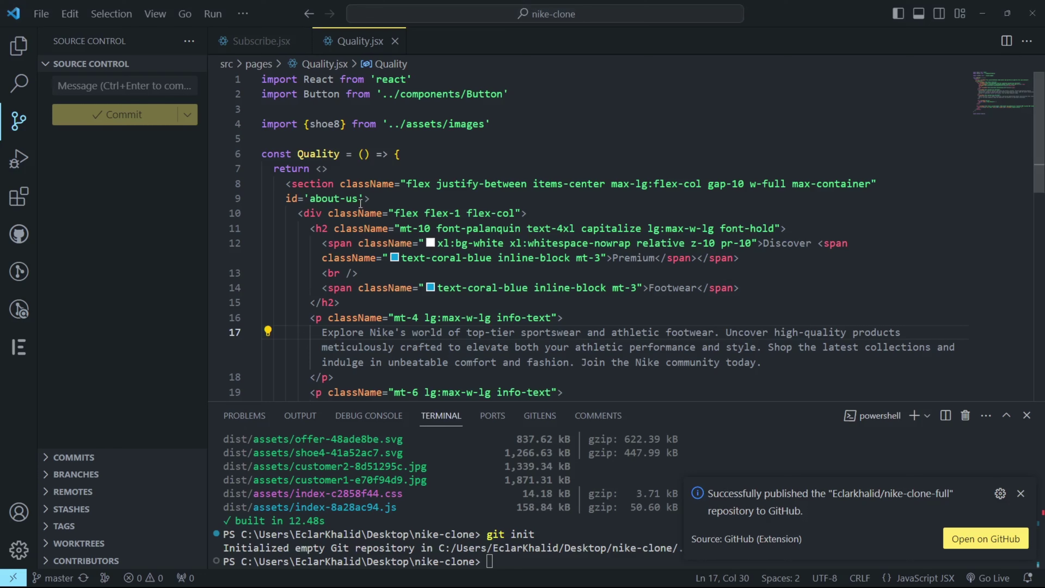
key(alt+Tab)
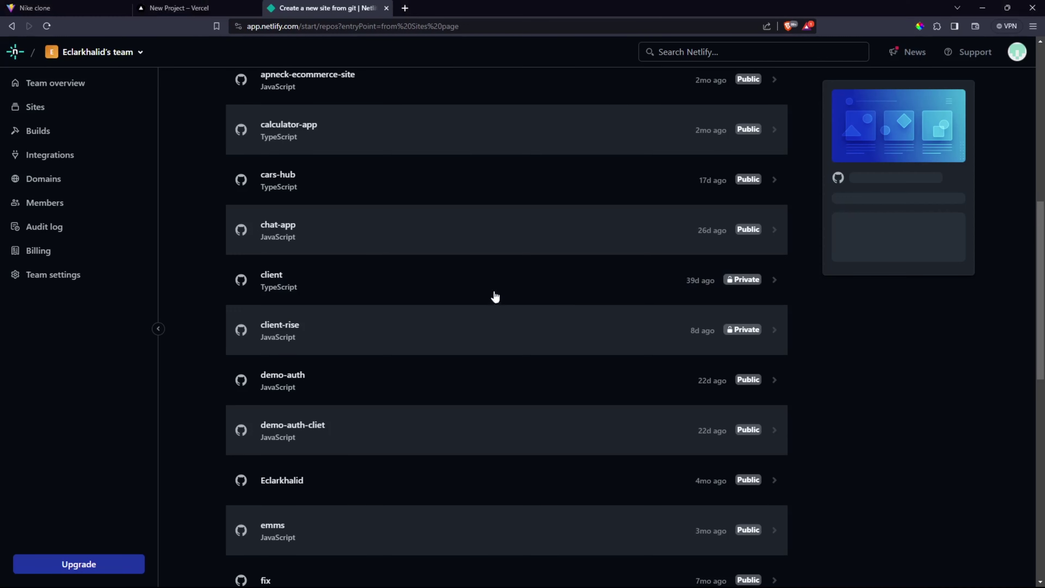
scroll(409, 366, down, 10)
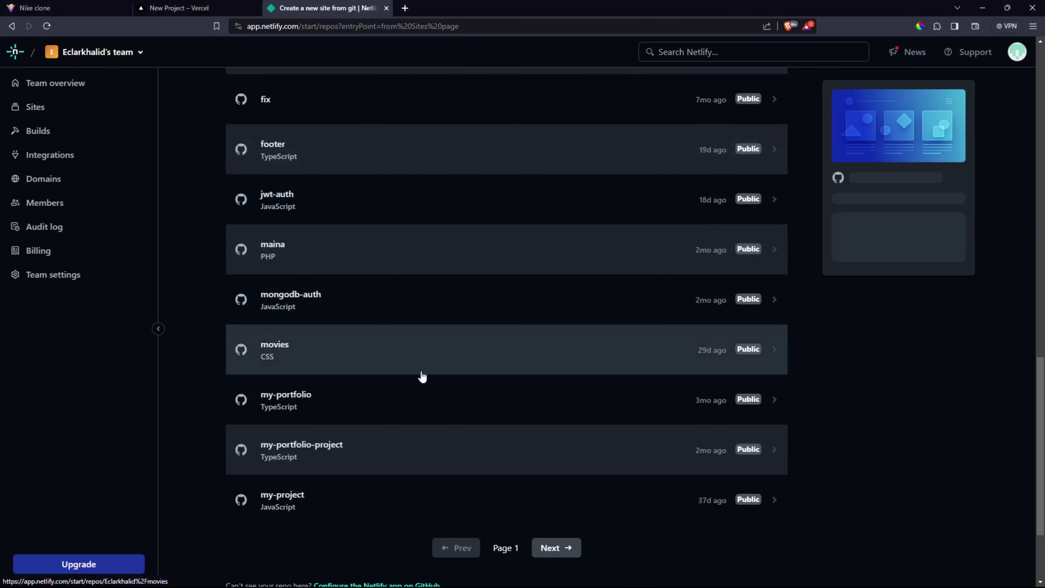
scroll(390, 359, up, 10)
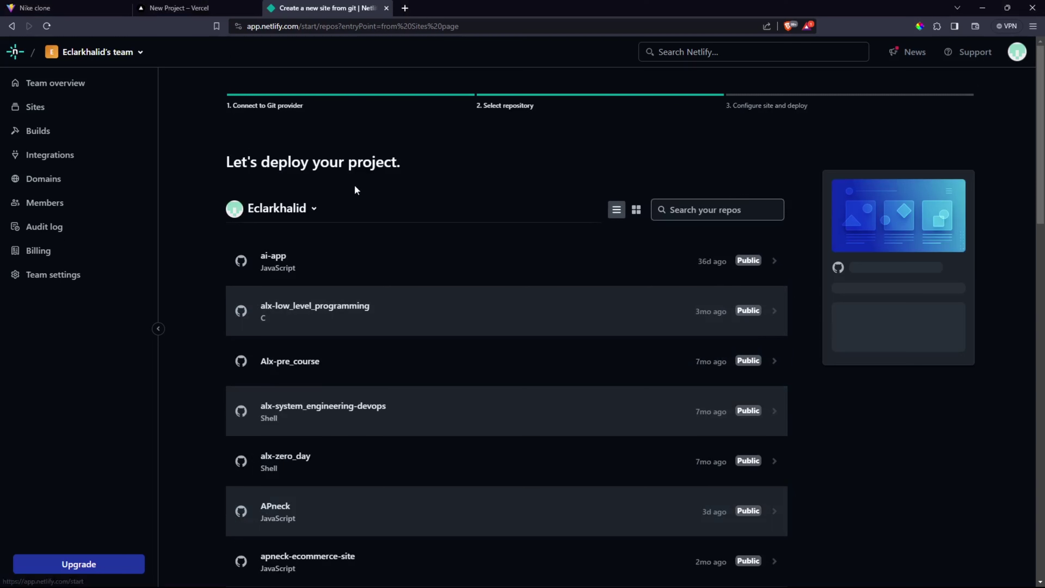
click(724, 210)
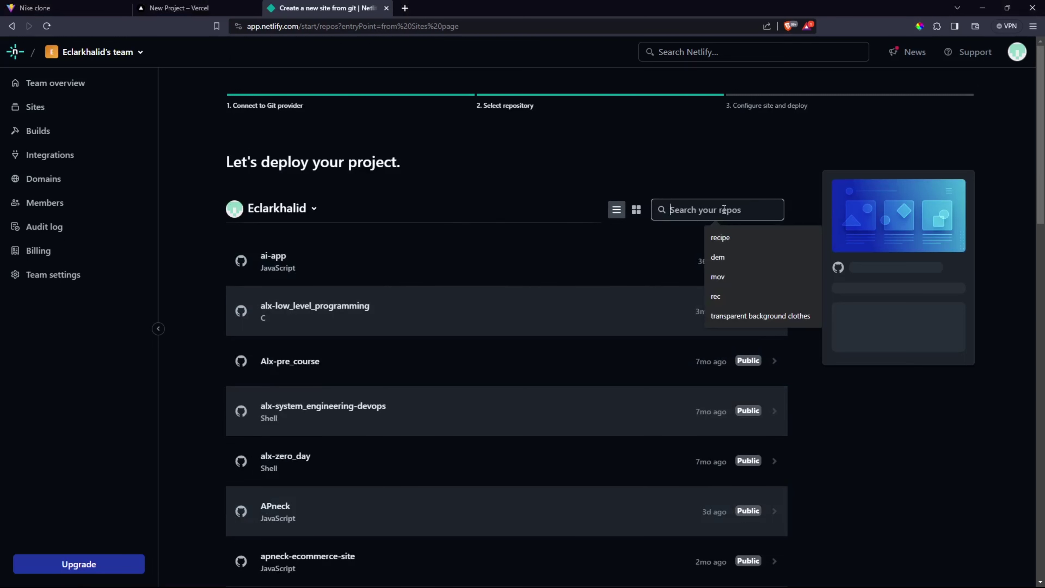
text(nike-clone-full)
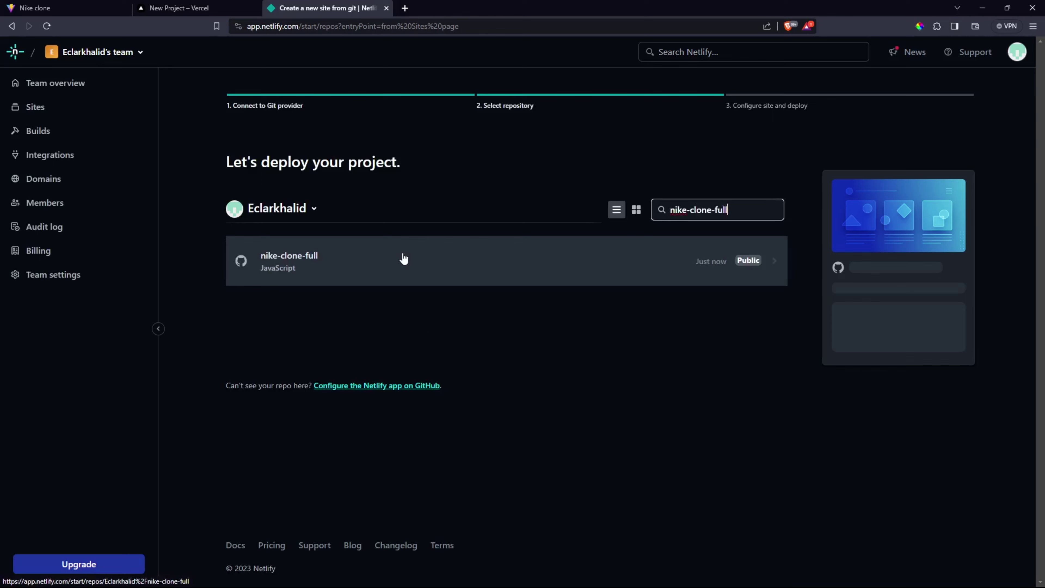
click(407, 262)
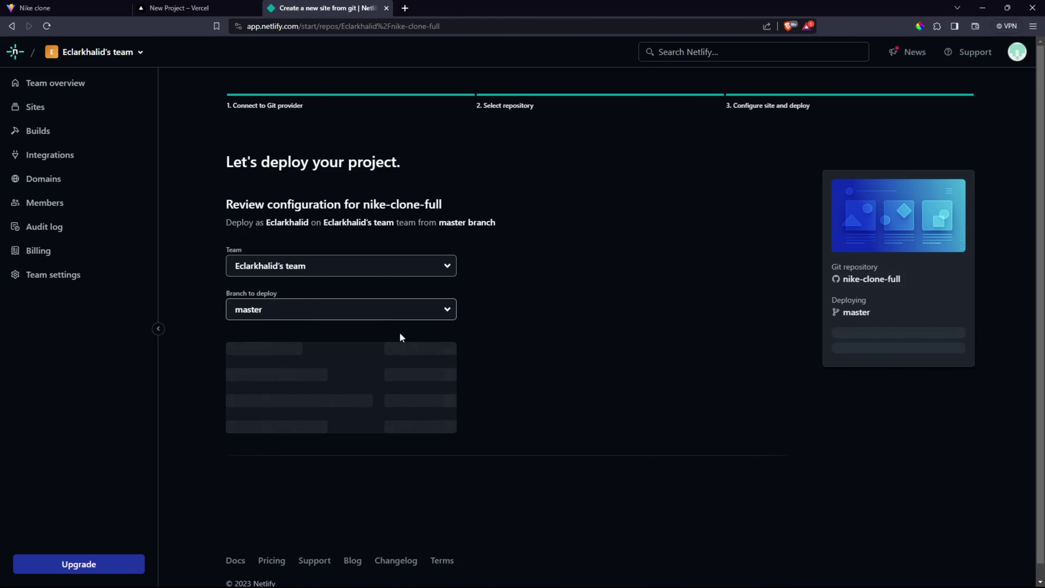
Review the build settings against the project files and deploy nike-clone-full from master with npm run build, publishing dist.
scroll(452, 276, down, 5)
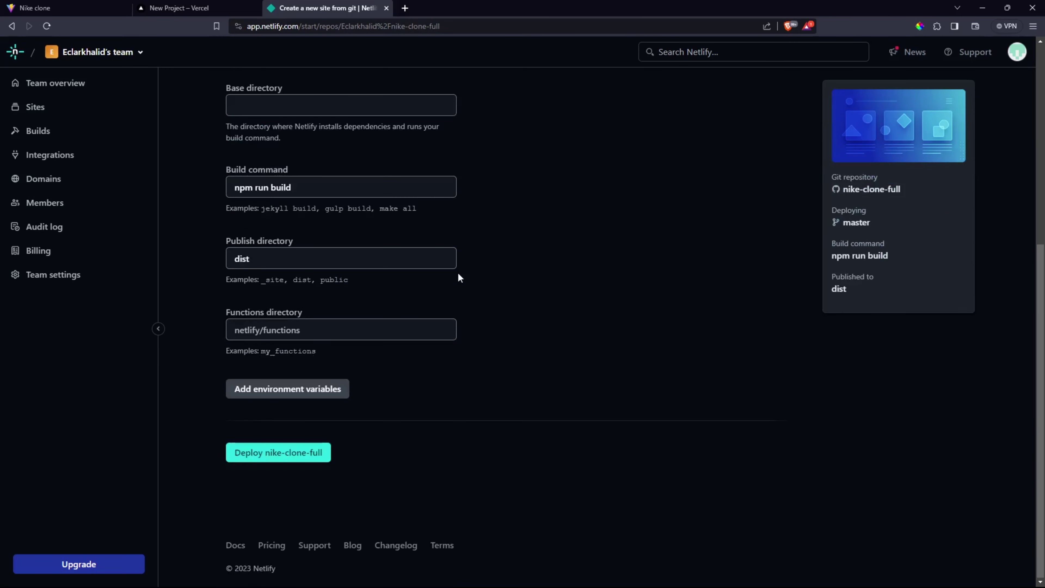
scroll(464, 275, up, 5)
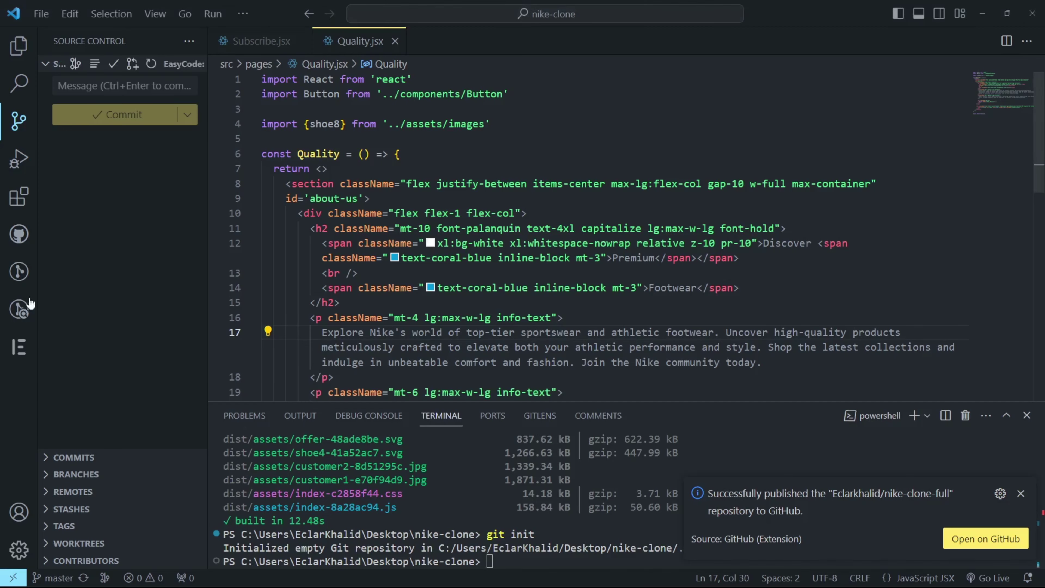
click(18, 45)
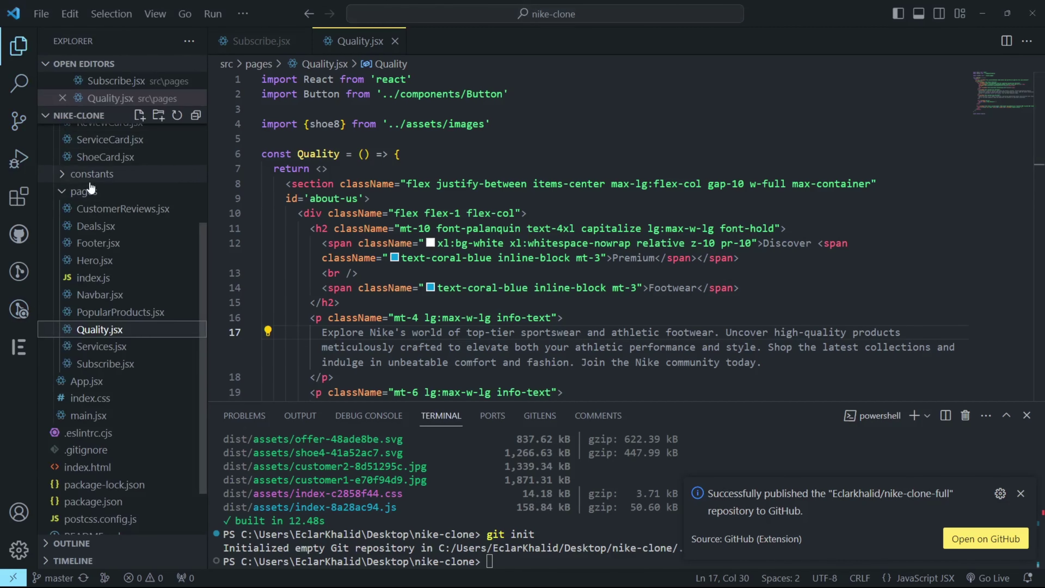
scroll(88, 190, up, 2)
key(alt+Tab)
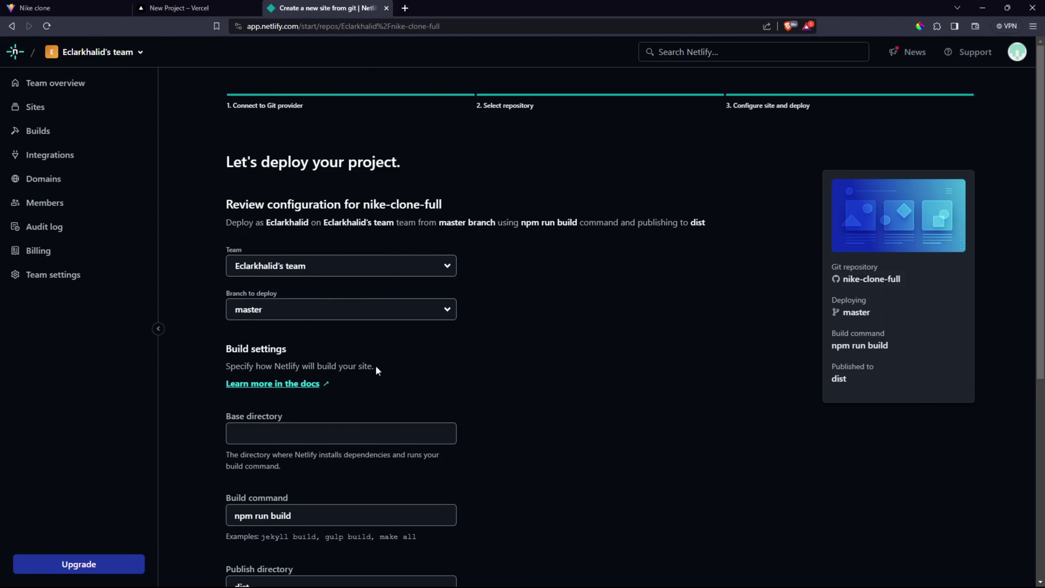
scroll(424, 382, down, 8)
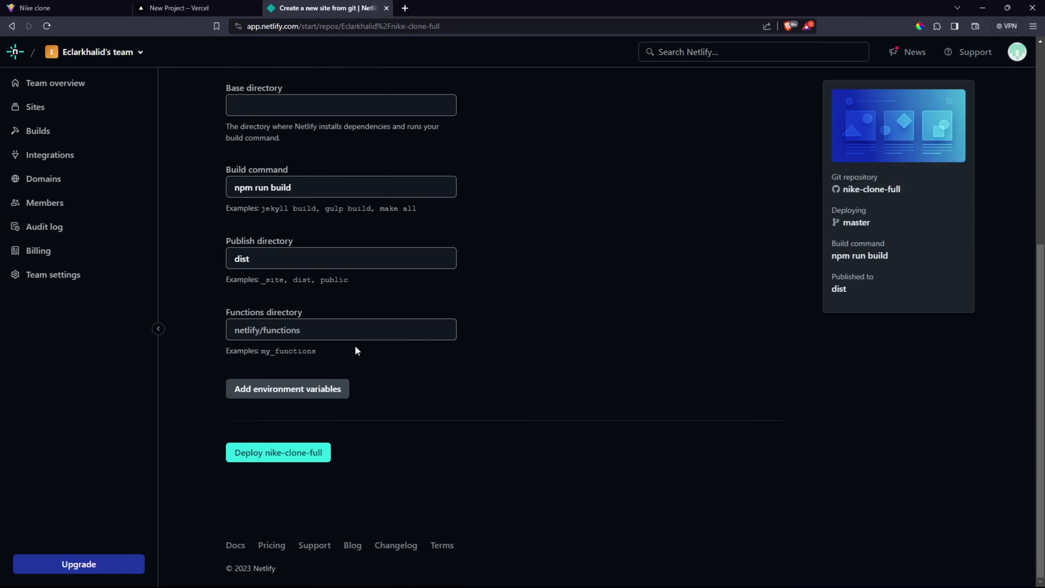
click(301, 455)
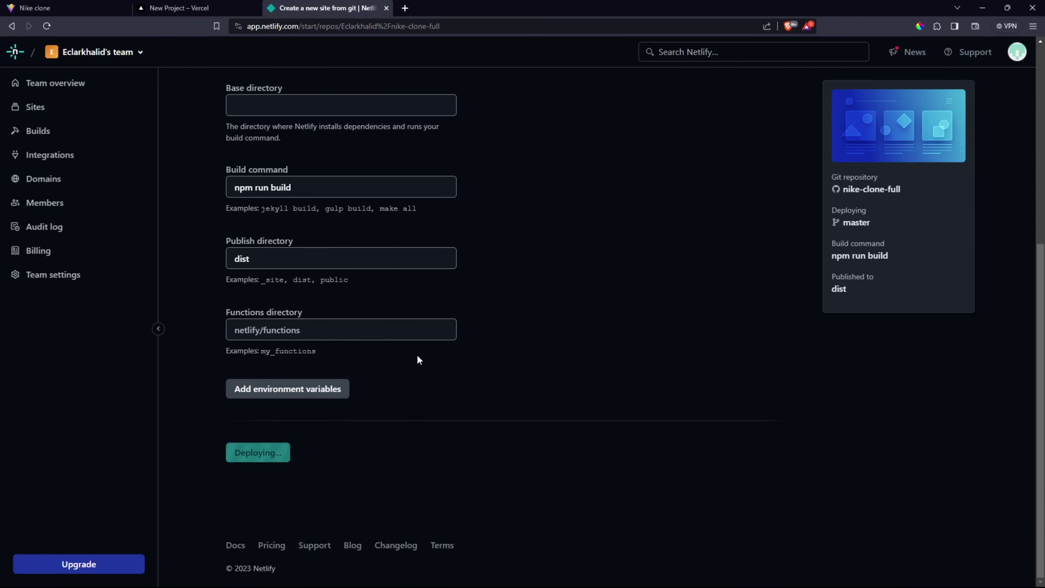
Open the master branch's production deploy from the new site's overview.
scroll(417, 354, up, 8)
scroll(416, 355, down, 8)
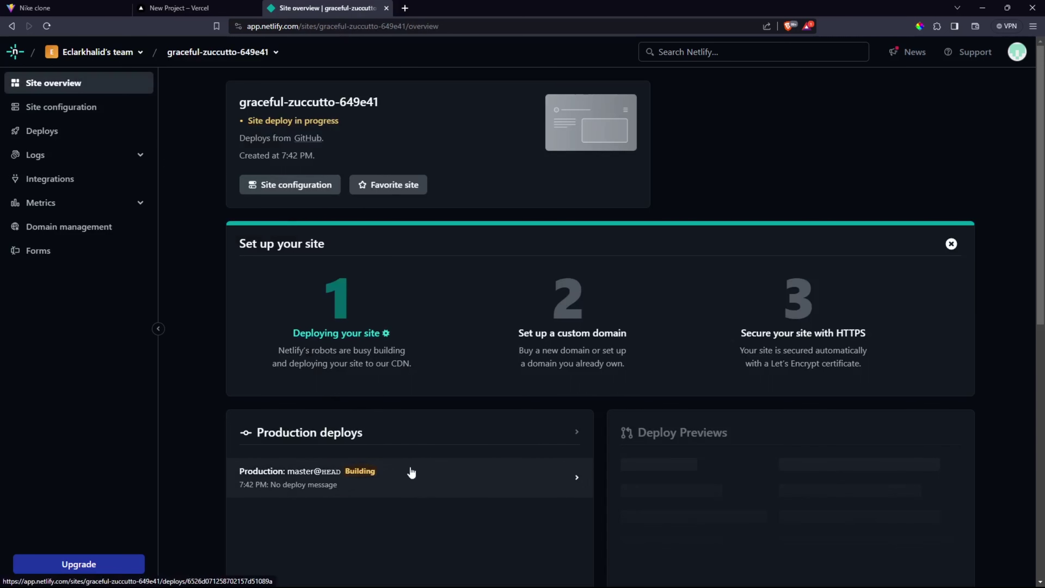
click(473, 485)
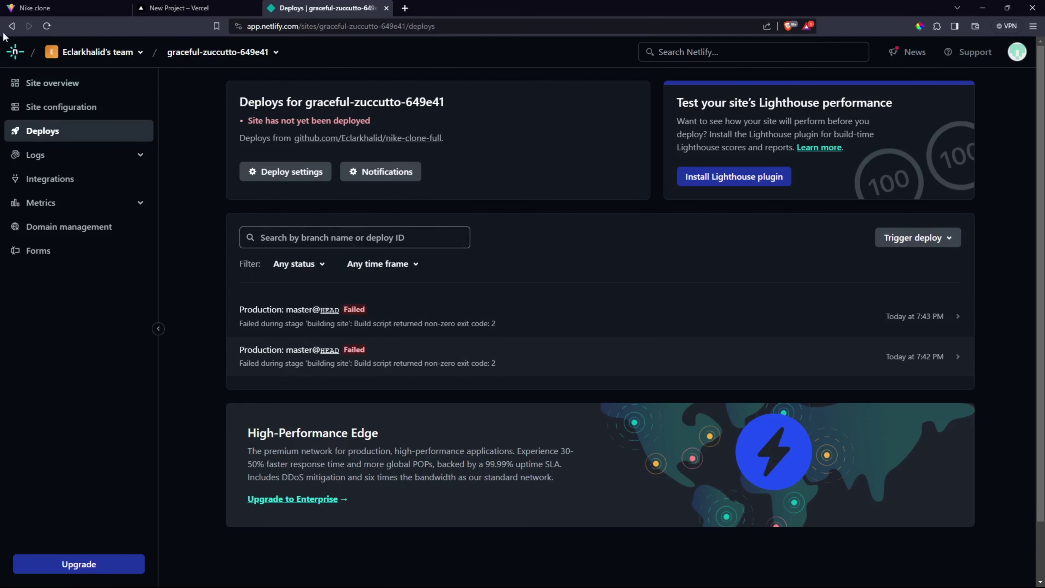
Go back from the failed deploy to the new-site import and choose GitHub as the Git provider.
click(10, 28)
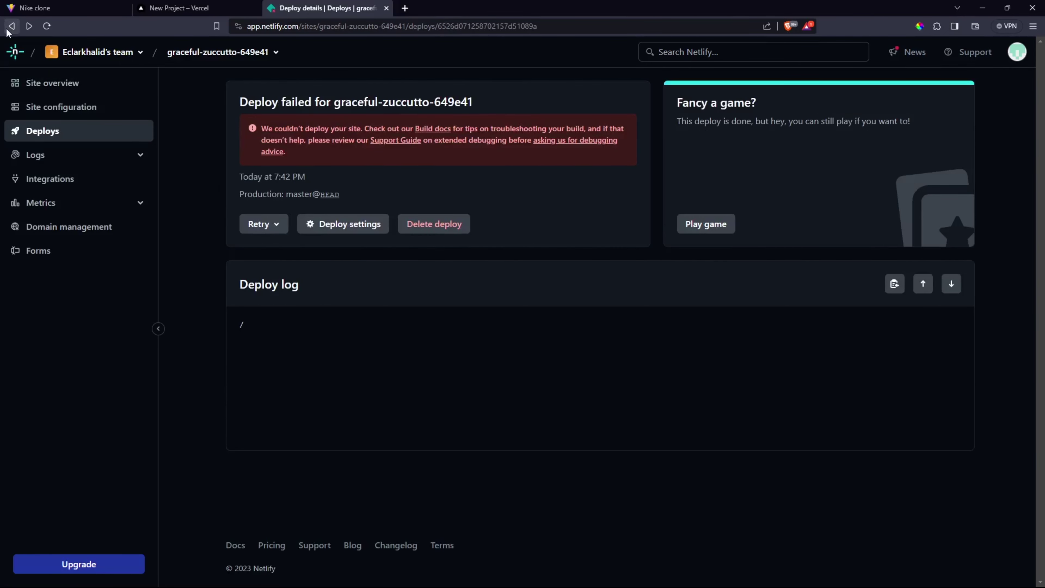
click(11, 27)
click(10, 27)
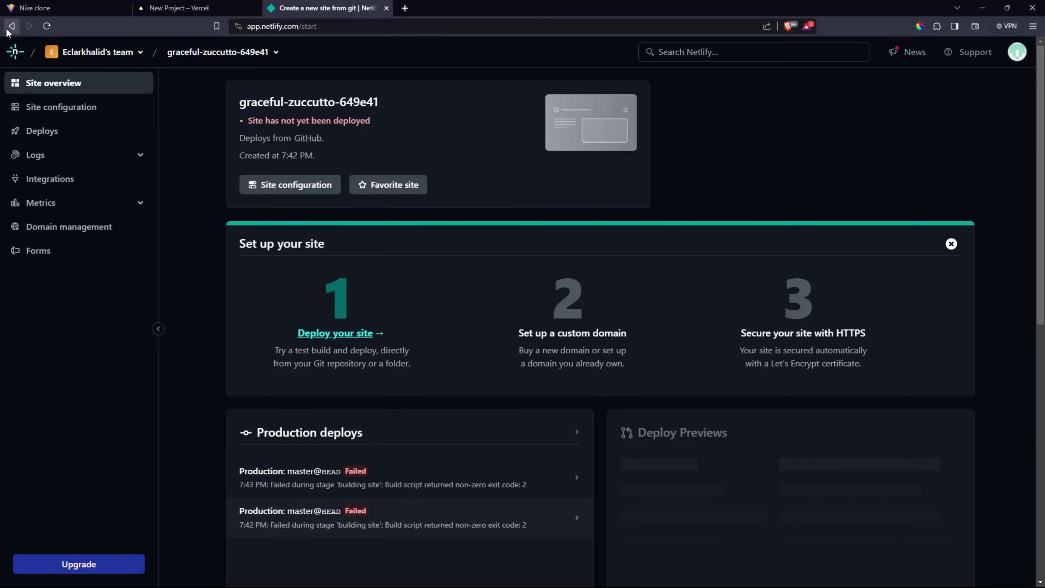
click(304, 206)
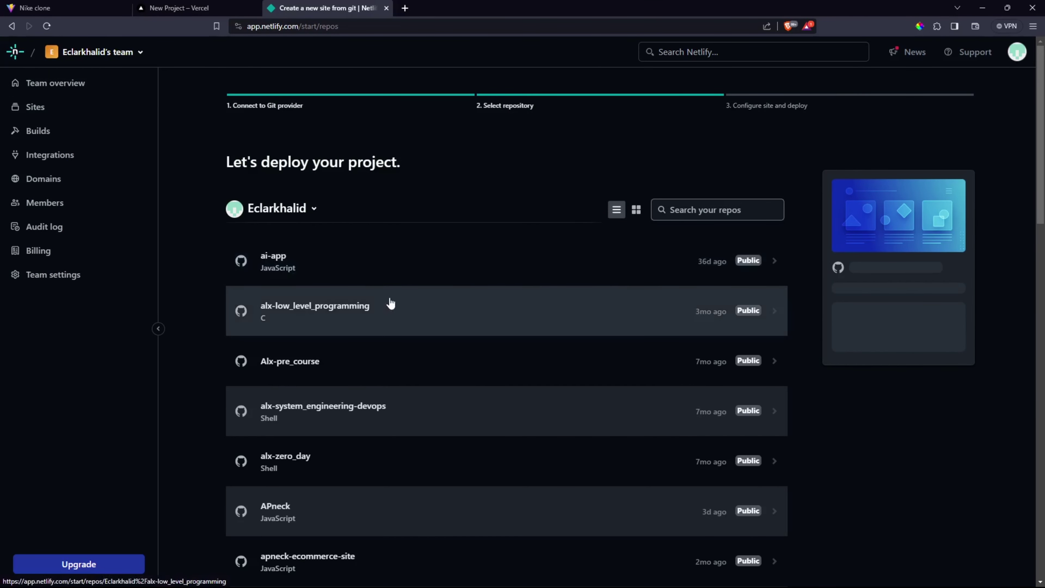
Select the nike-clone repository from the second page of repositories and deploy its main branch with npm run build, publishing dist.
scroll(391, 305, down, 10)
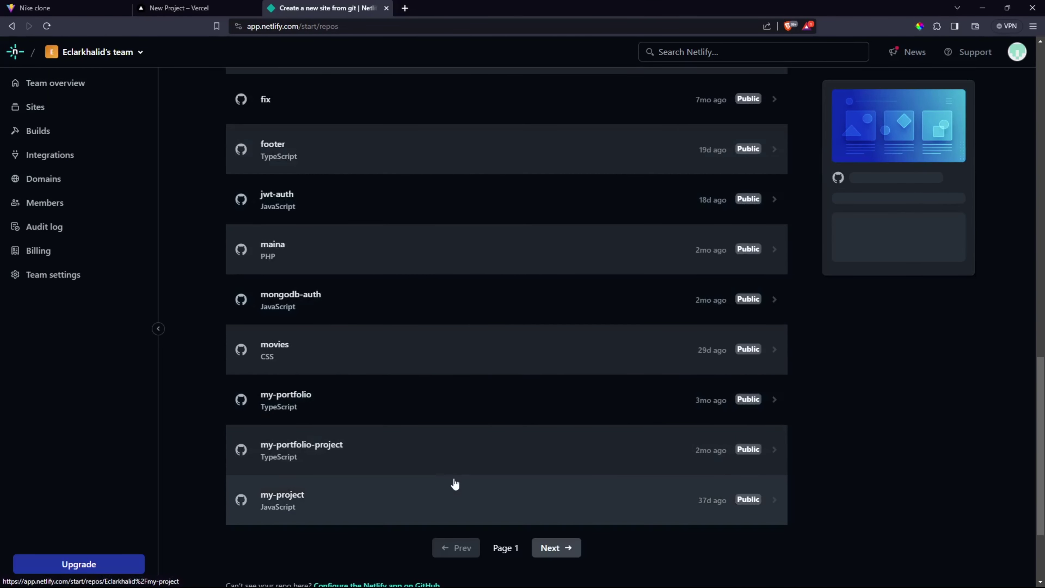
click(558, 552)
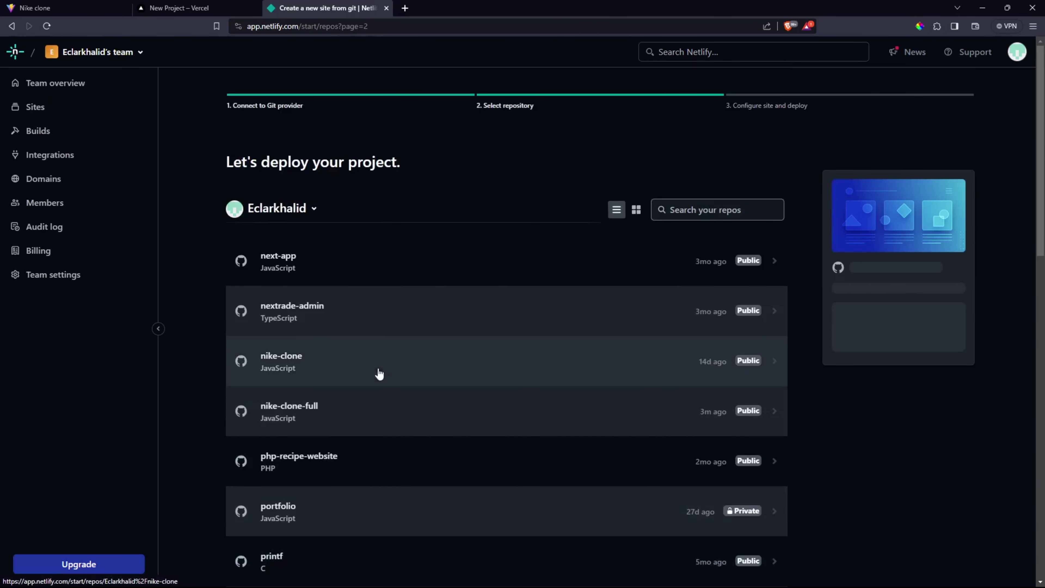
click(443, 378)
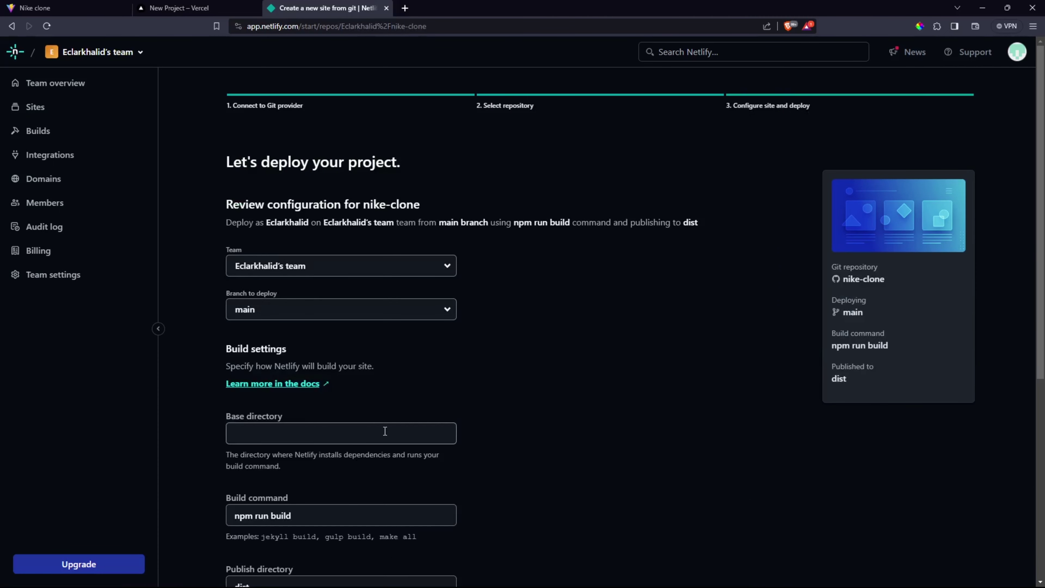
scroll(385, 430, down, 5)
click(272, 453)
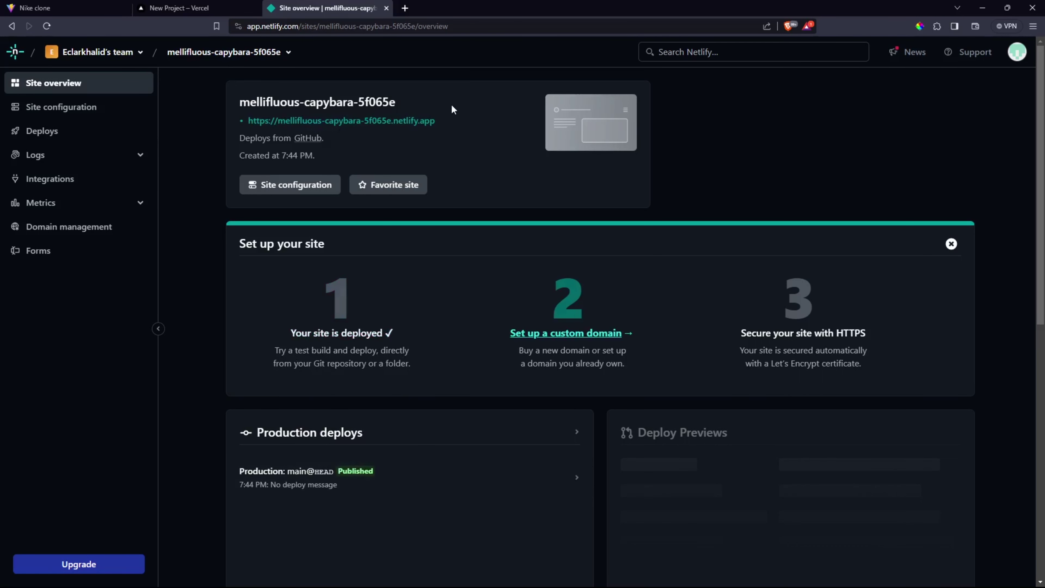
Check the project in VS Code, then open the published nike-clone site from its Netlify overview and look through the page.
key(alt+Tab)
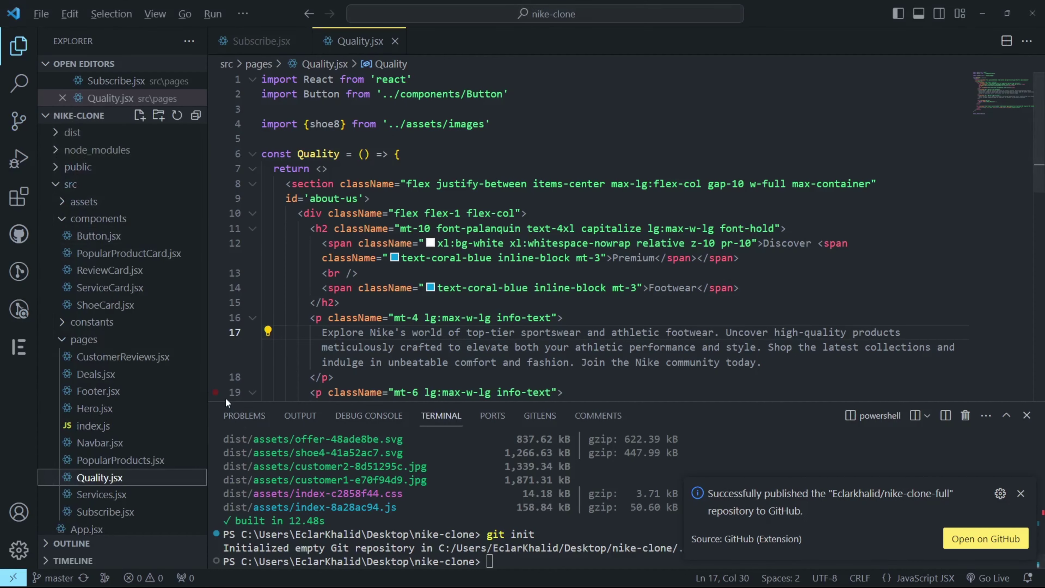
key(alt+Tab)
key(alt+Tab)
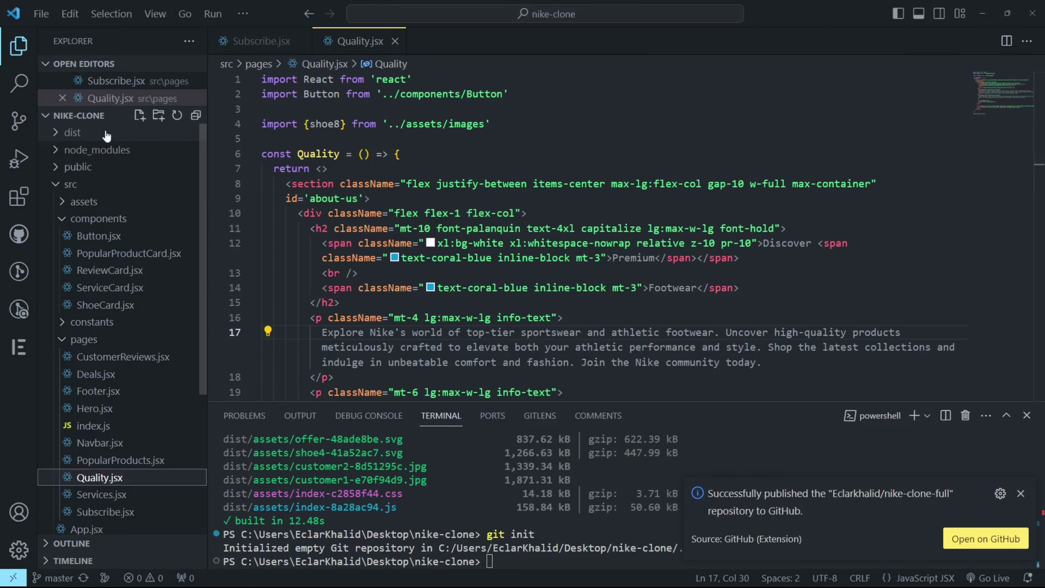
key(alt+Tab)
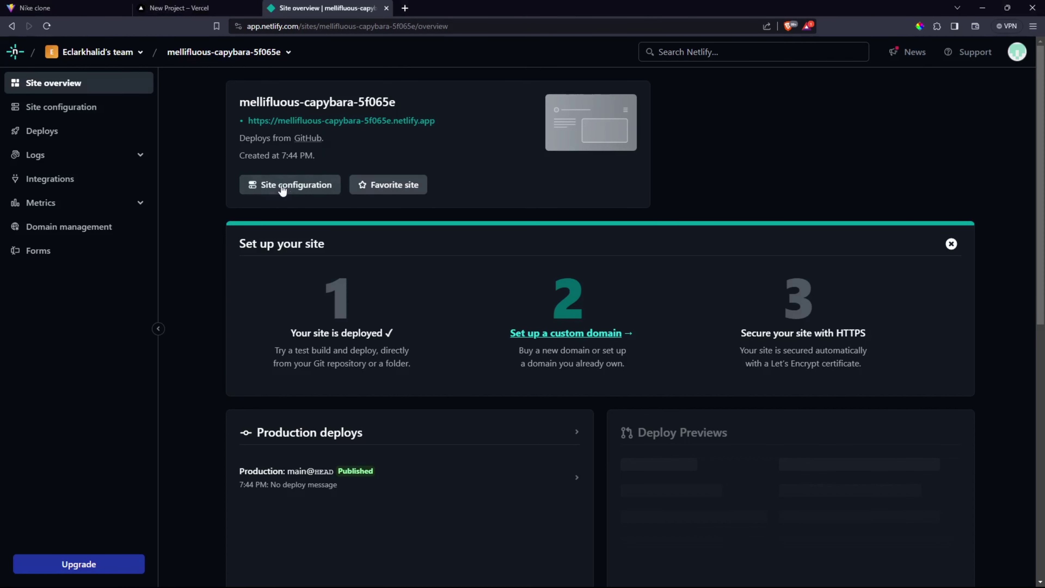
click(304, 121)
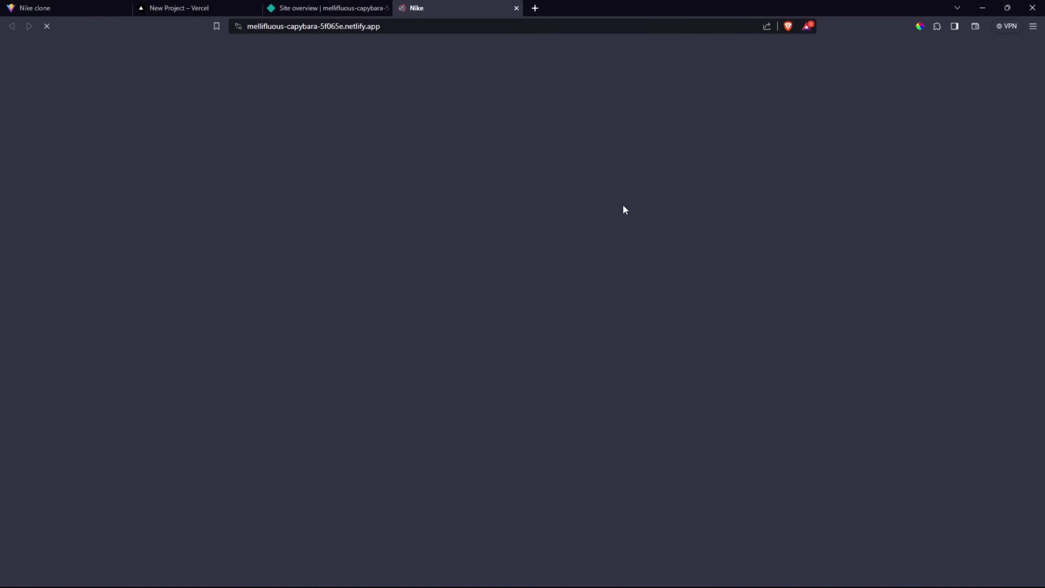
scroll(542, 233, down, 8)
scroll(542, 233, up, 8)
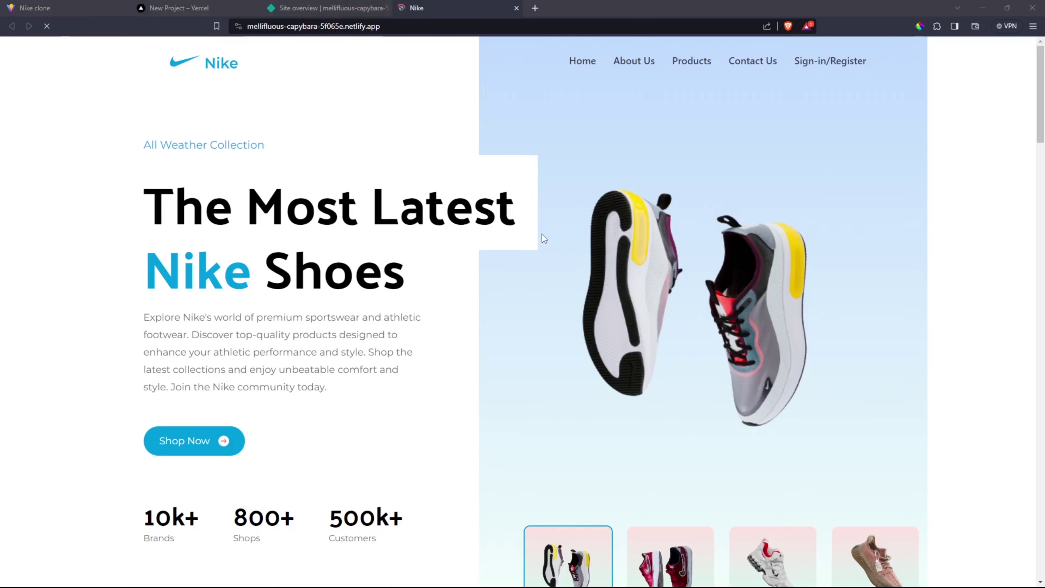
In VS Code, shorten the heading word "Discover" to "Discov" on line 12 of Quality.jsx and open source control at the commit message.
key(alt+Tab)
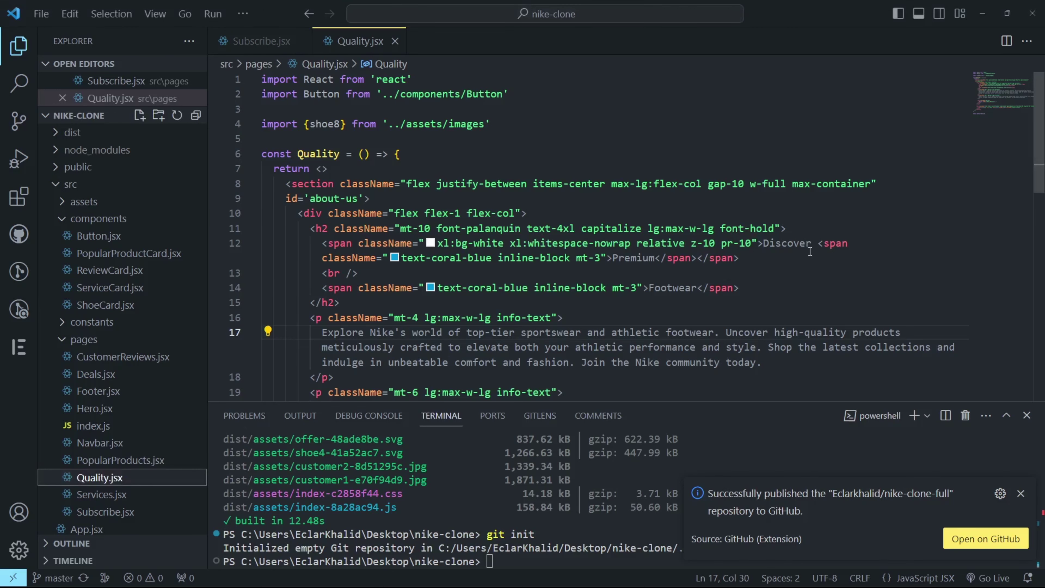
drag(812, 243, 747, 243)
key(alt+Tab)
key(alt+Tab)
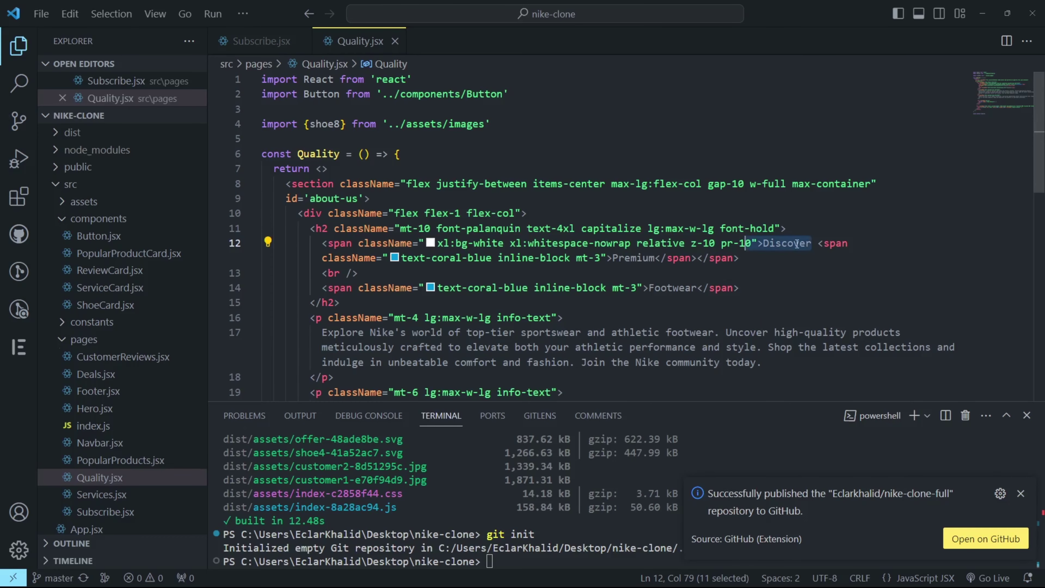
click(812, 242)
key(BackSpace)
key(BackSpace)
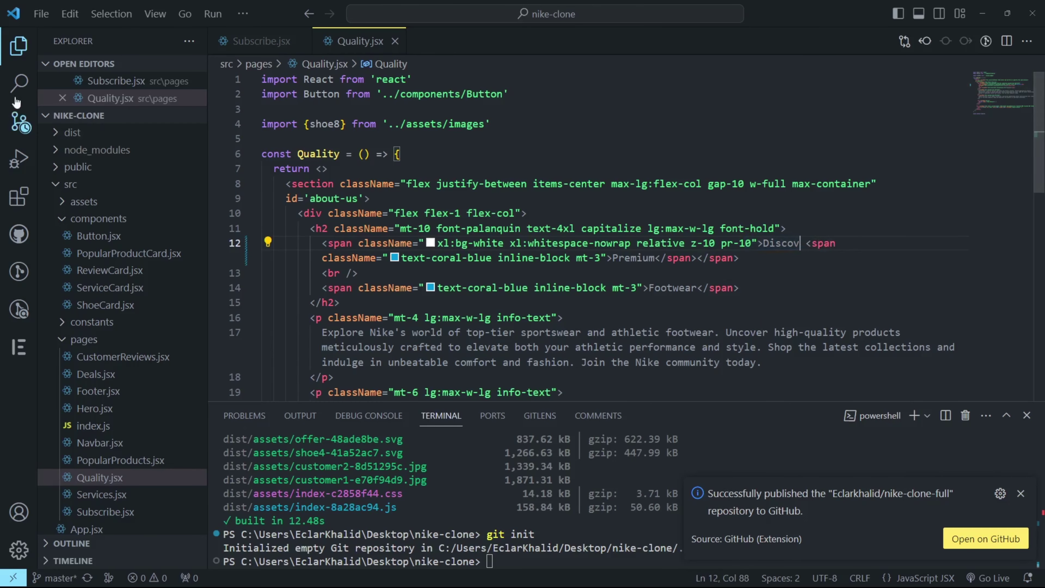
click(19, 119)
click(121, 86)
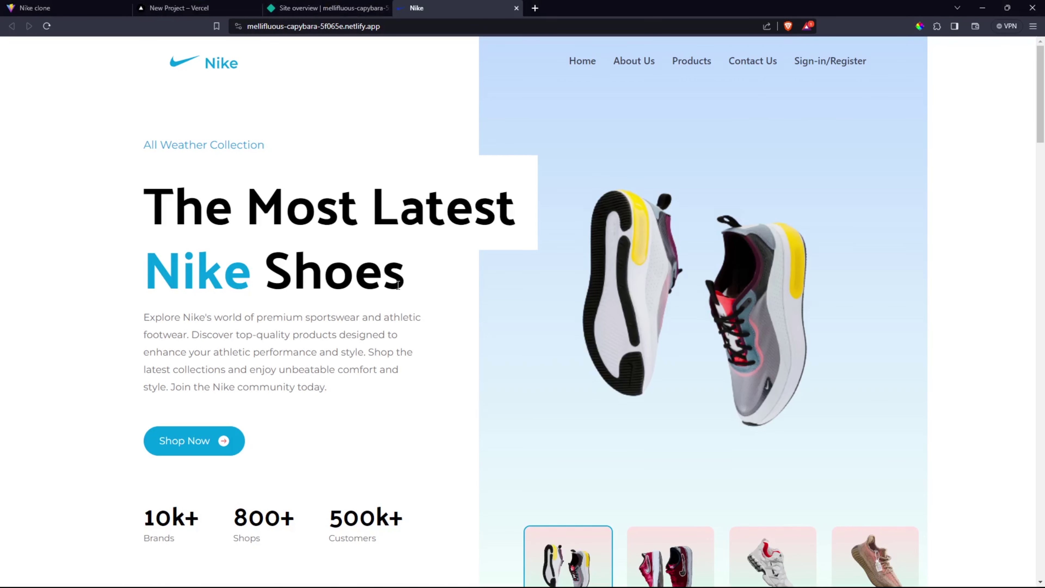
Examine the "Discover Premium Footwear" heading on the live Nike site in the browser.
scroll(418, 285, down, 15)
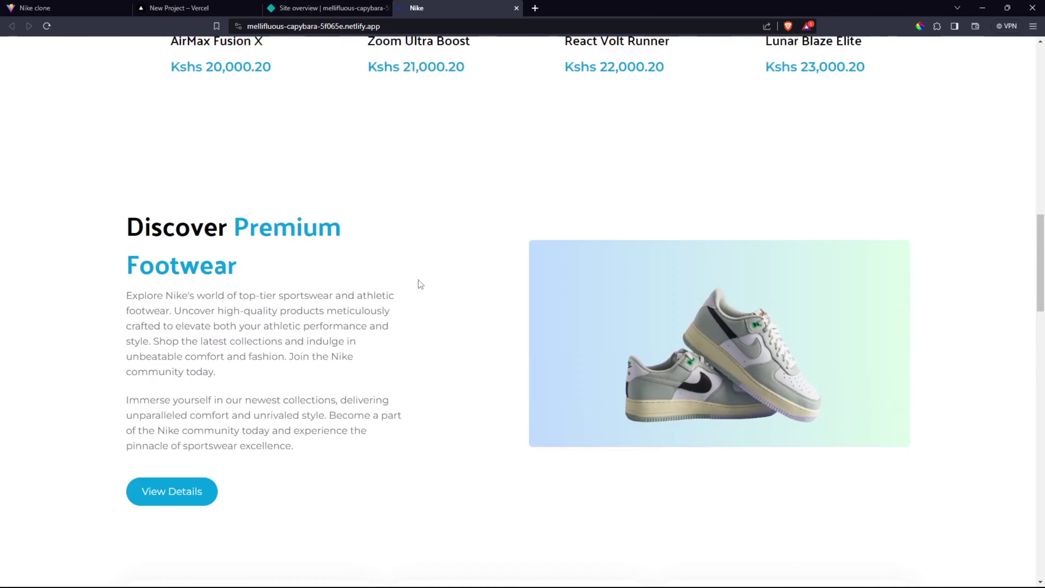
drag(212, 231, 205, 230)
click(468, 146)
scroll(535, 255, up, 15)
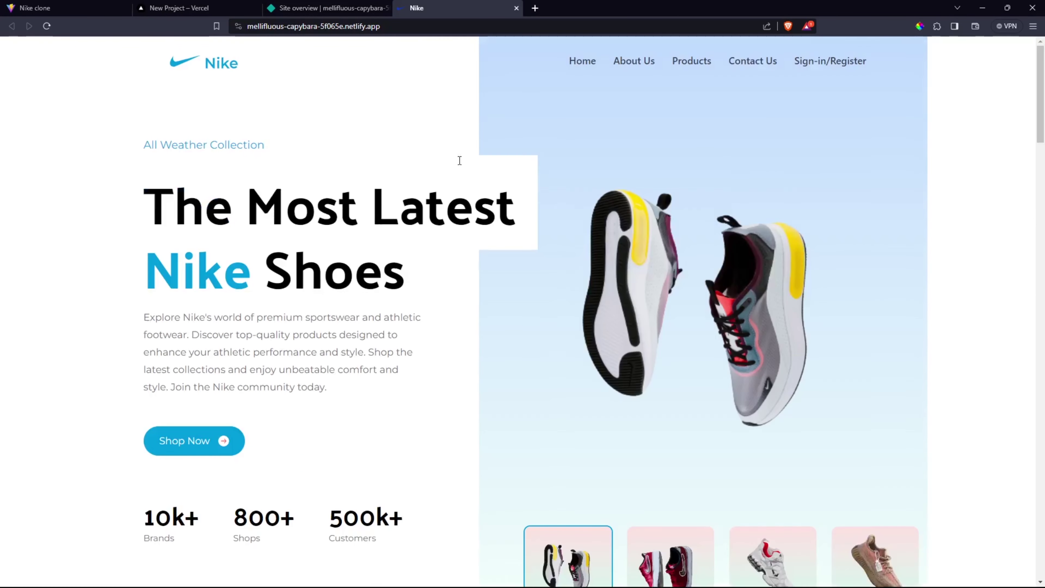
Review the Netlify site's general and continuous deployment configuration, and close the live Nike site's tab.
click(357, 6)
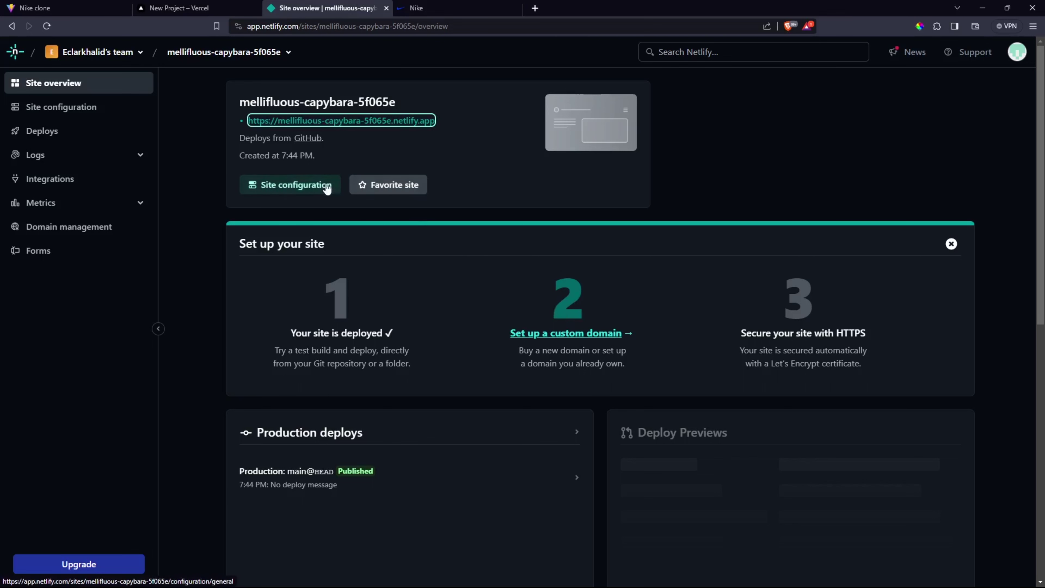
click(301, 191)
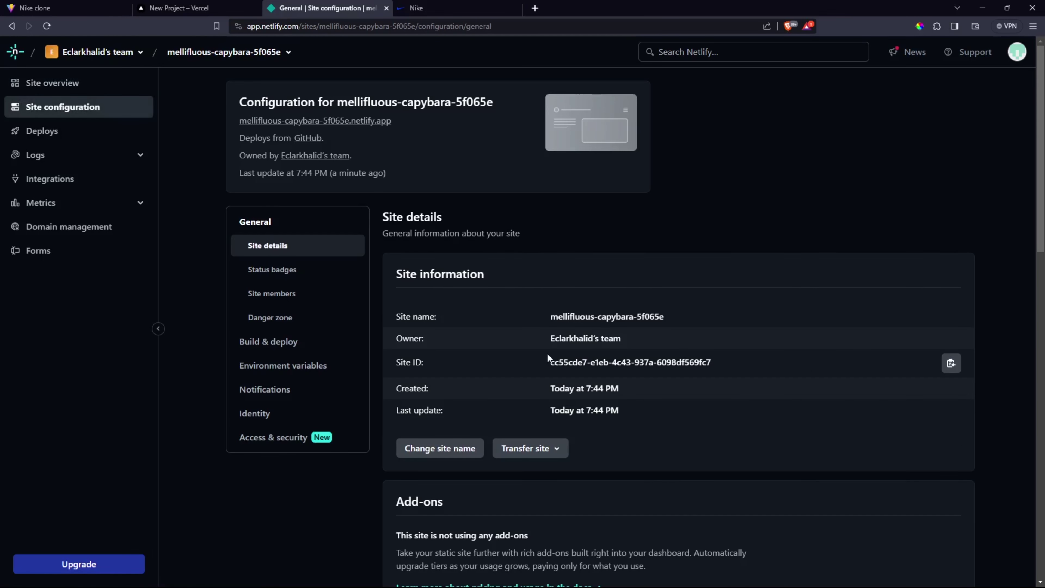
scroll(545, 353, down, 10)
scroll(546, 358, down, 1)
click(315, 213)
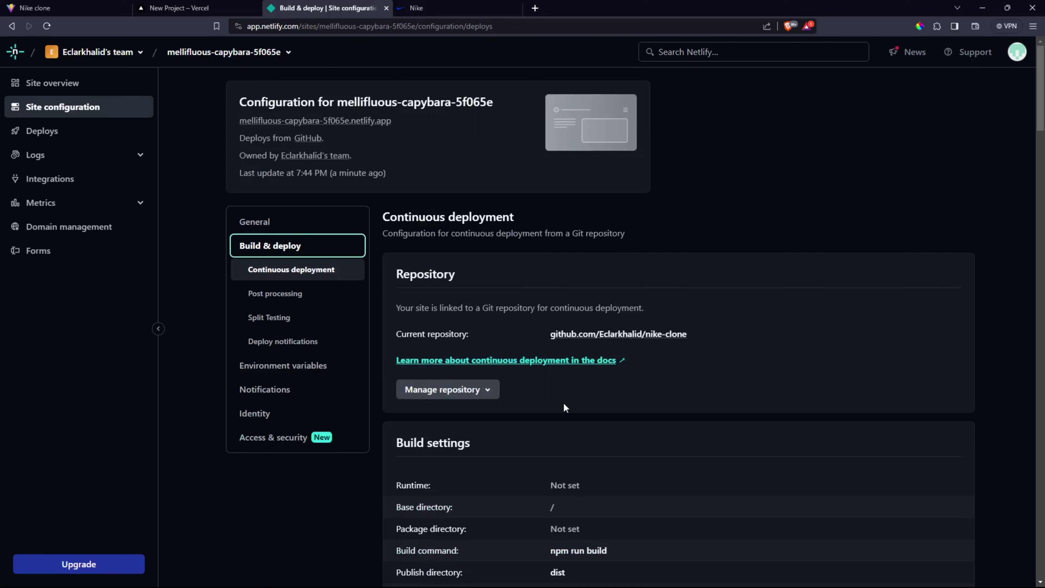
click(507, 9)
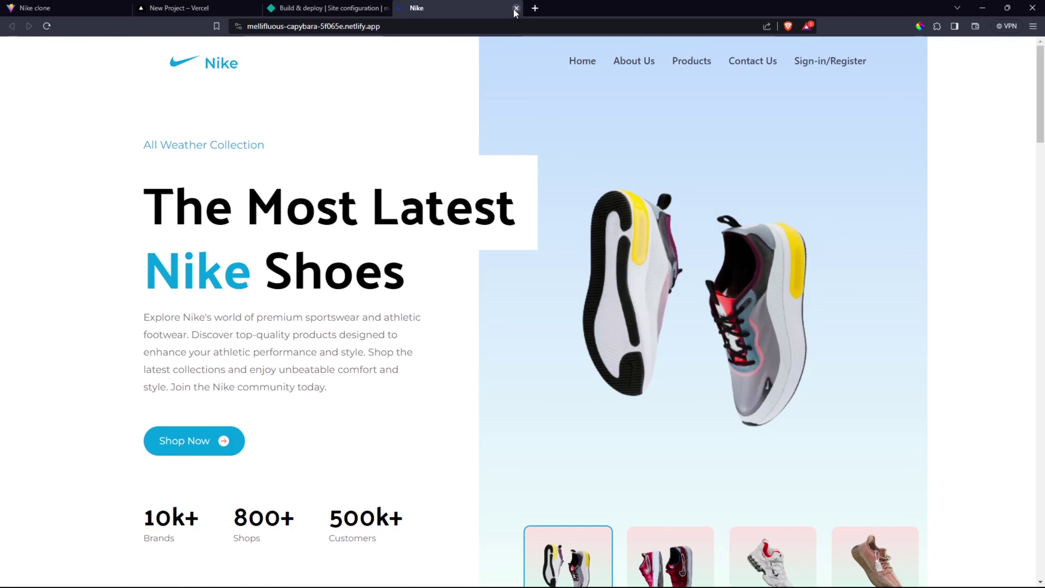
click(515, 8)
Switch to the Vercel dashboard, add a new project and import the nike-clone-full repository.
click(187, 8)
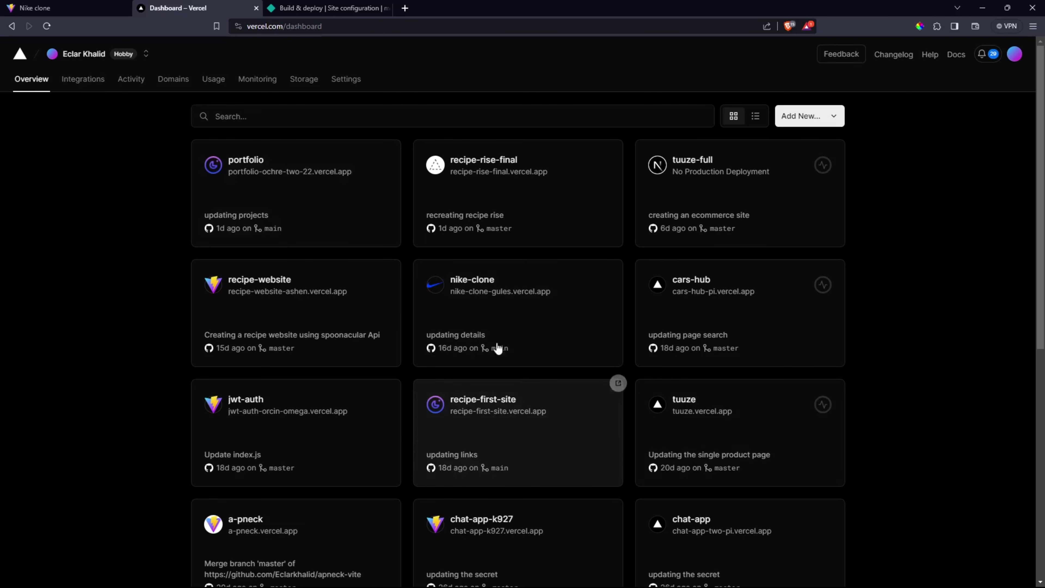
scroll(395, 408, down, 2)
scroll(402, 394, up, 2)
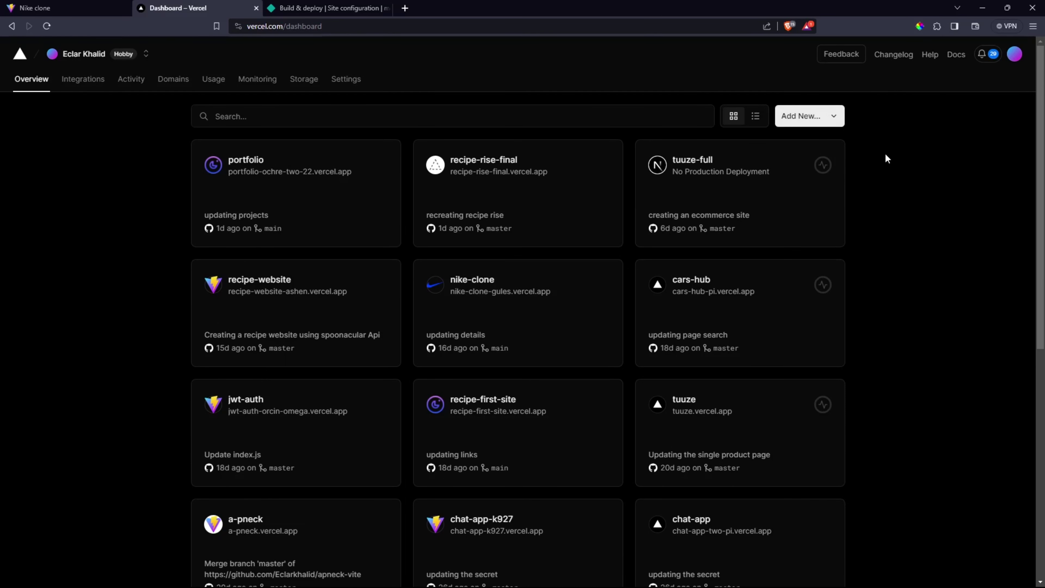
click(818, 124)
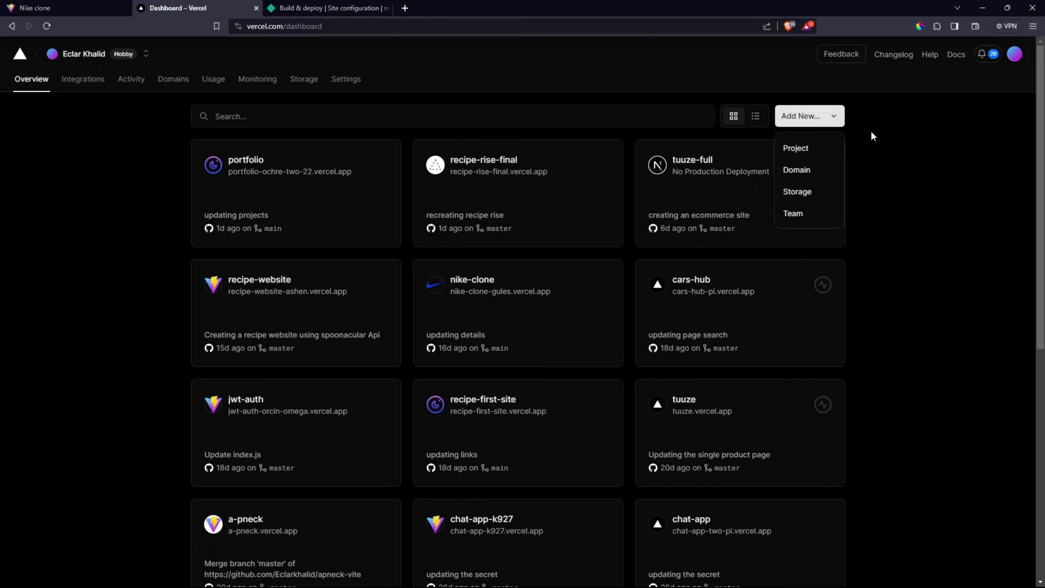
click(796, 148)
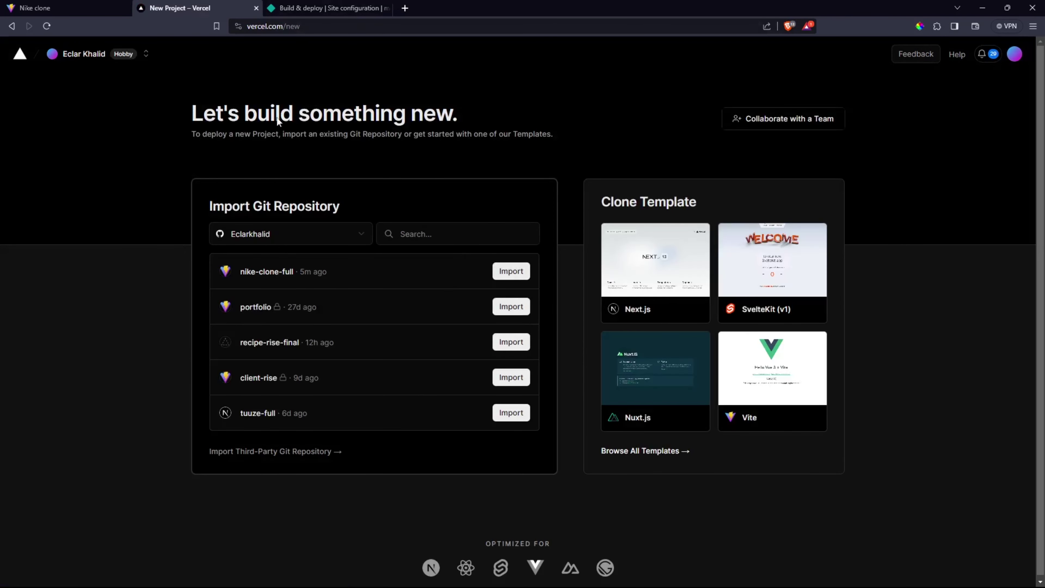
drag(327, 268, 300, 277)
click(511, 271)
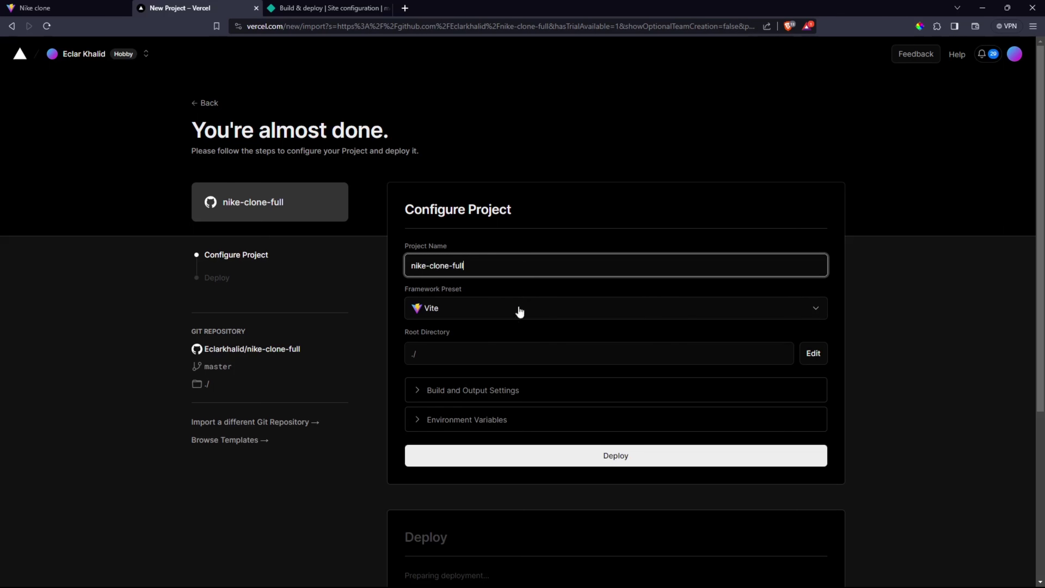
Keep nike-clone-full as the root directory and deploy the project with the Vite preset.
click(814, 355)
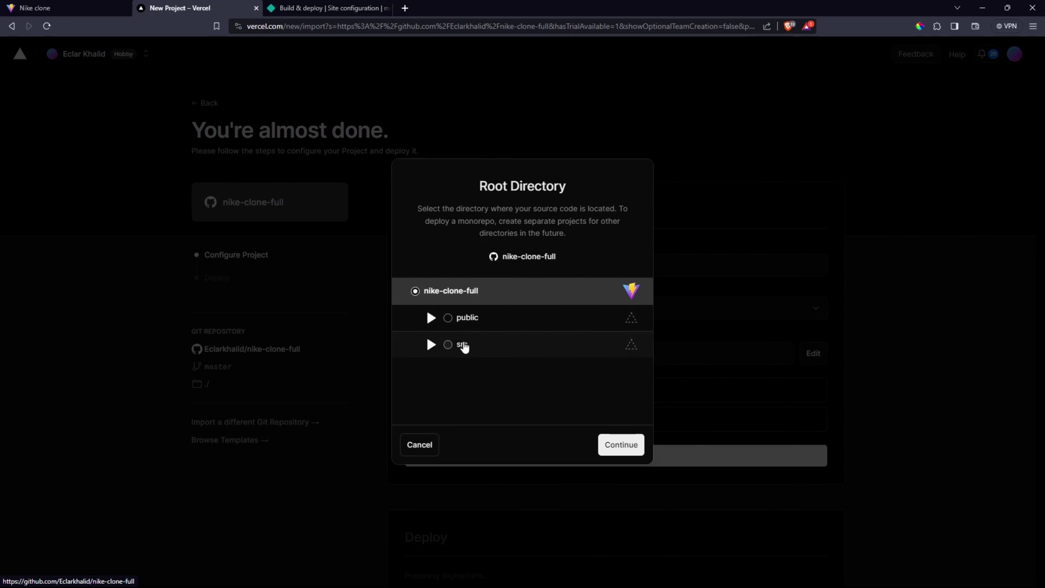
click(626, 448)
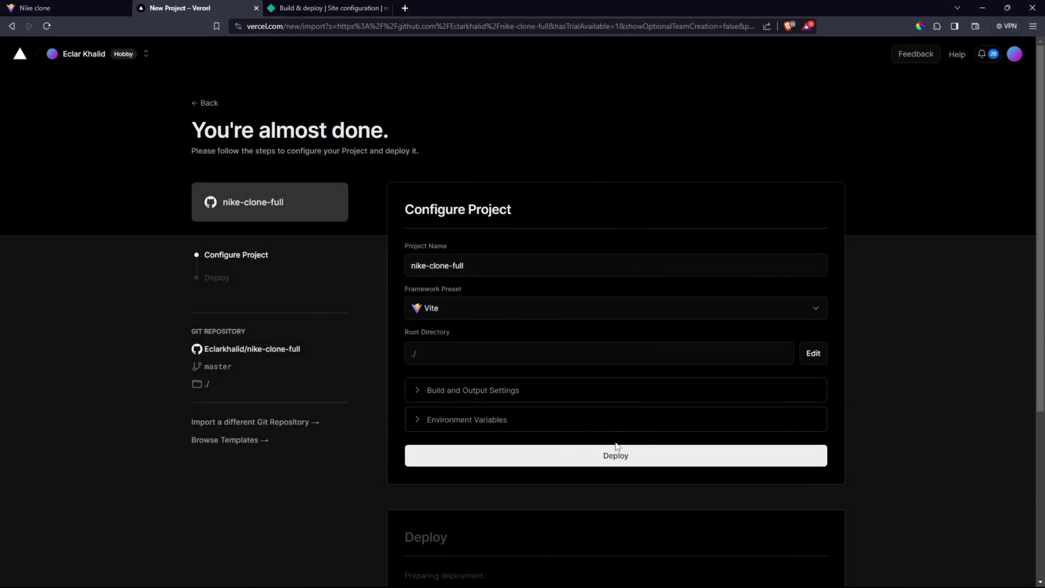
click(621, 454)
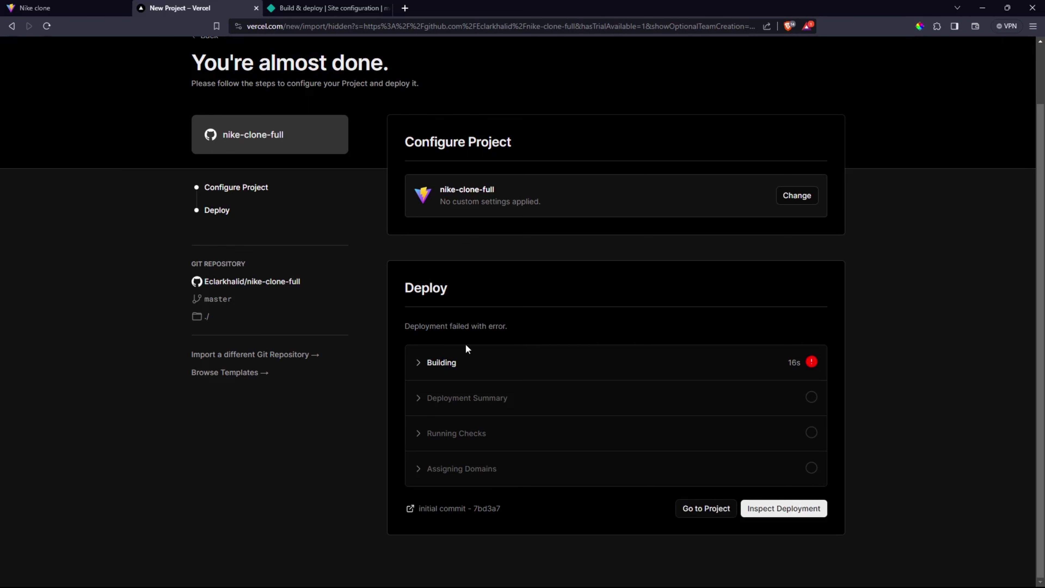
Read through the Building log of the Vercel deployment and check the edited Quality.jsx in VS Code.
click(427, 370)
scroll(603, 437, down, 8)
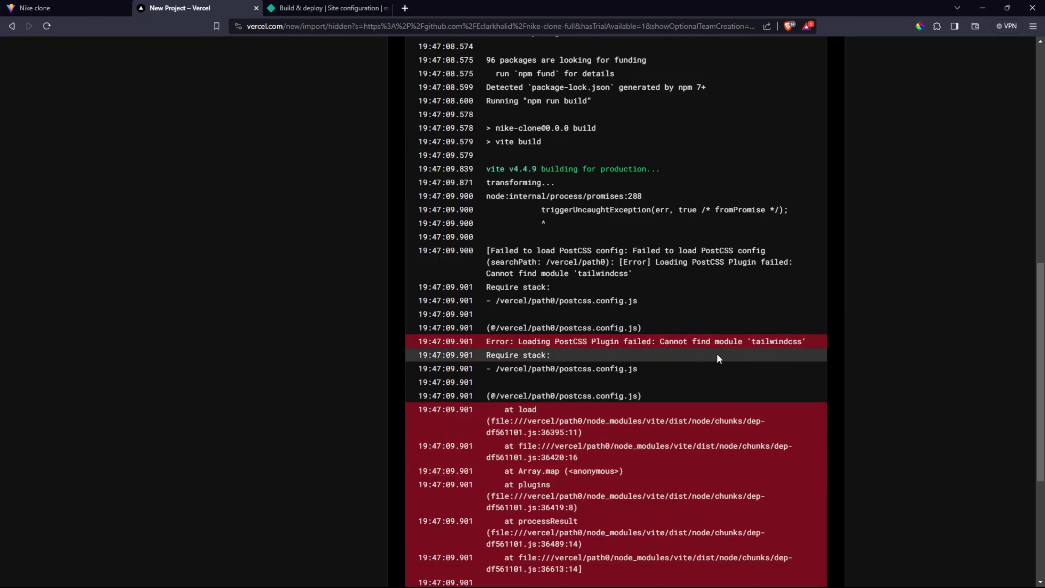
scroll(729, 354, down, 5)
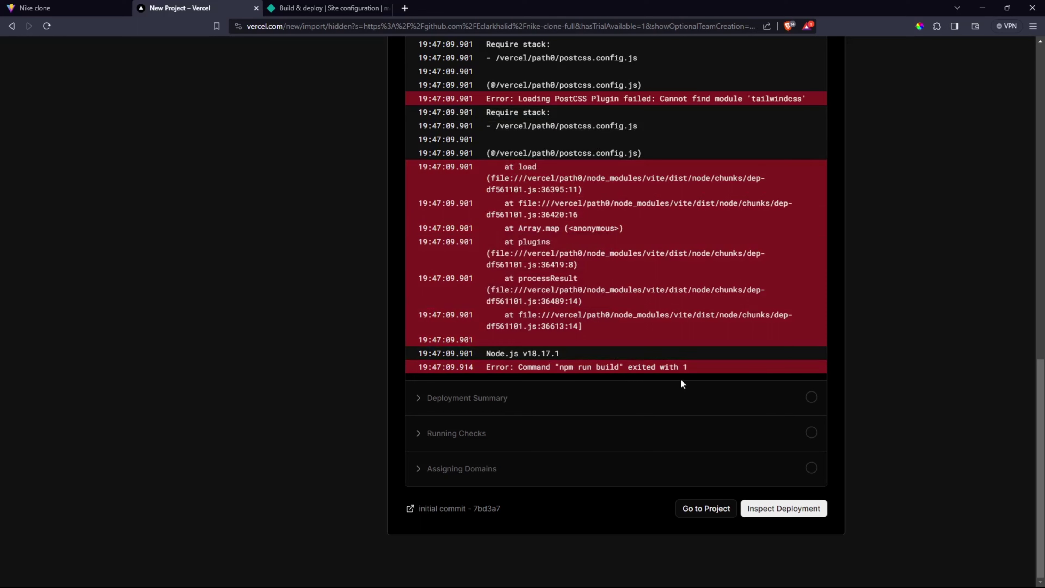
scroll(659, 359, up, 15)
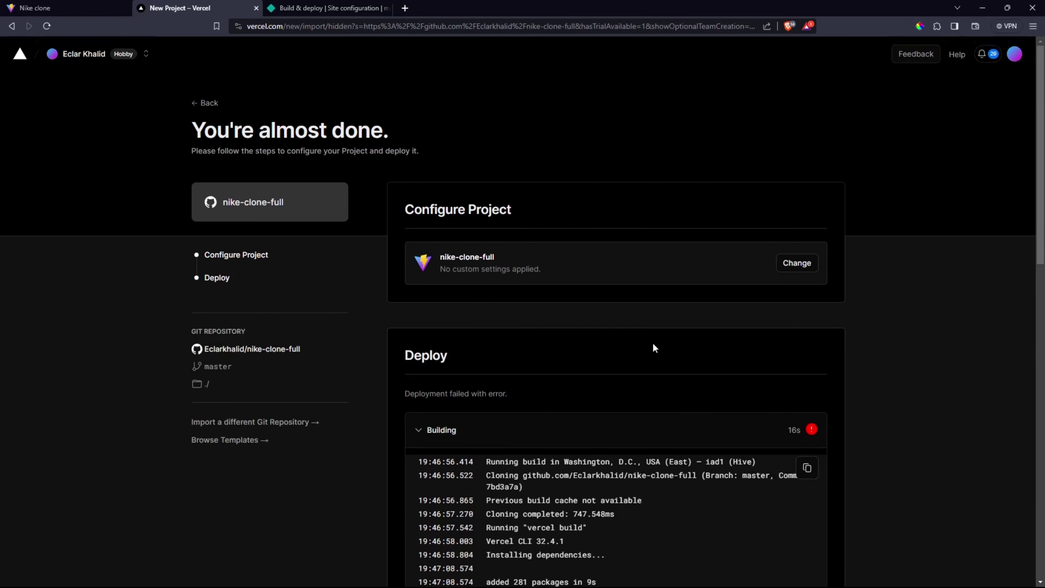
key(alt+Tab)
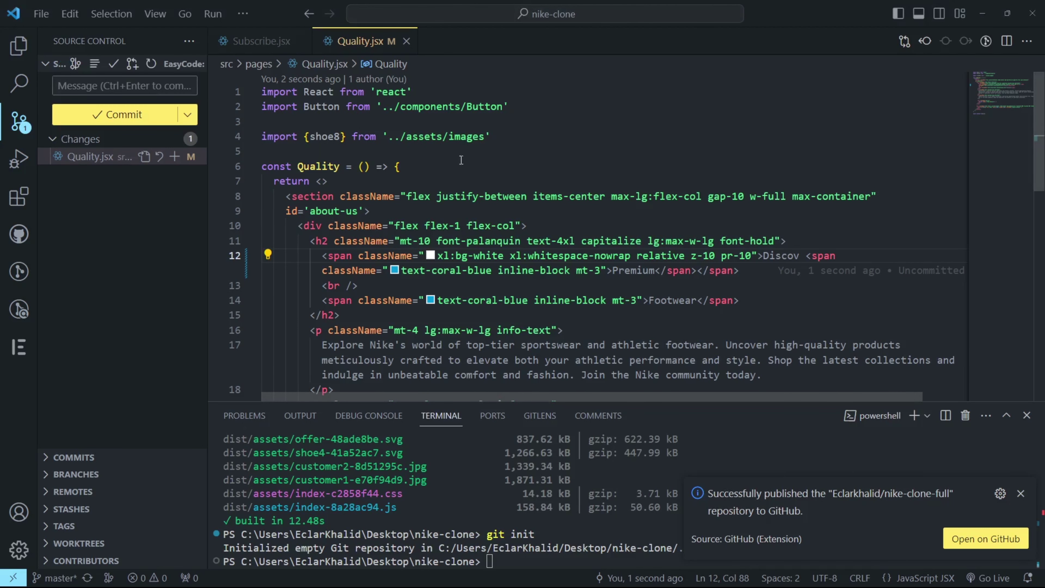
key(alt+Tab)
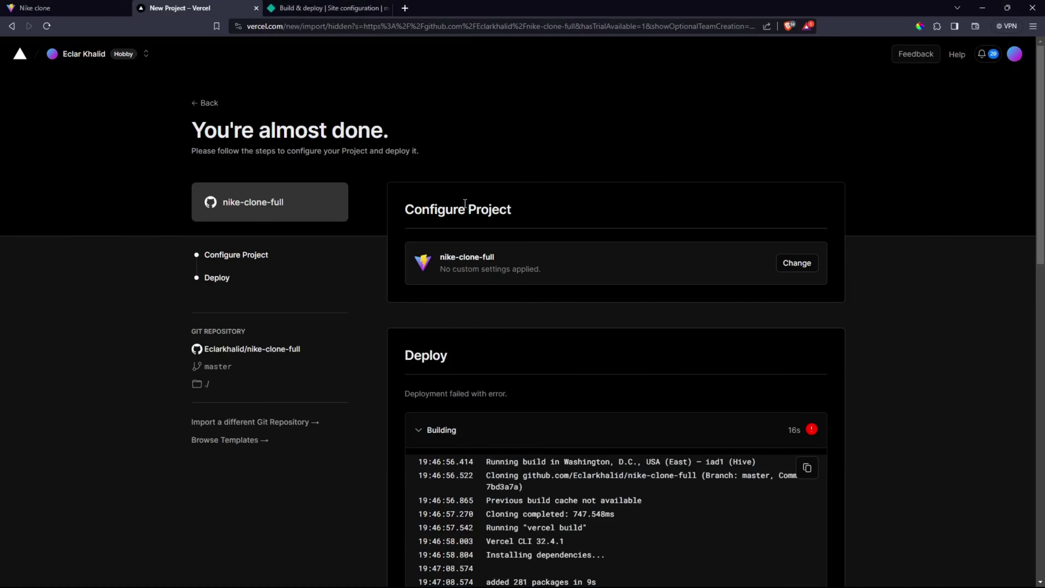
Switch to VS Code to look over the nike-clone project files, and return to the Vercel deployment page.
key(alt+Tab)
click(19, 46)
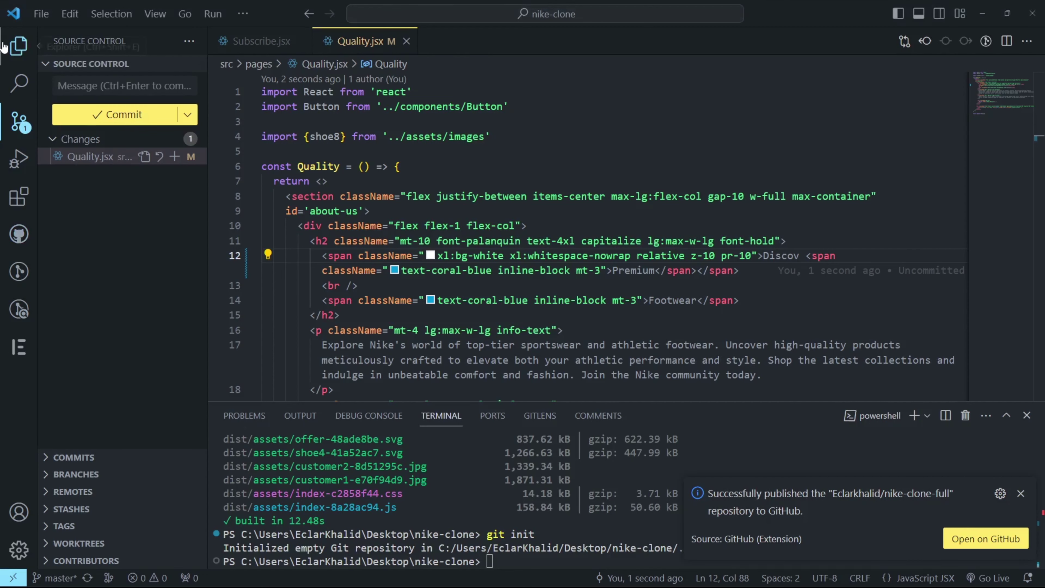
scroll(129, 313, down, 1)
key(alt+Tab)
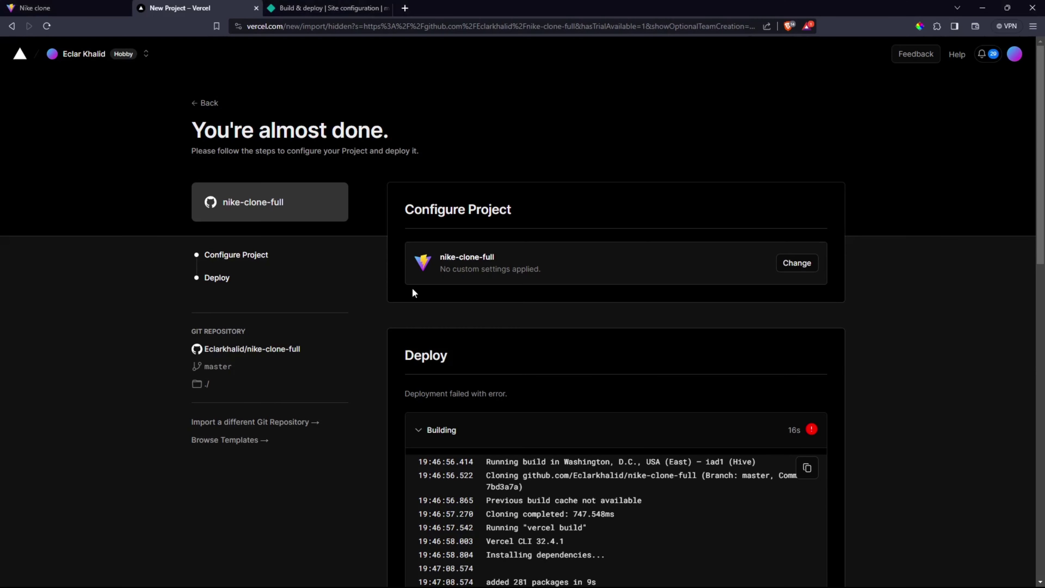
Return to the Vercel dashboard, add a new project and import the recipe-rise-final repository.
click(89, 54)
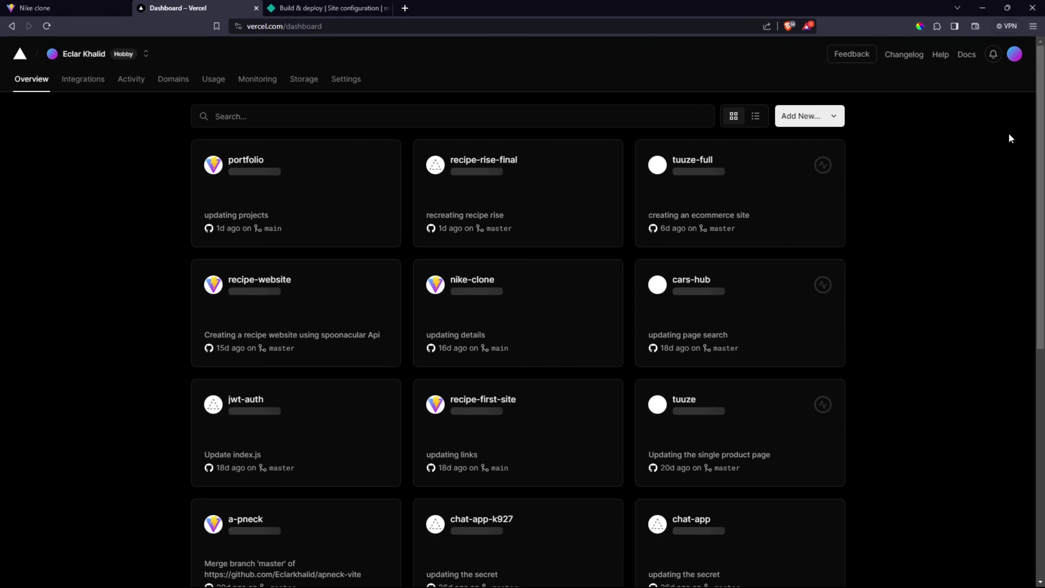
click(832, 116)
click(788, 152)
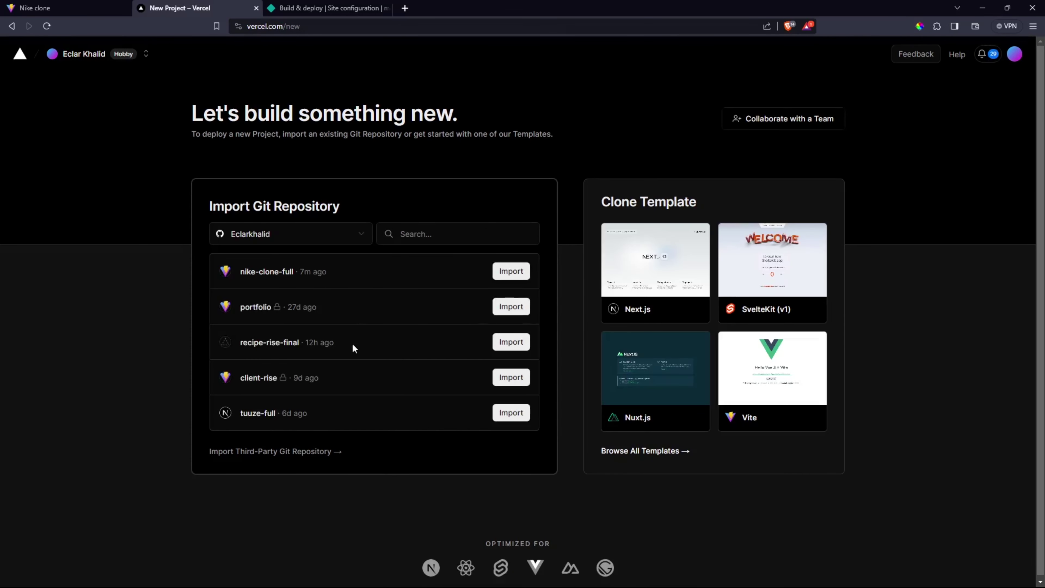
drag(335, 346, 311, 340)
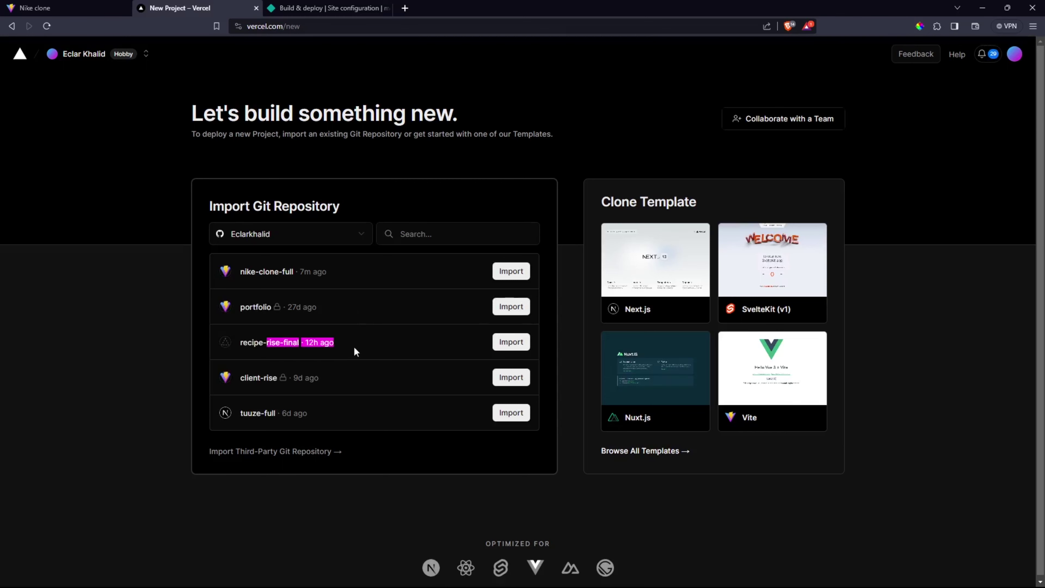
click(507, 344)
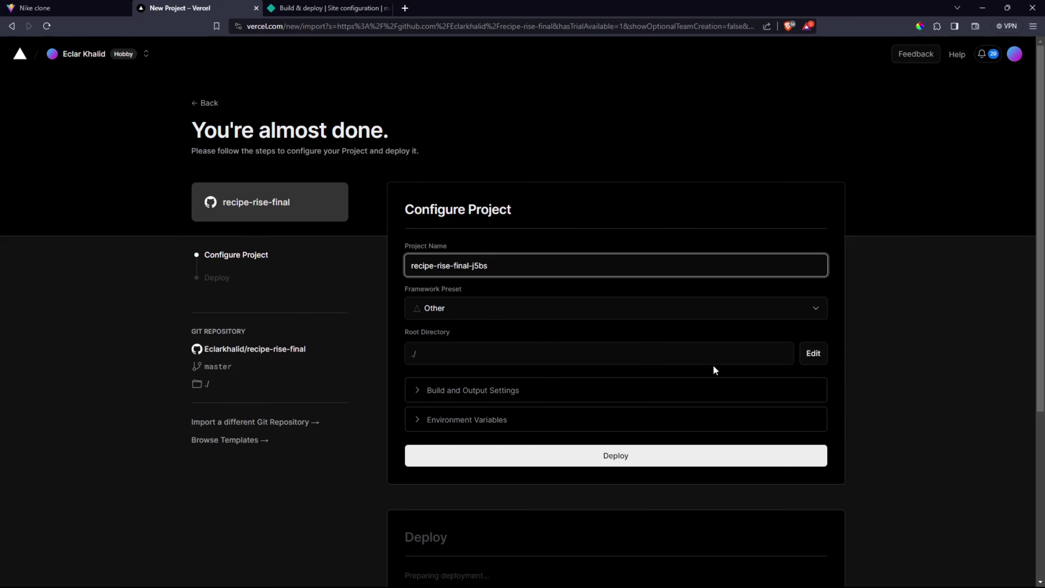
Set the root directory of recipe-rise-final to the client folder and deploy the project.
click(814, 354)
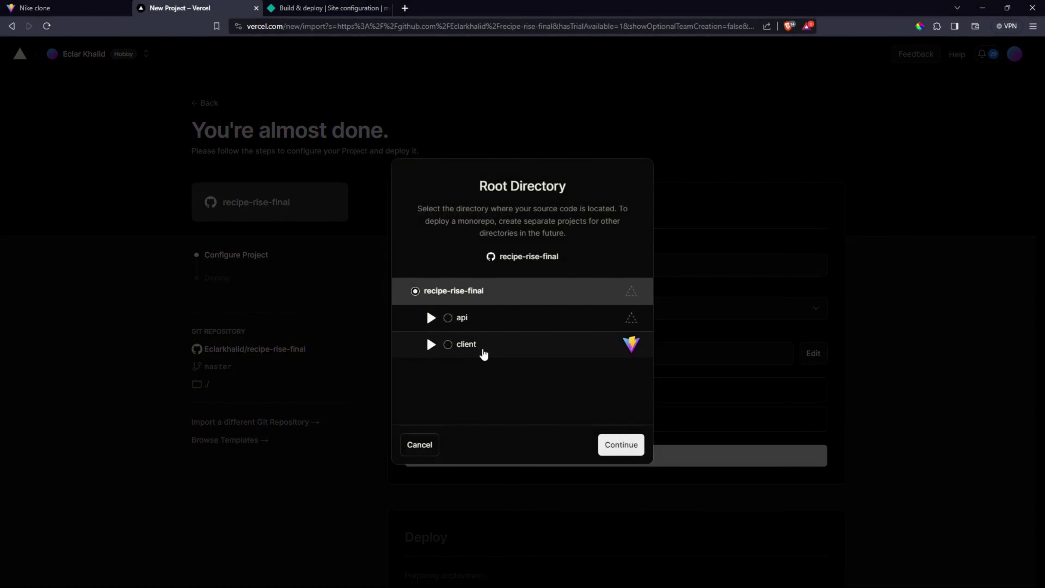
click(469, 353)
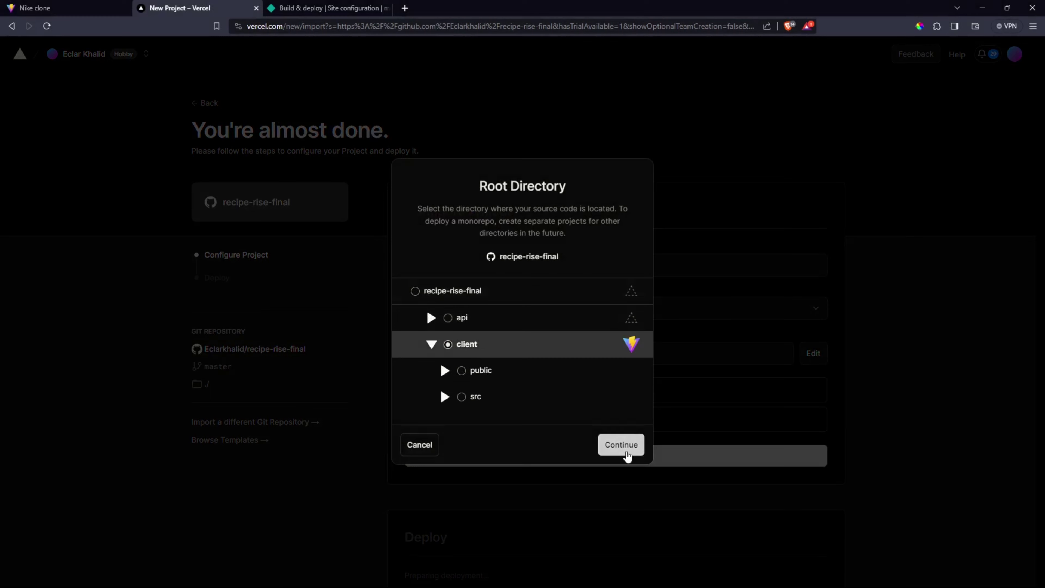
click(637, 451)
click(621, 453)
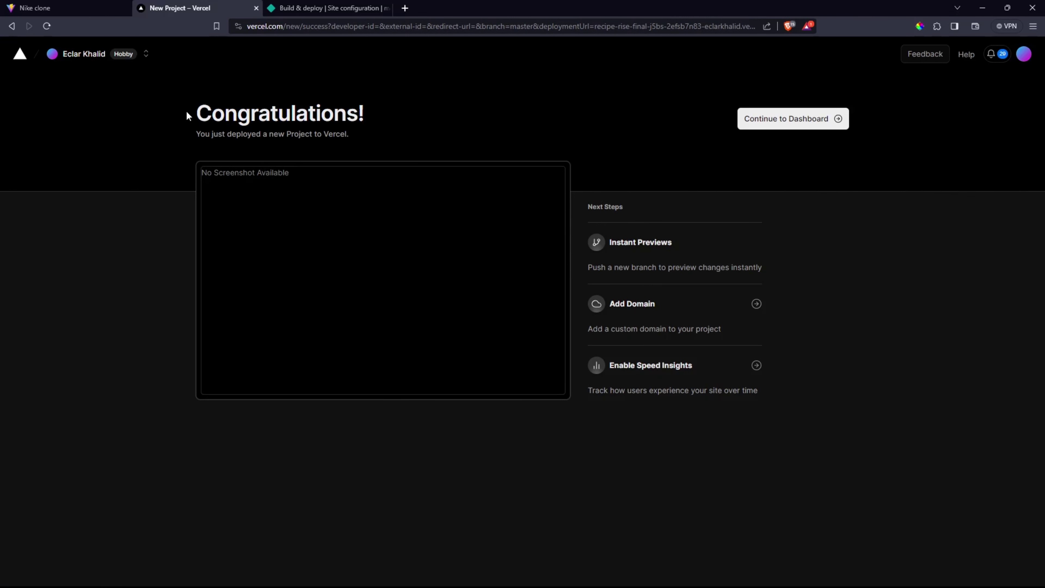
Continue to the deployed project's dashboard and review its name, production deployment details, domains and active branches.
drag(187, 115, 346, 113)
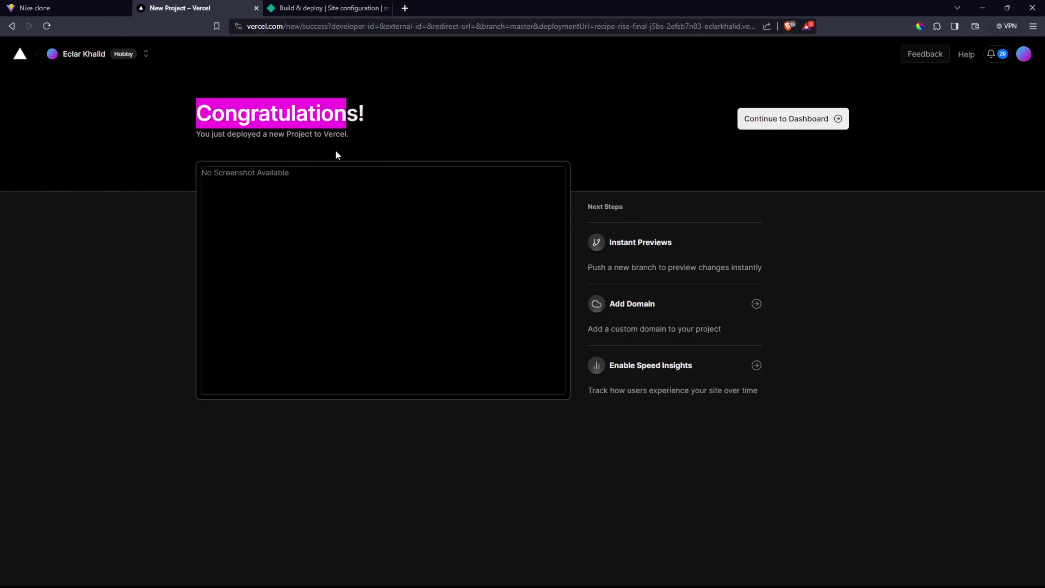
click(410, 130)
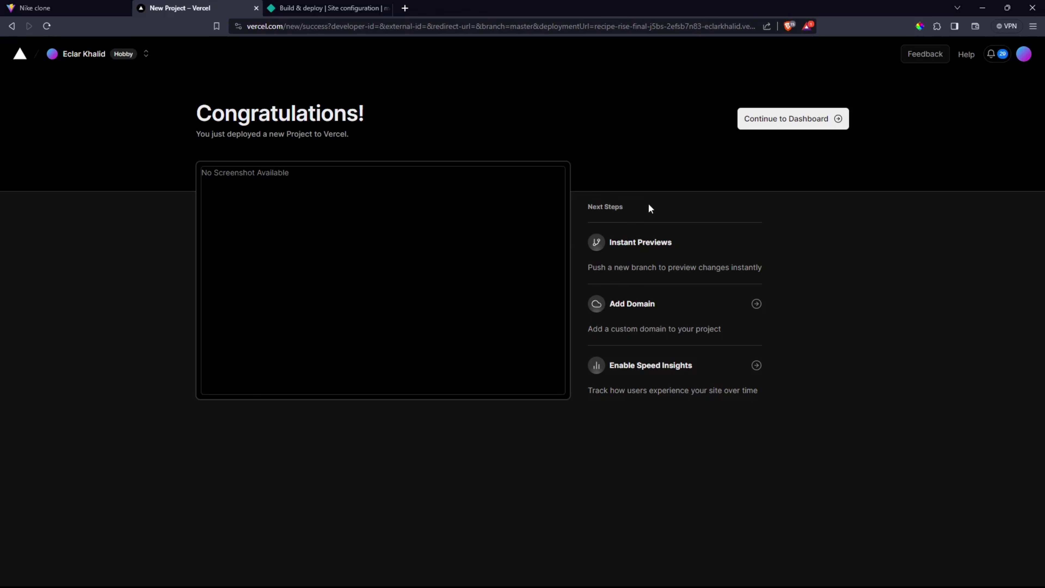
click(778, 127)
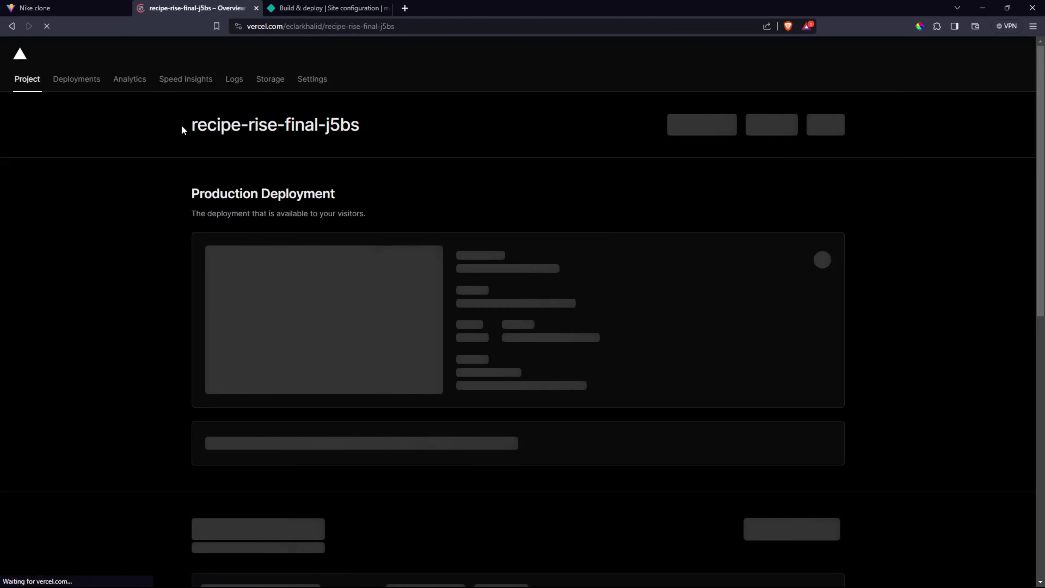
drag(200, 126, 419, 141)
click(220, 126)
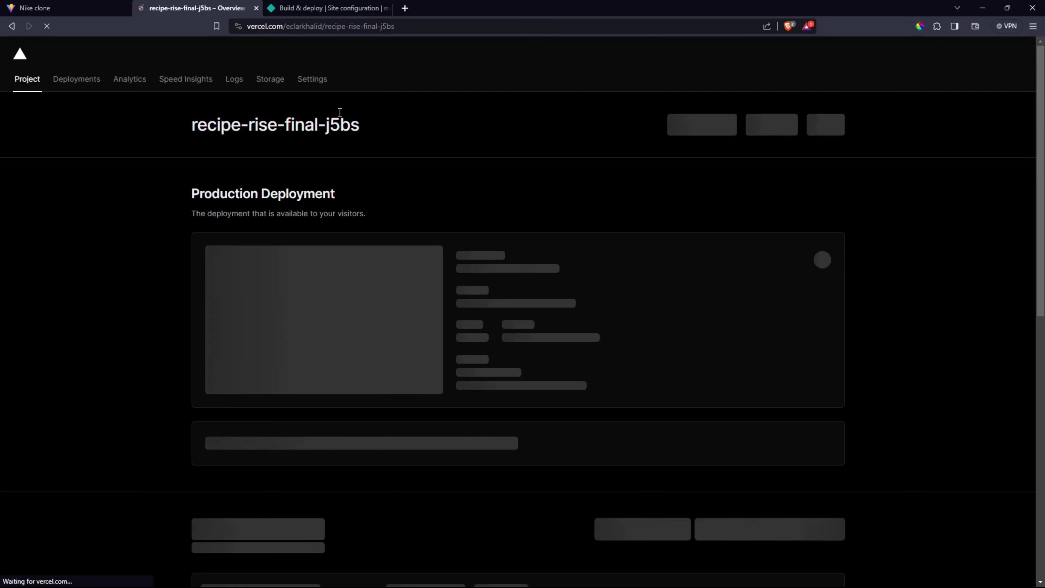
drag(192, 125, 421, 121)
click(422, 122)
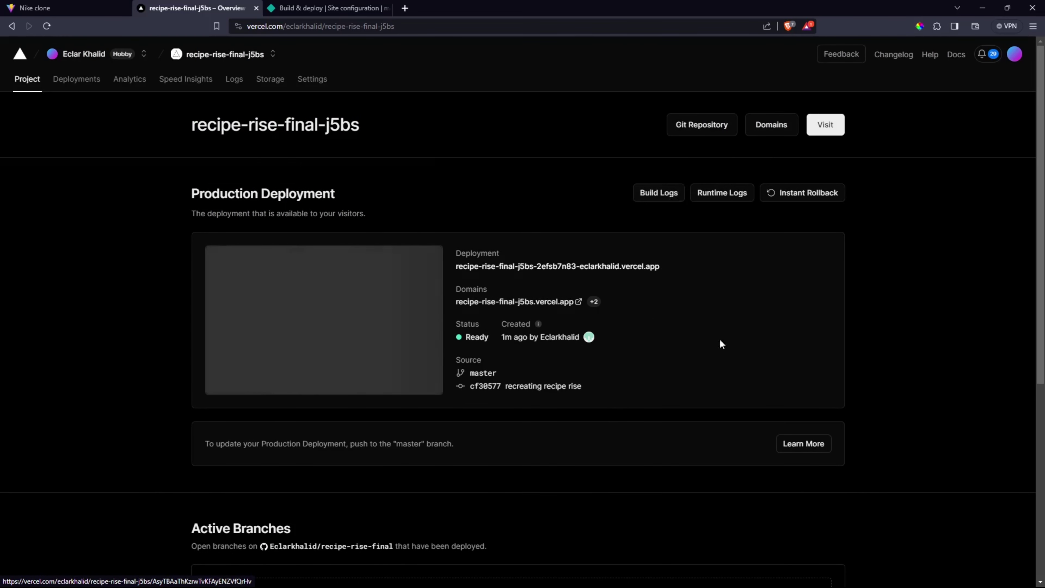
scroll(593, 413, down, 5)
scroll(595, 398, up, 5)
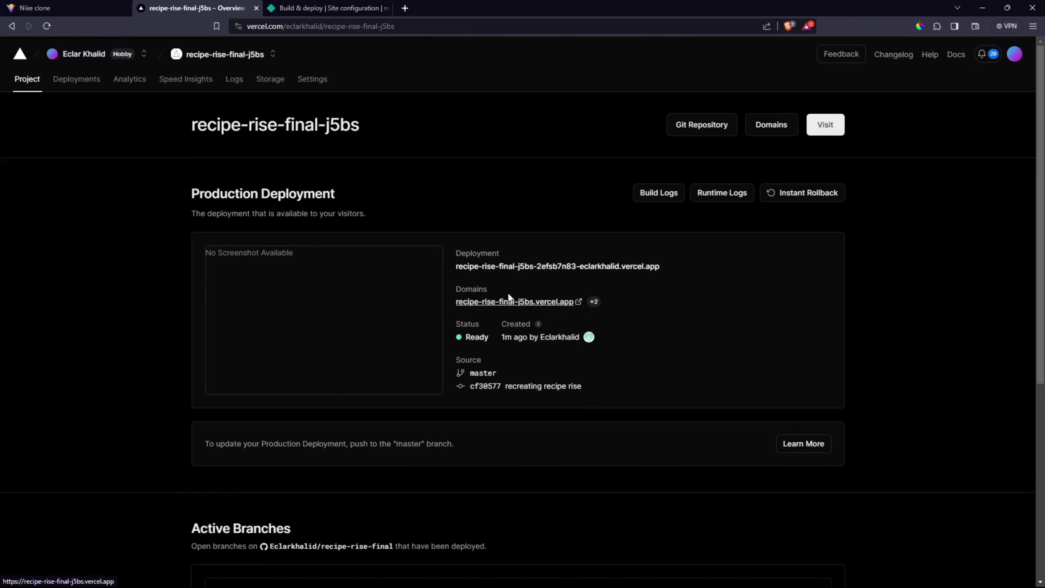
mouse_move(594, 304)
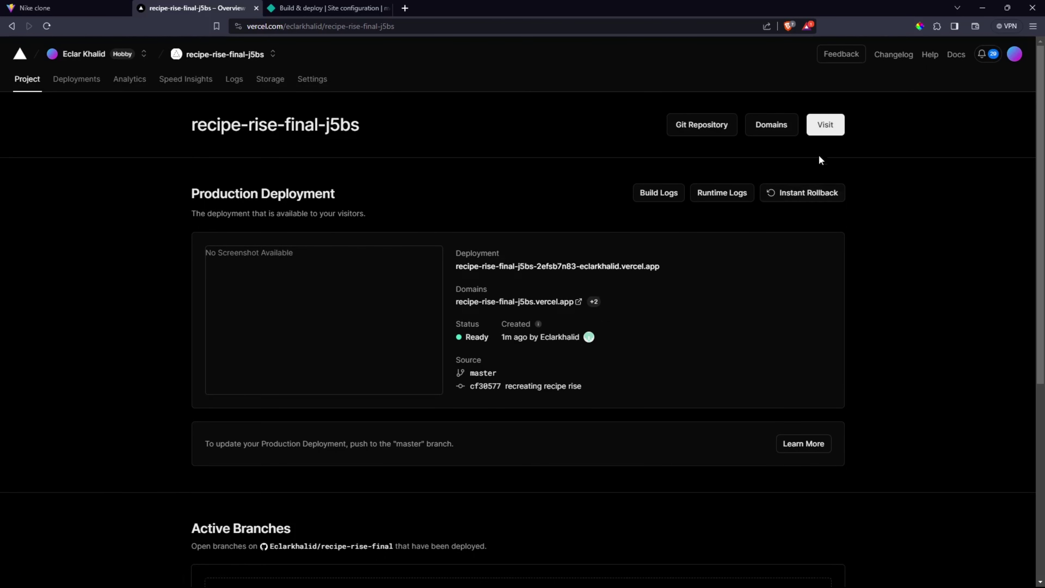
Visit the deployed Recipe Rise site, open its Explore Recipes page, and return to the Vercel project overview.
click(824, 135)
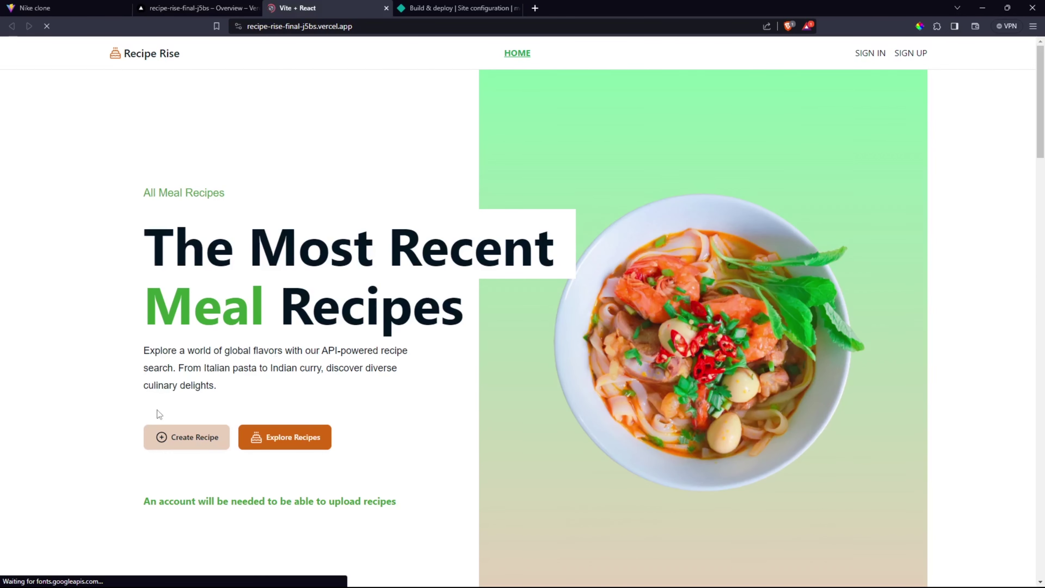
click(294, 438)
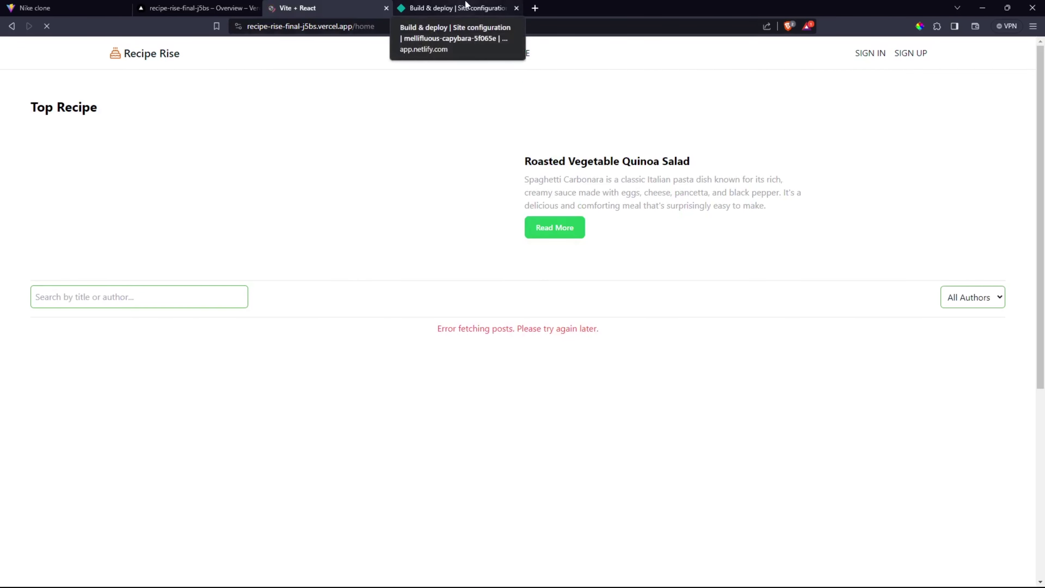
click(206, 8)
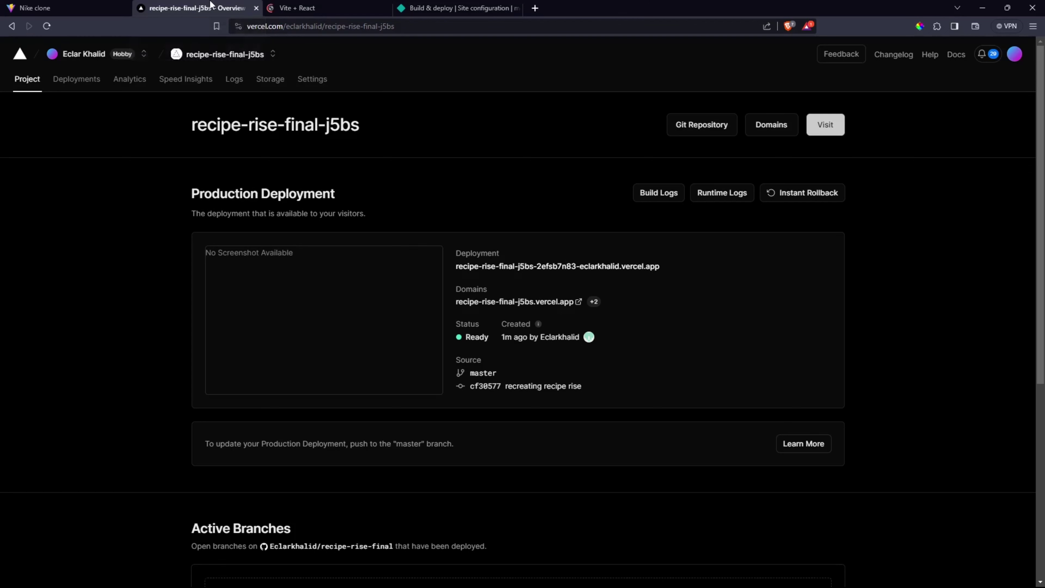